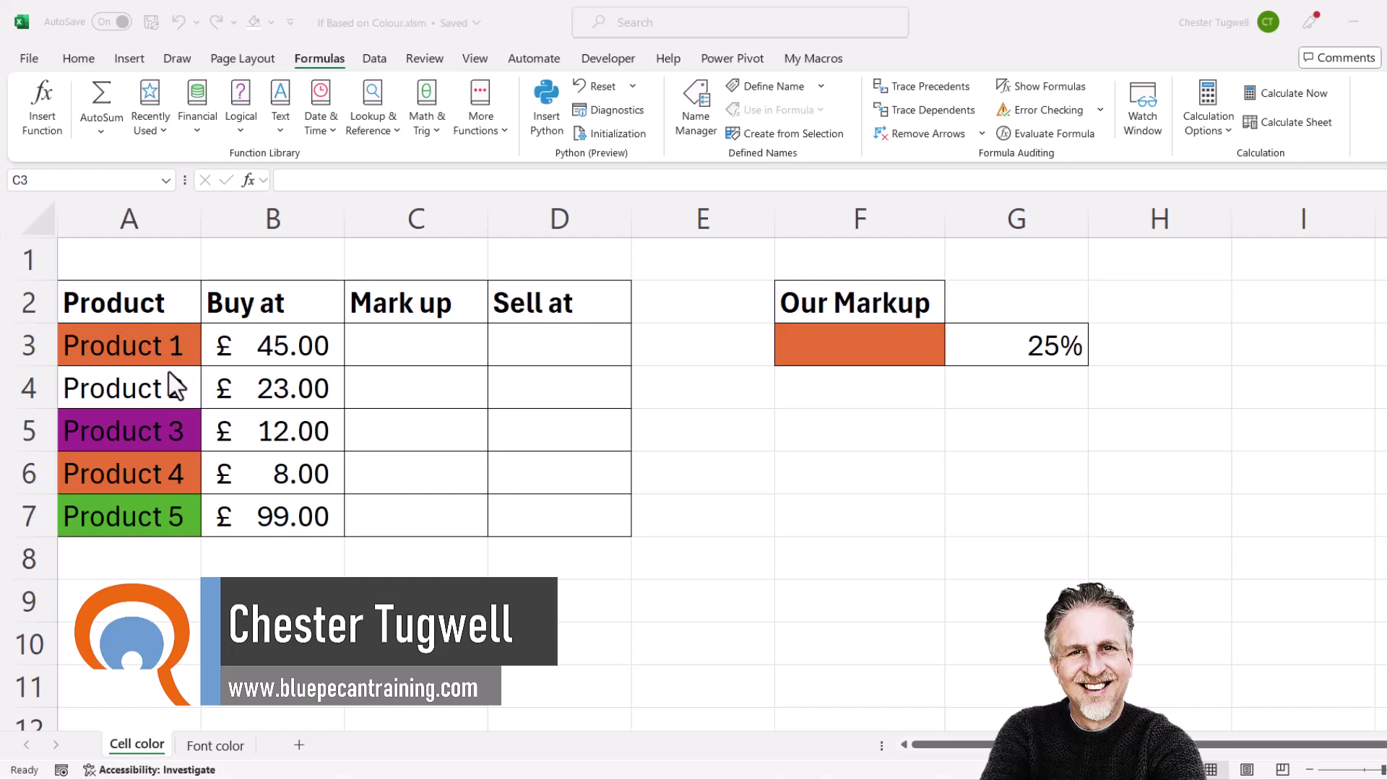
# - Review the Save a Copy options, keeping the macro-enabled workbook file type
pyautogui.click(239, 746)
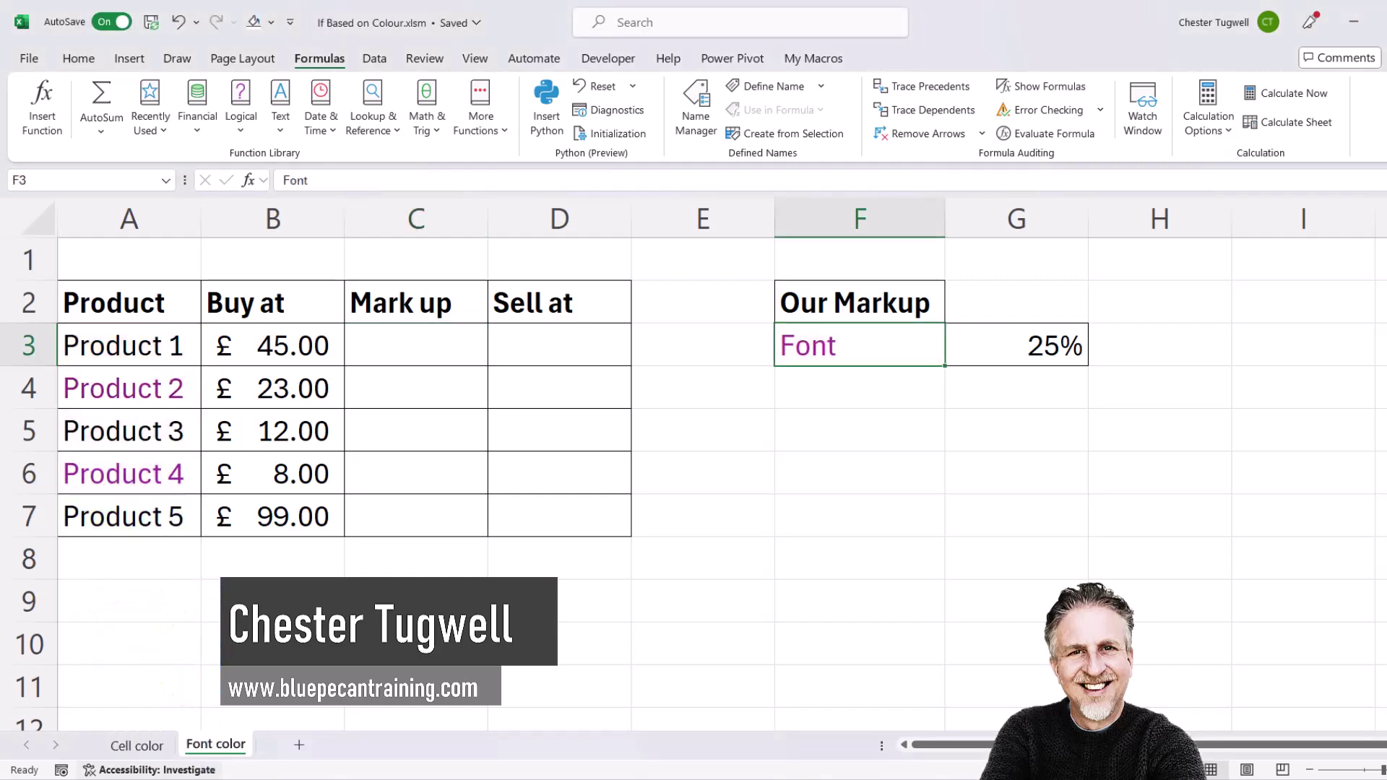
pyautogui.hotkey('ctrl', 'pageup')
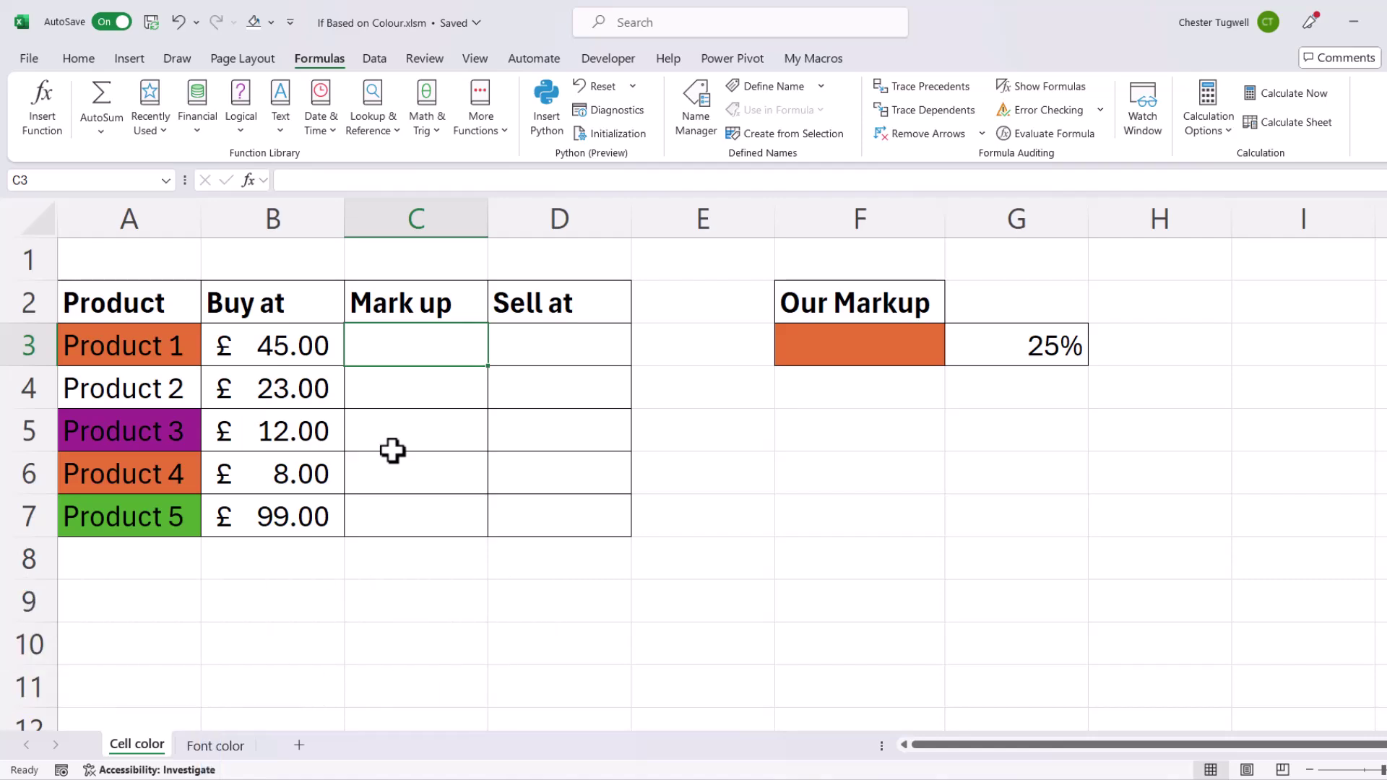
pyautogui.click(36, 61)
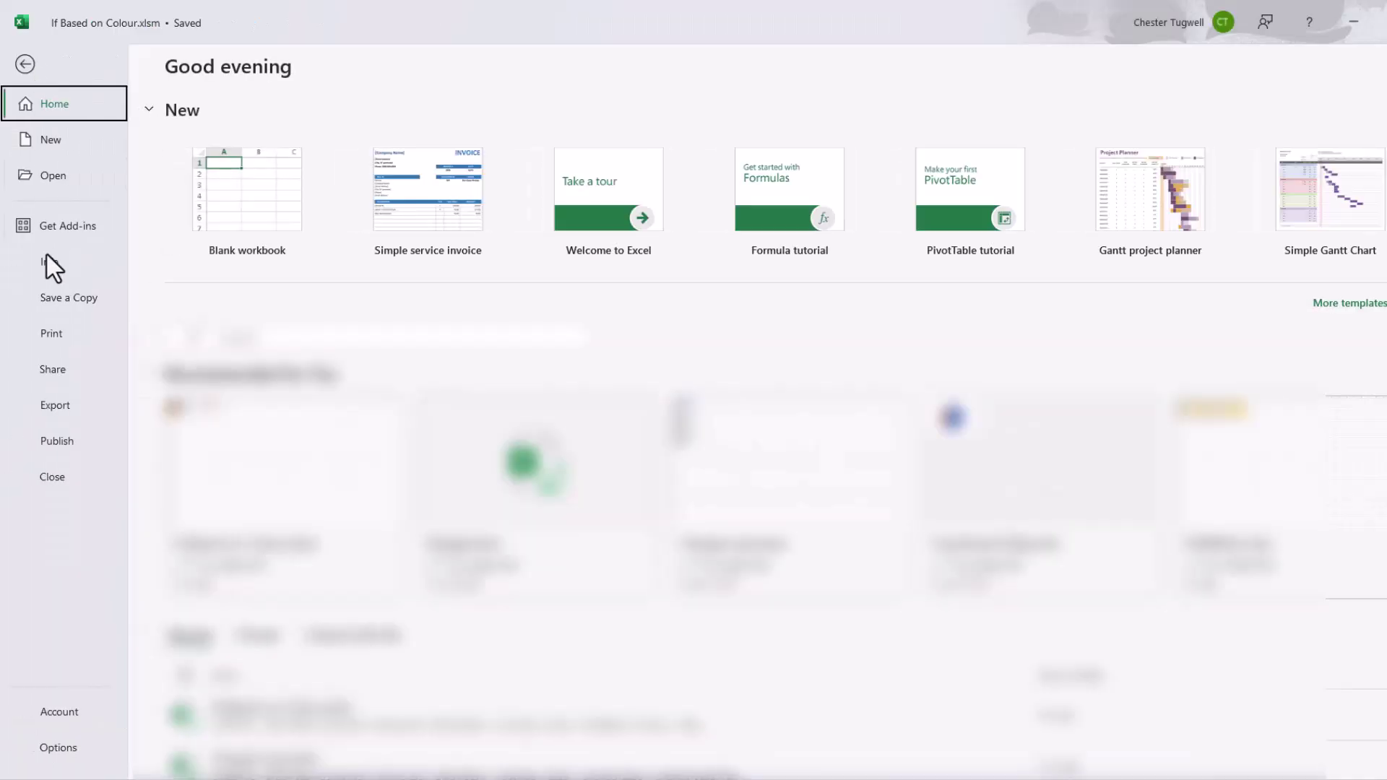
pyautogui.click(56, 297)
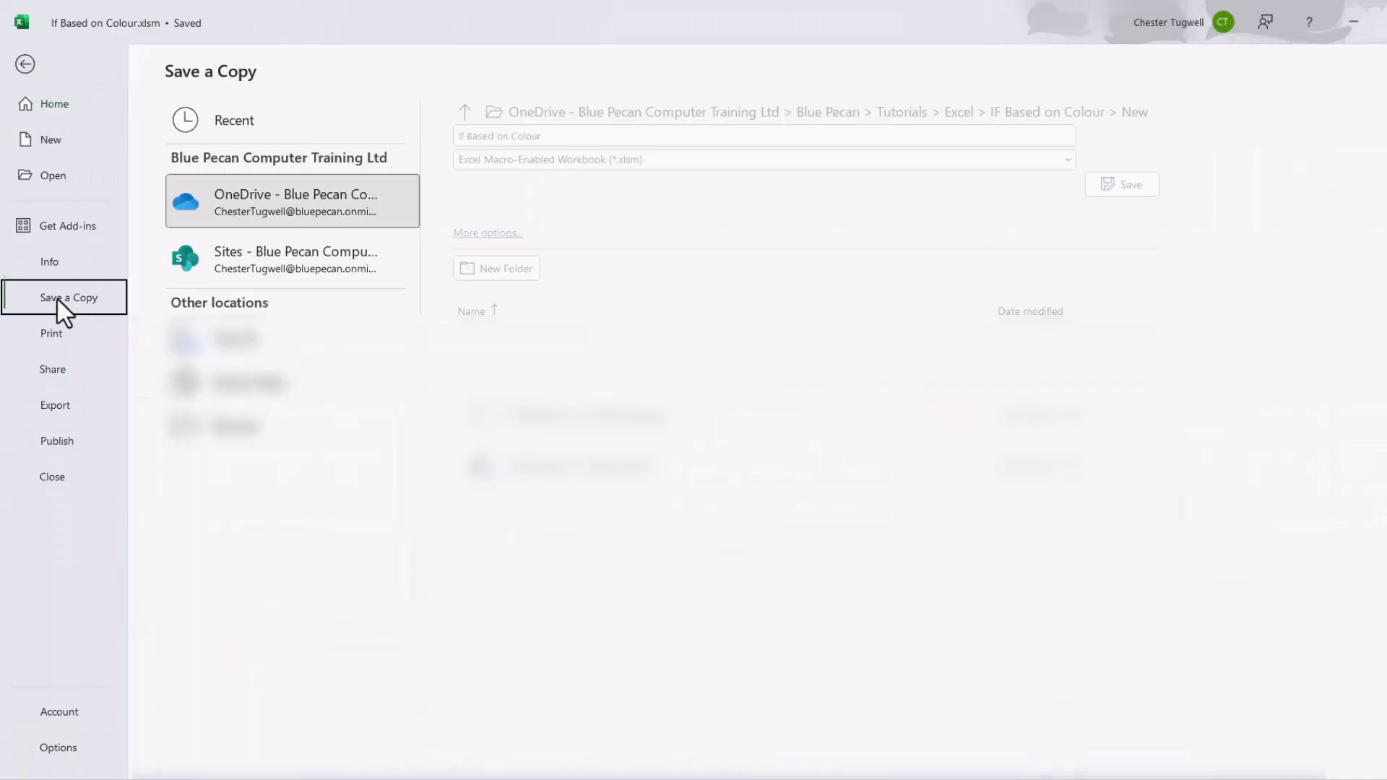
pyautogui.click(510, 164)
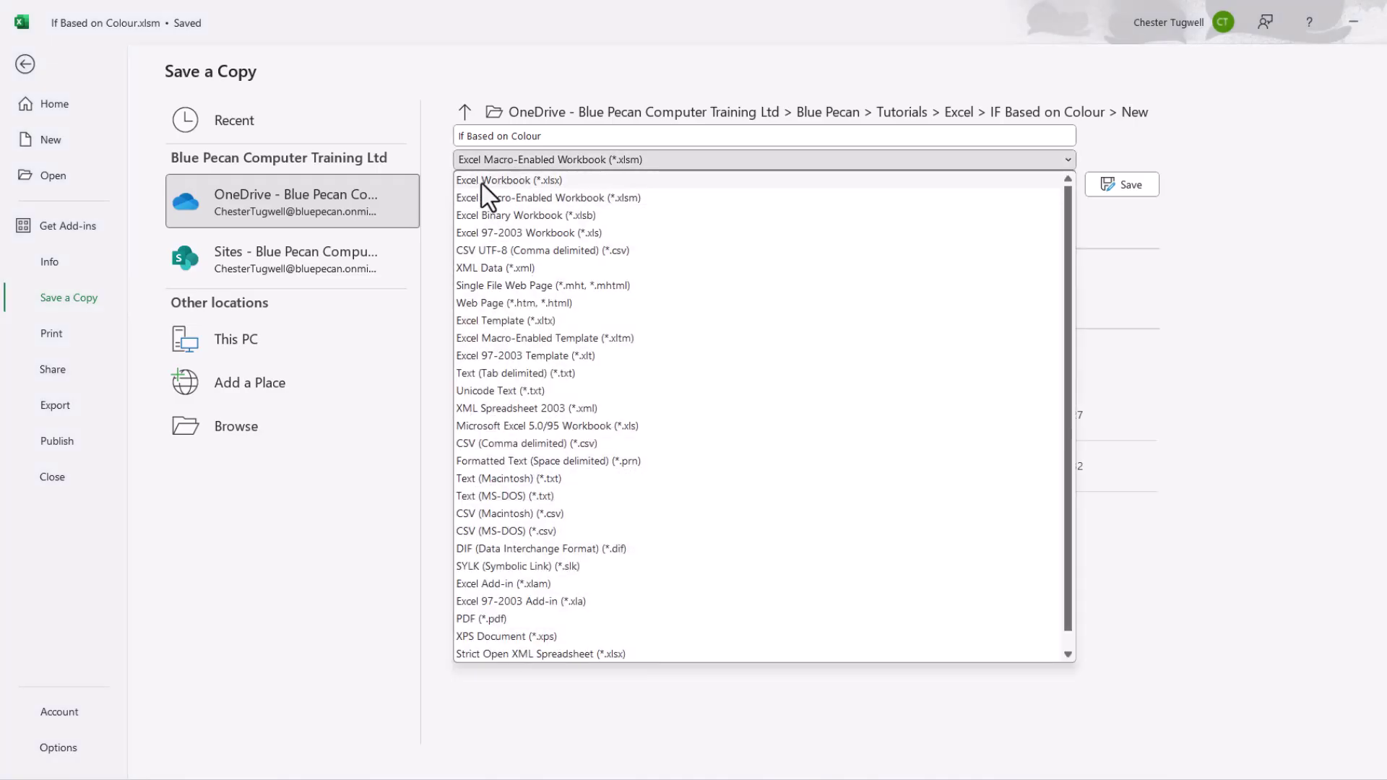
pyautogui.click(534, 198)
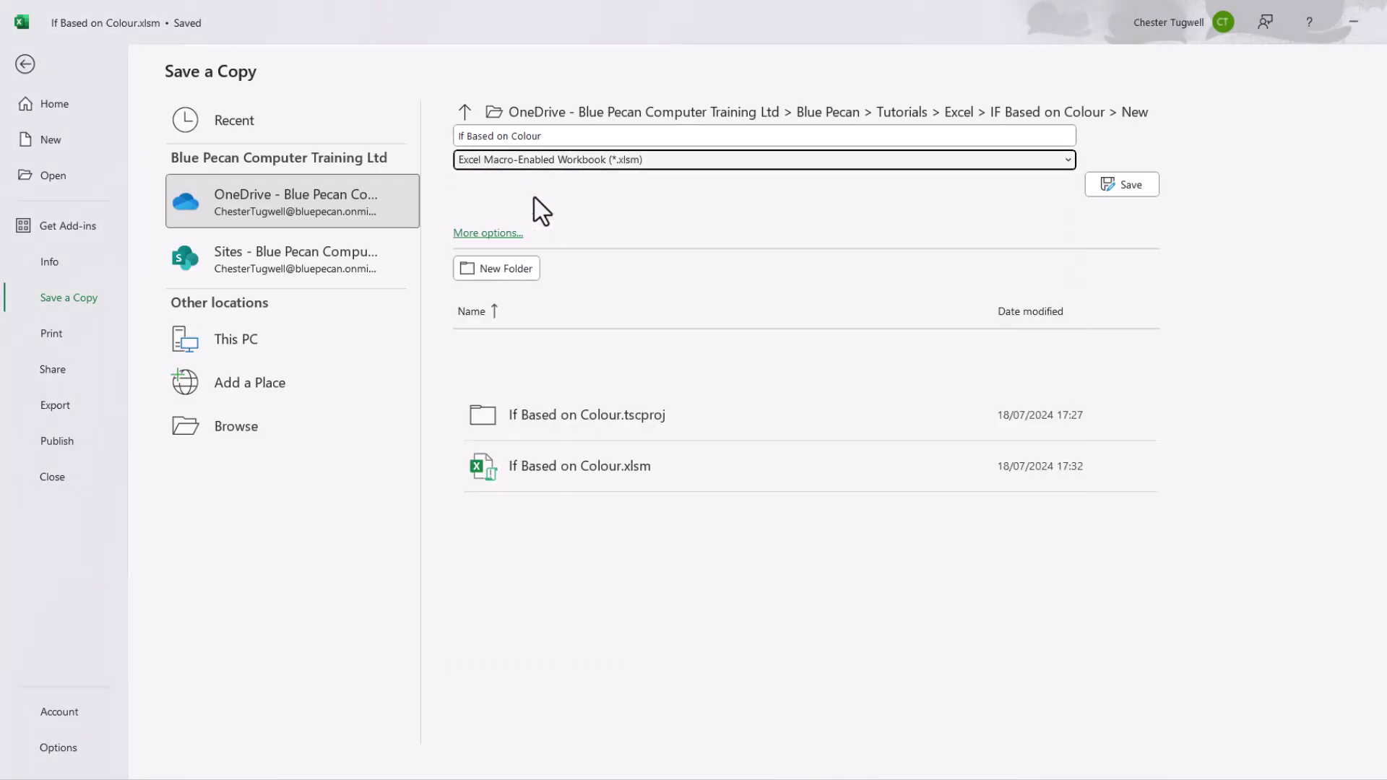
pyautogui.click(26, 65)
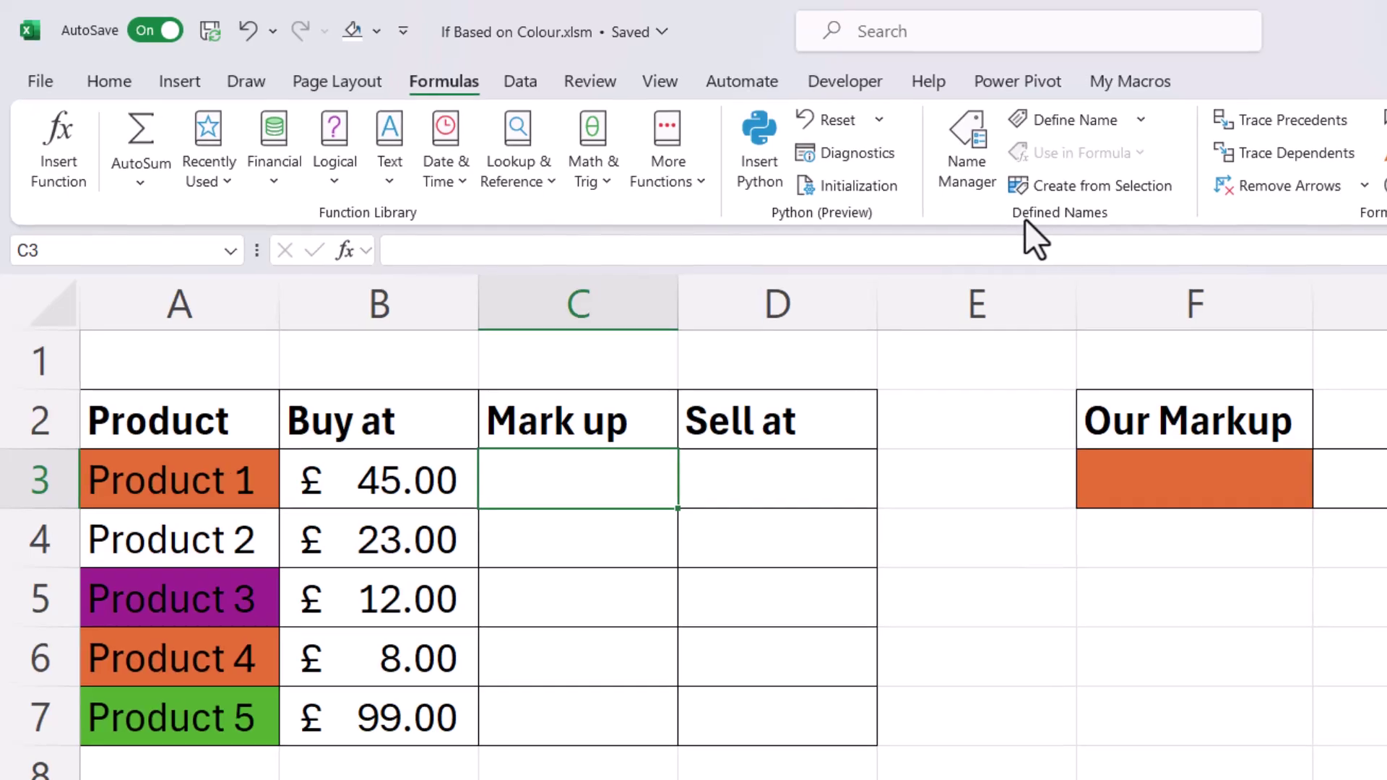
# - Define the name getgbcolor as =GET.CELL(38,'Cell color'!A3) with a relative A3 reference
pyautogui.click(1056, 119)
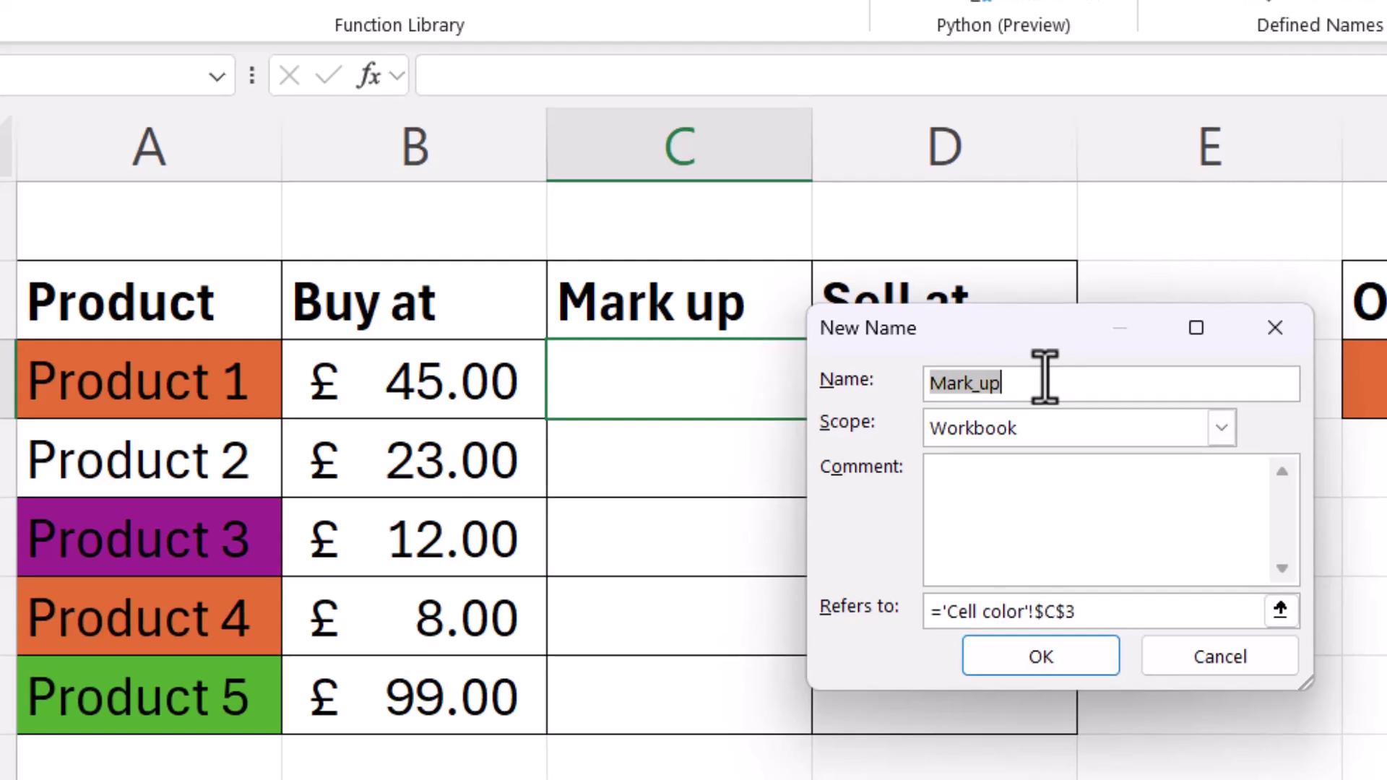
pyautogui.write('getg')
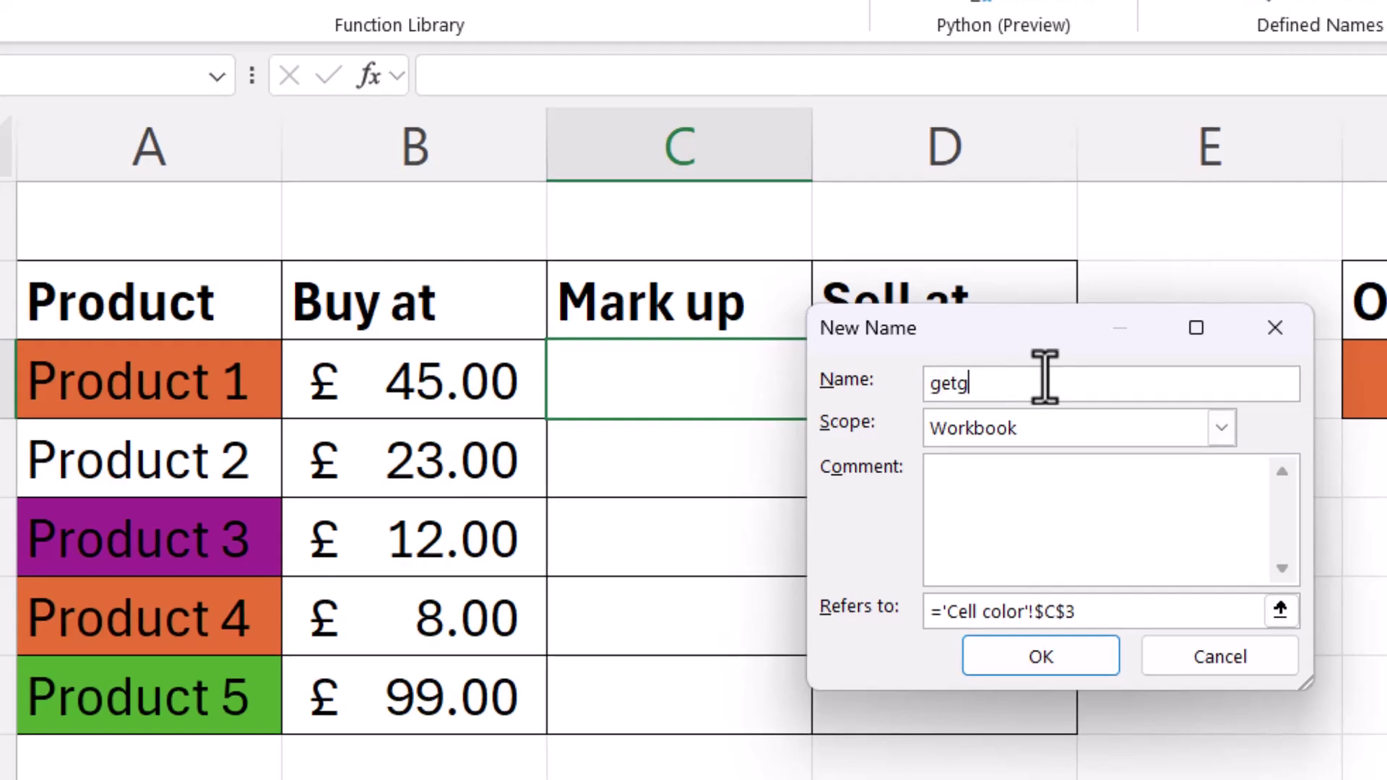
pyautogui.write('bcolor')
pyautogui.click(1103, 613)
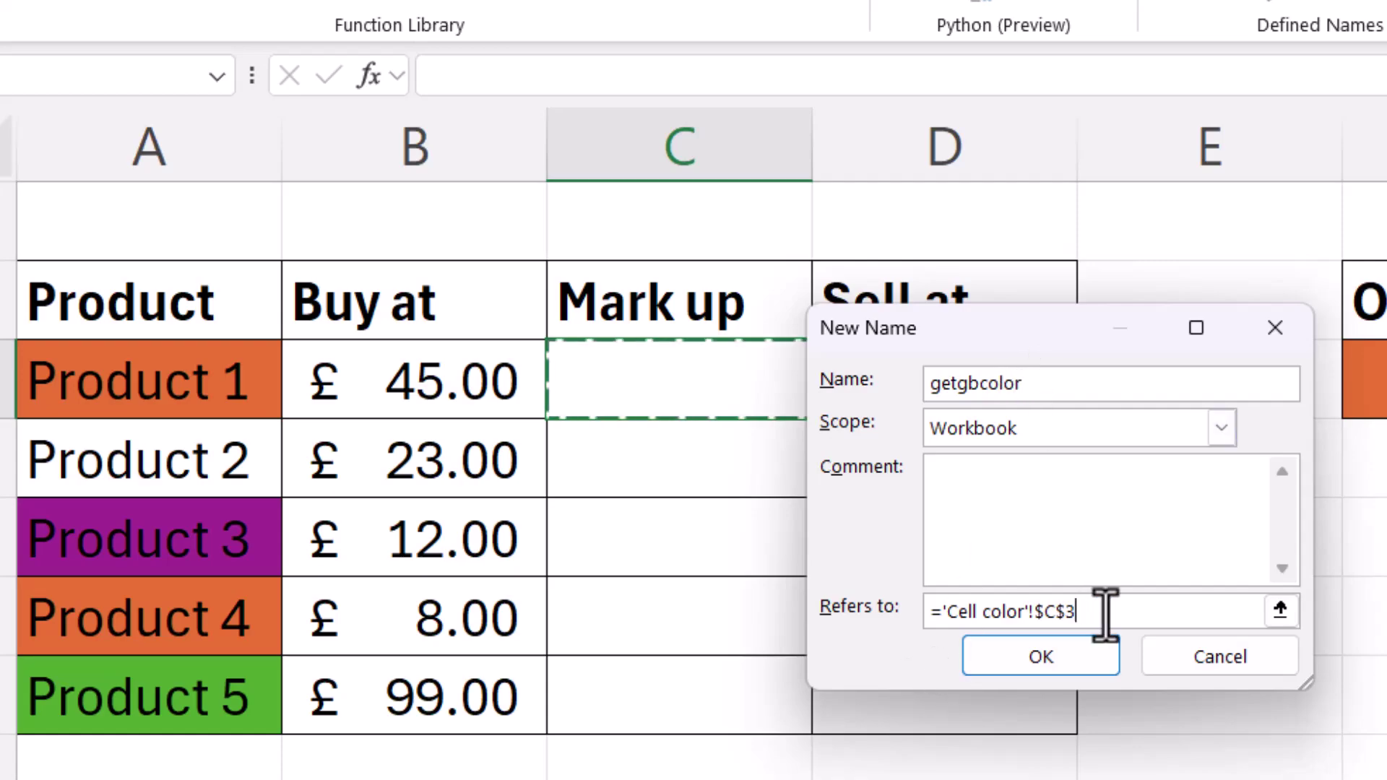
pyautogui.press('BackSpace')
pyautogui.press('BackSpace')
pyautogui.press('BackSpace')
pyautogui.press('BackSpace')
pyautogui.press('BackSpace')
pyautogui.press('BackSpace')
pyautogui.press('BackSpace')
pyautogui.press('BackSpace')
pyautogui.press('BackSpace')
pyautogui.press('BackSpace')
pyautogui.press('BackSpace')
pyautogui.press('BackSpace')
pyautogui.press('BackSpace')
pyautogui.press('BackSpace')
pyautogui.press('BackSpace')
pyautogui.press('BackSpace')
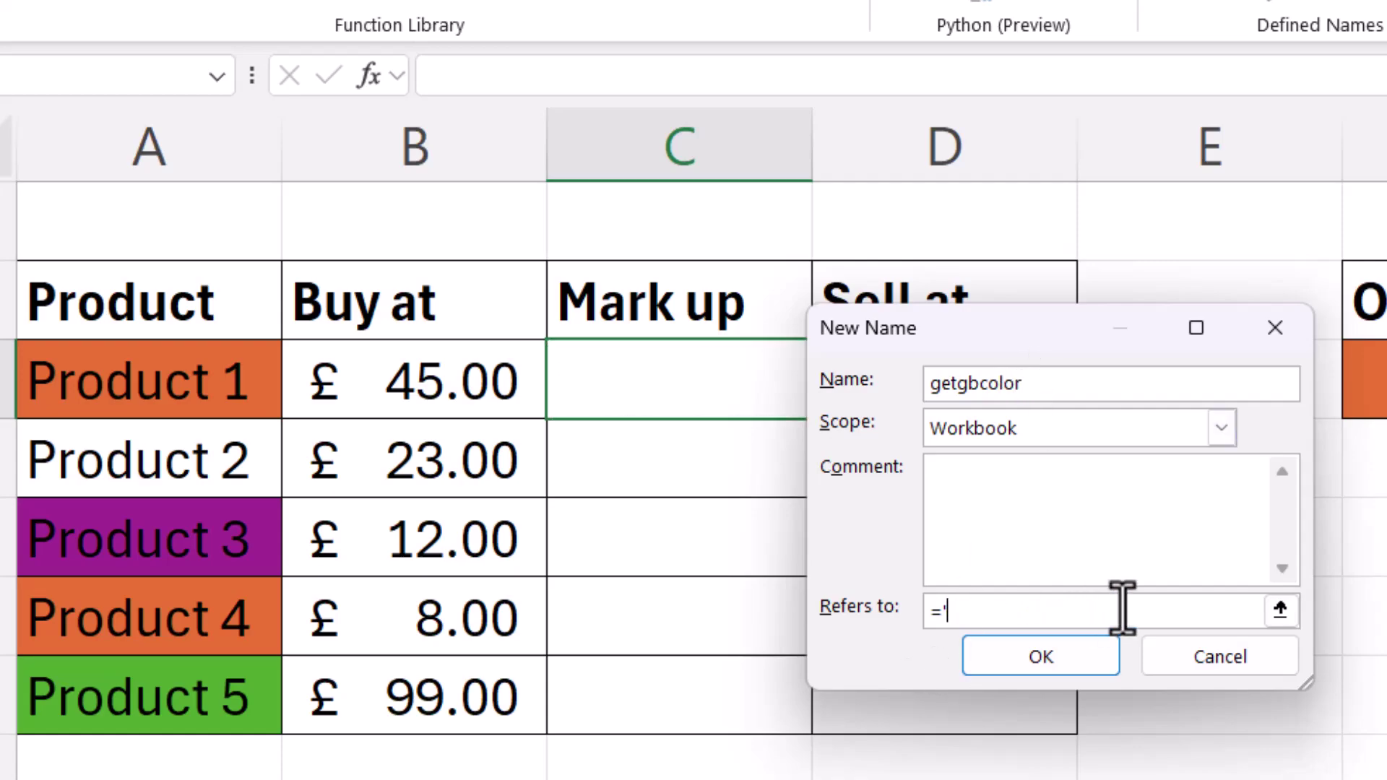
pyautogui.write('GET.CELL(38,')
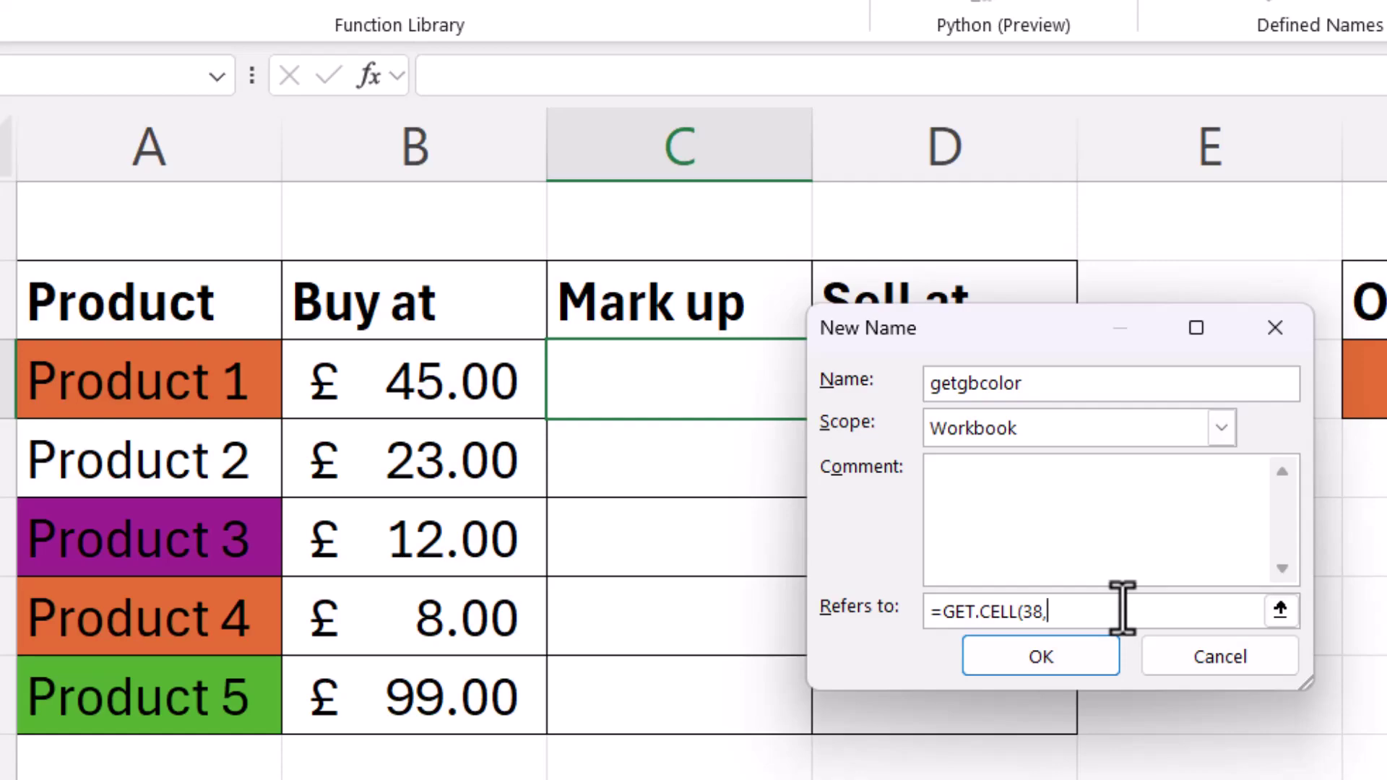
pyautogui.click(191, 371)
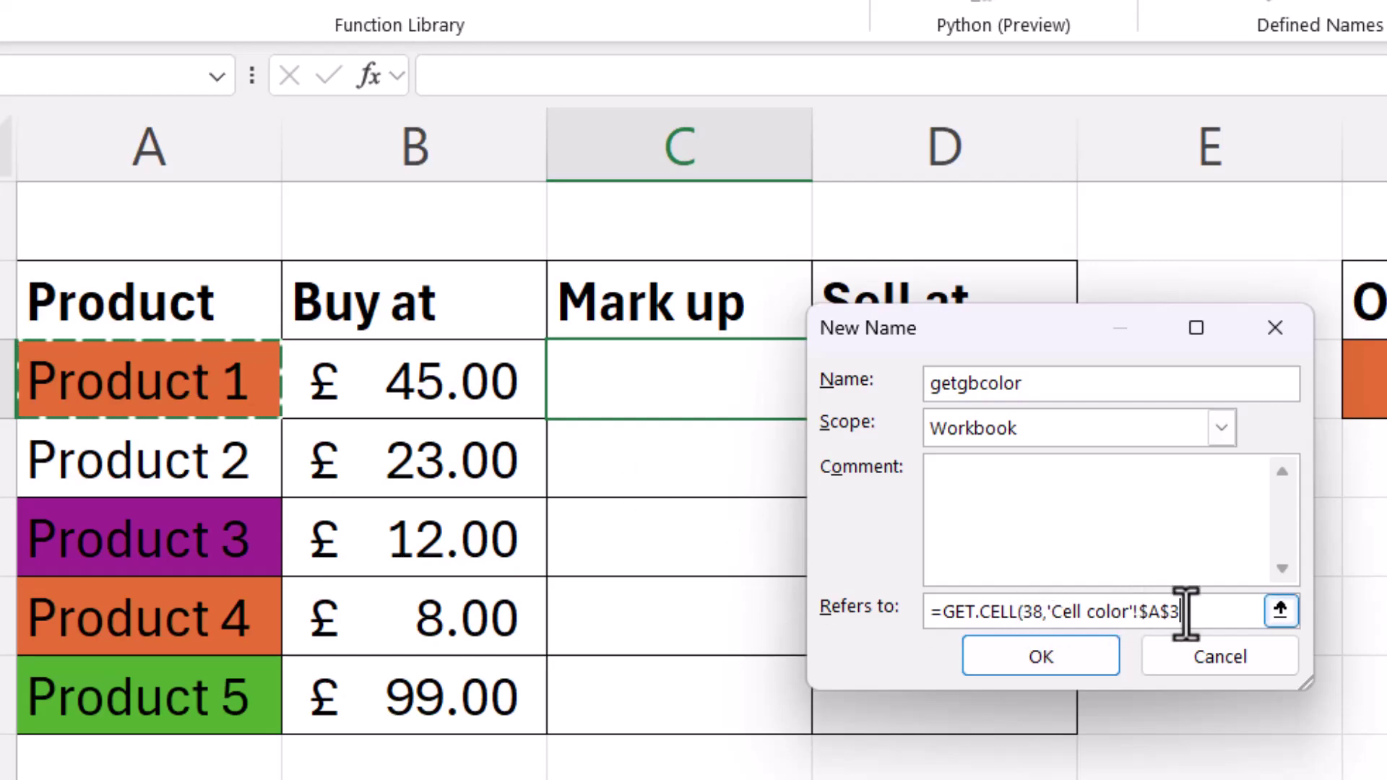
pyautogui.click(1149, 612)
pyautogui.press('BackSpace')
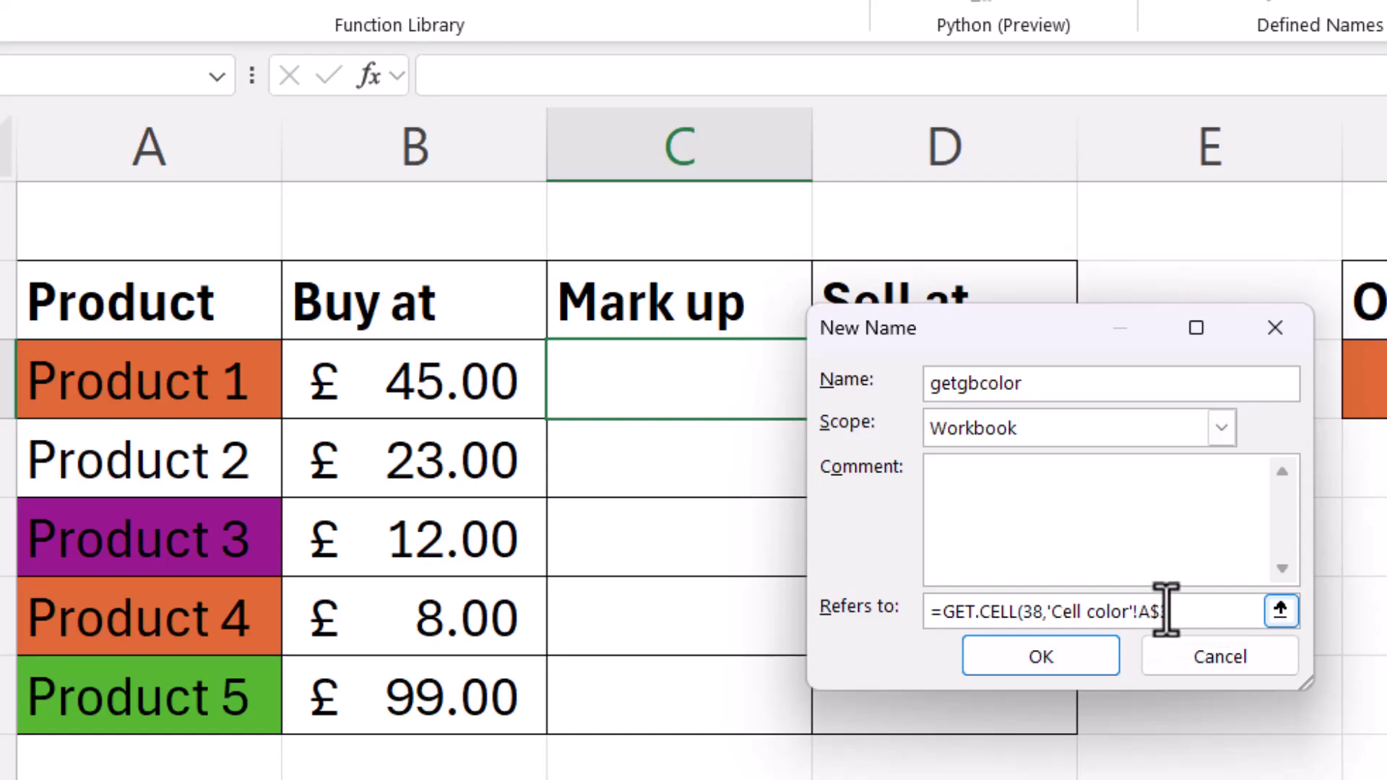
pyautogui.click(1156, 612)
pyautogui.press('BackSpace')
pyautogui.click(1185, 615)
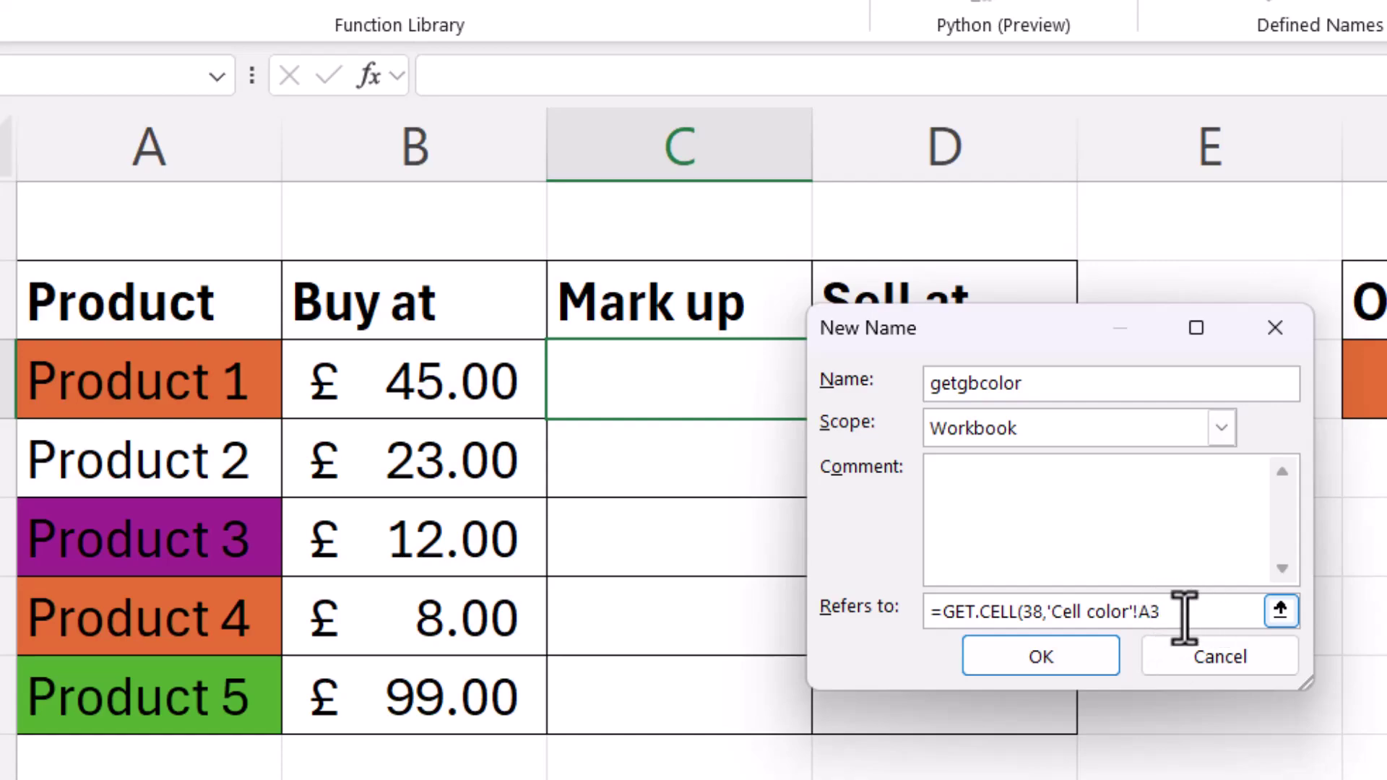
pyautogui.click(1069, 653)
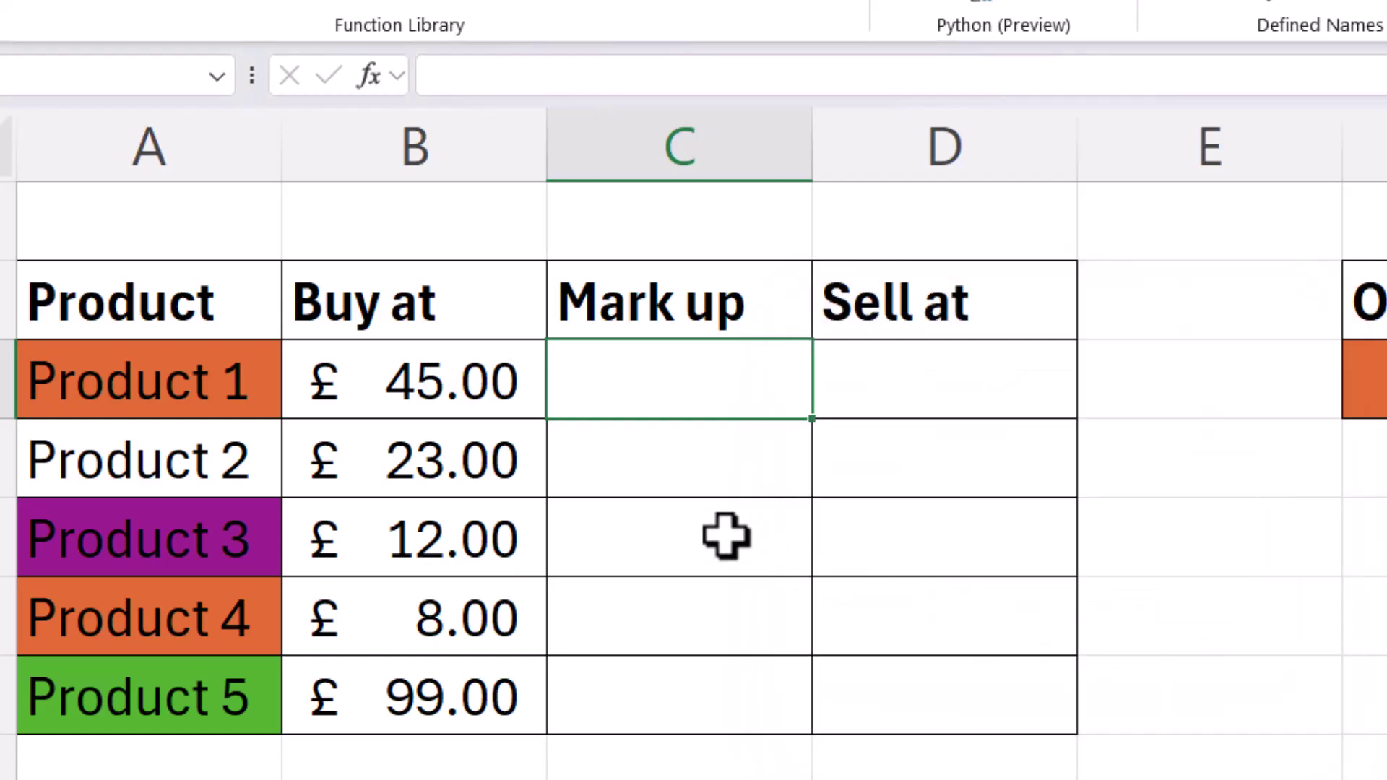
# - Enter =getgbcolor in C3 and fill it to C7, showing codes 46, 2, 18, 46, 50
pyautogui.write('=')
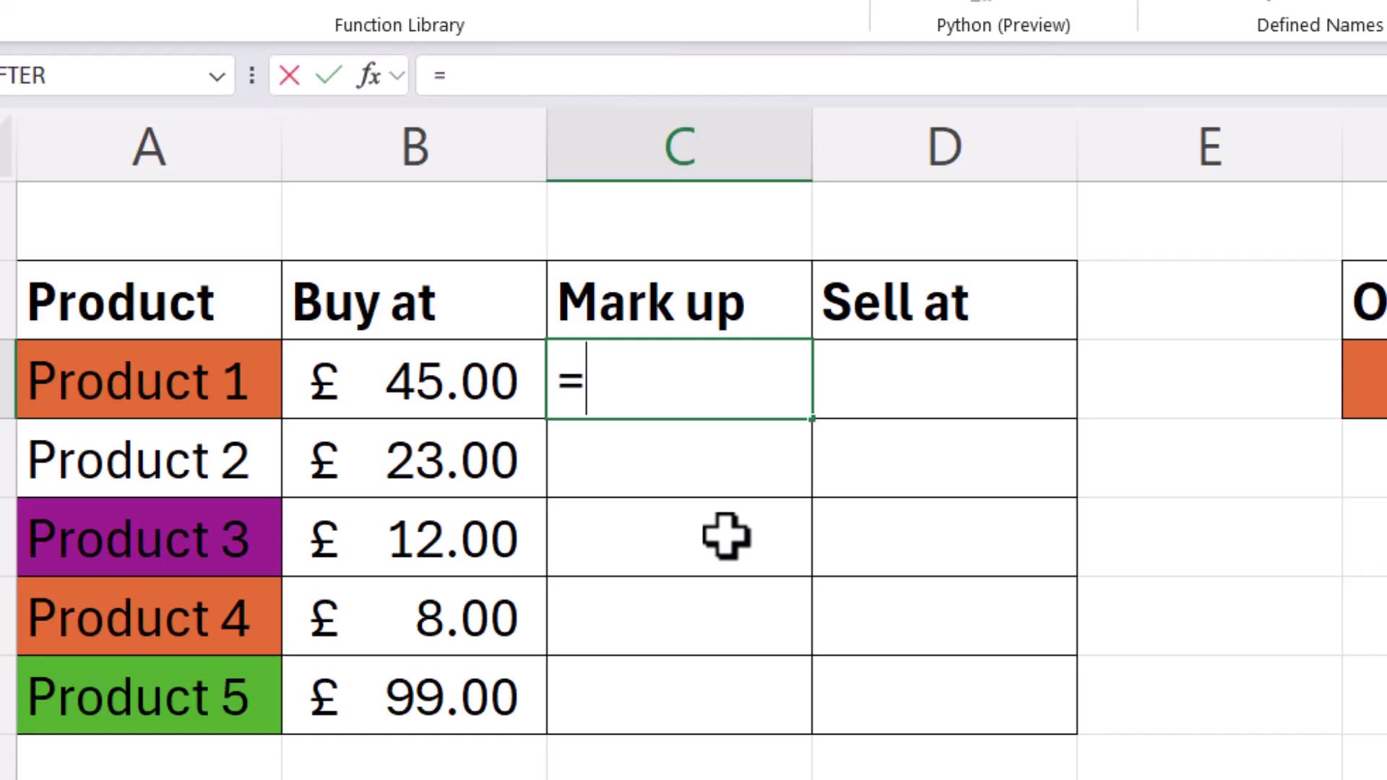
pyautogui.write('ge')
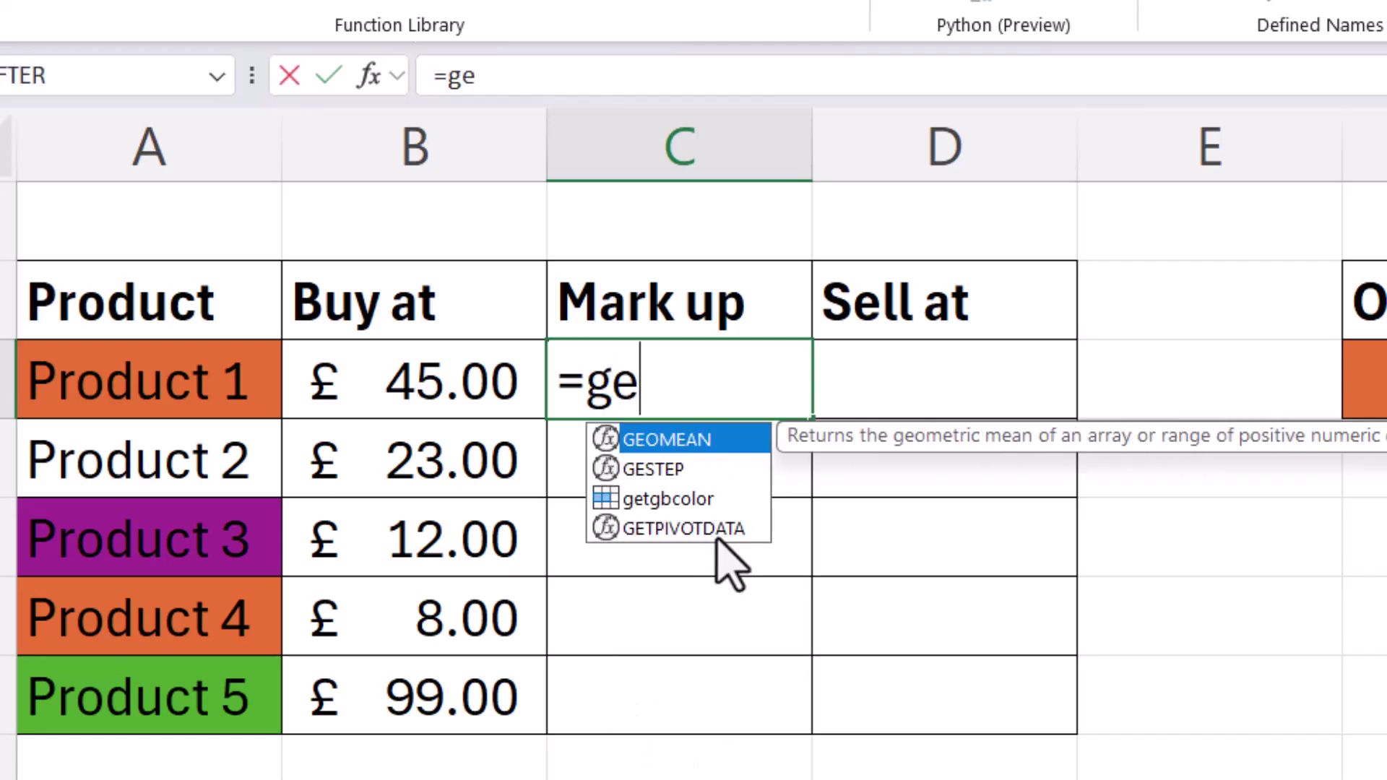
pyautogui.doubleClick(642, 500)
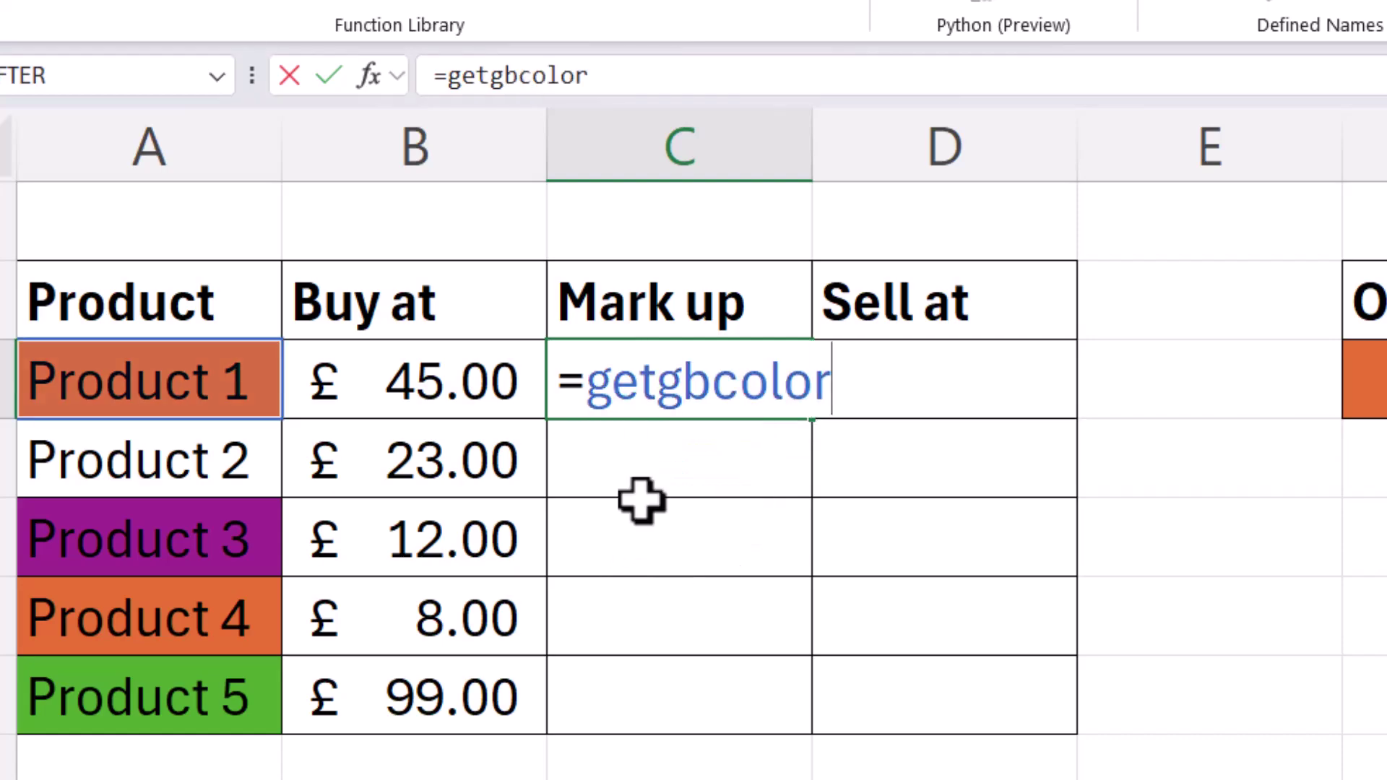
pyautogui.press('Return')
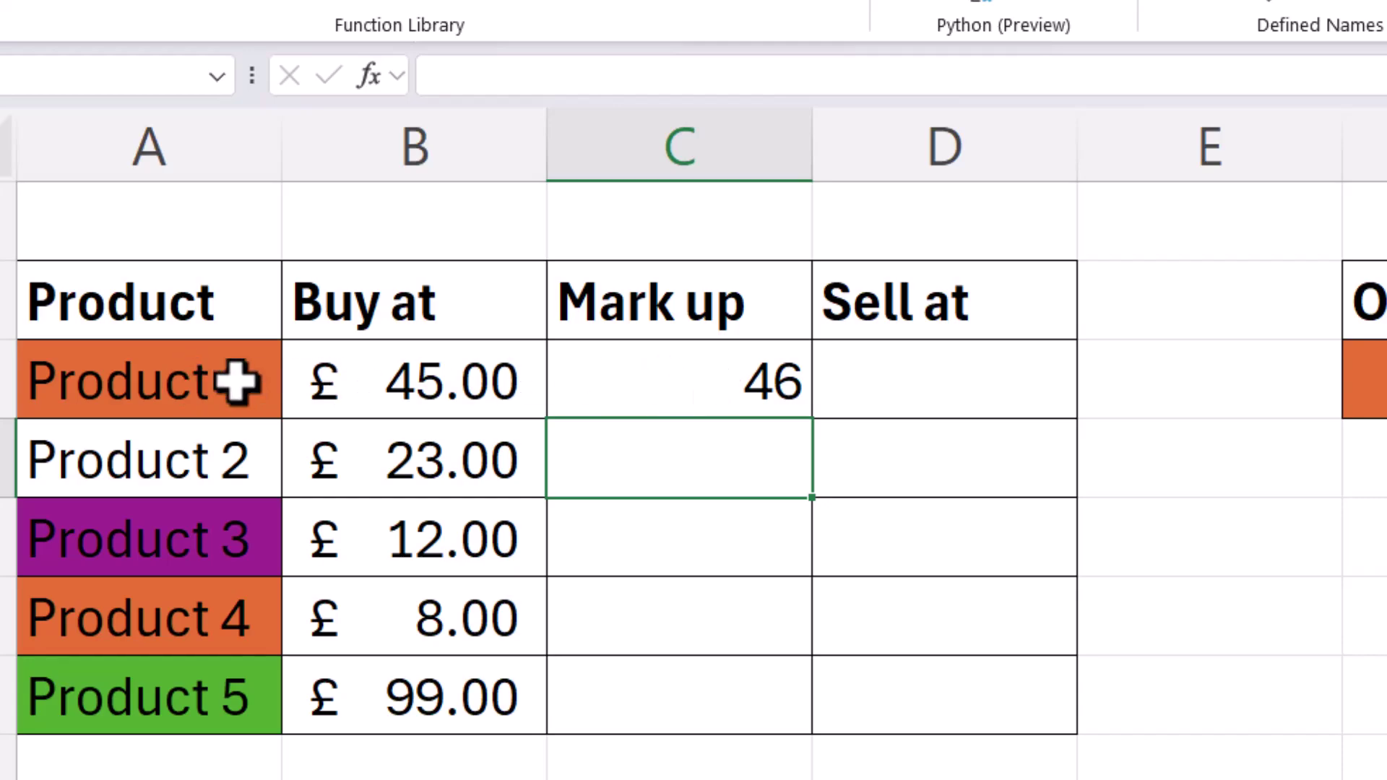
pyautogui.click(773, 383)
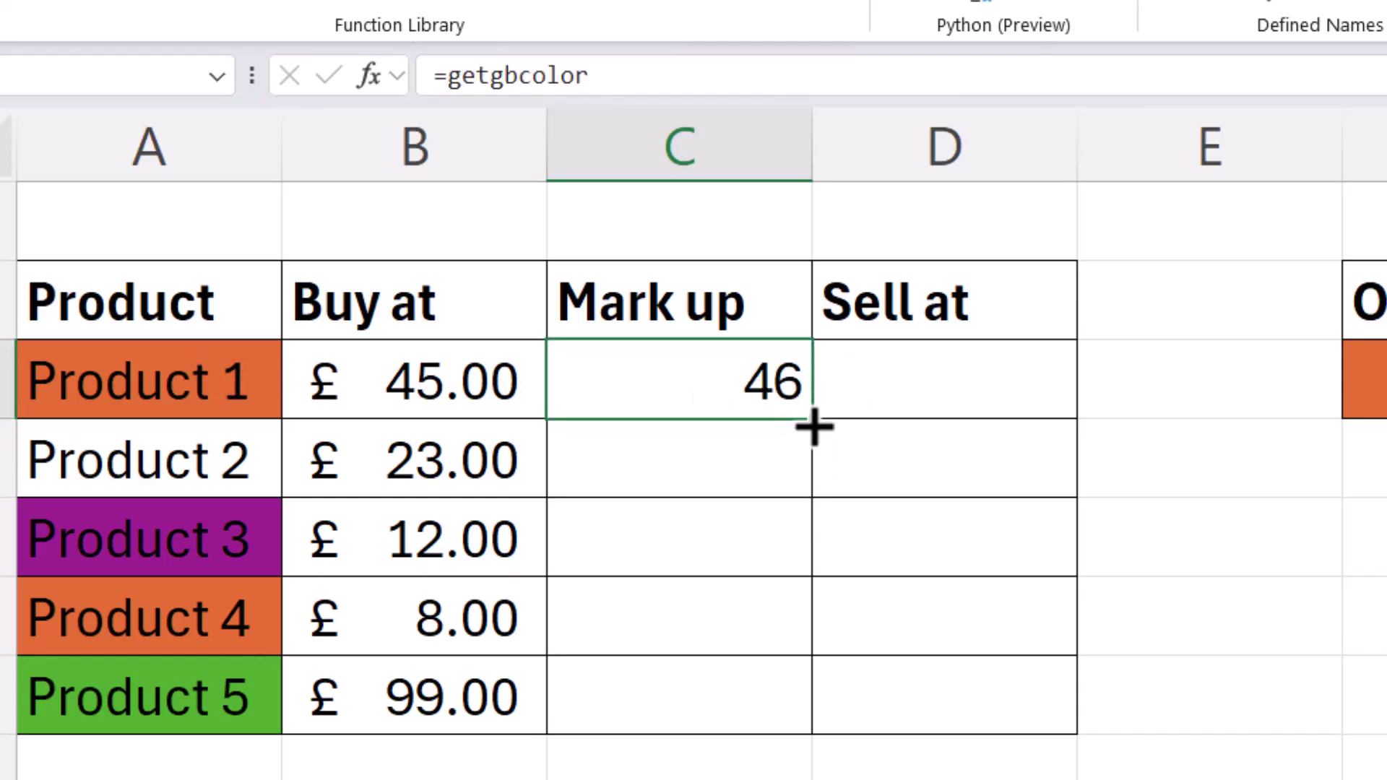
pyautogui.doubleClick(812, 420)
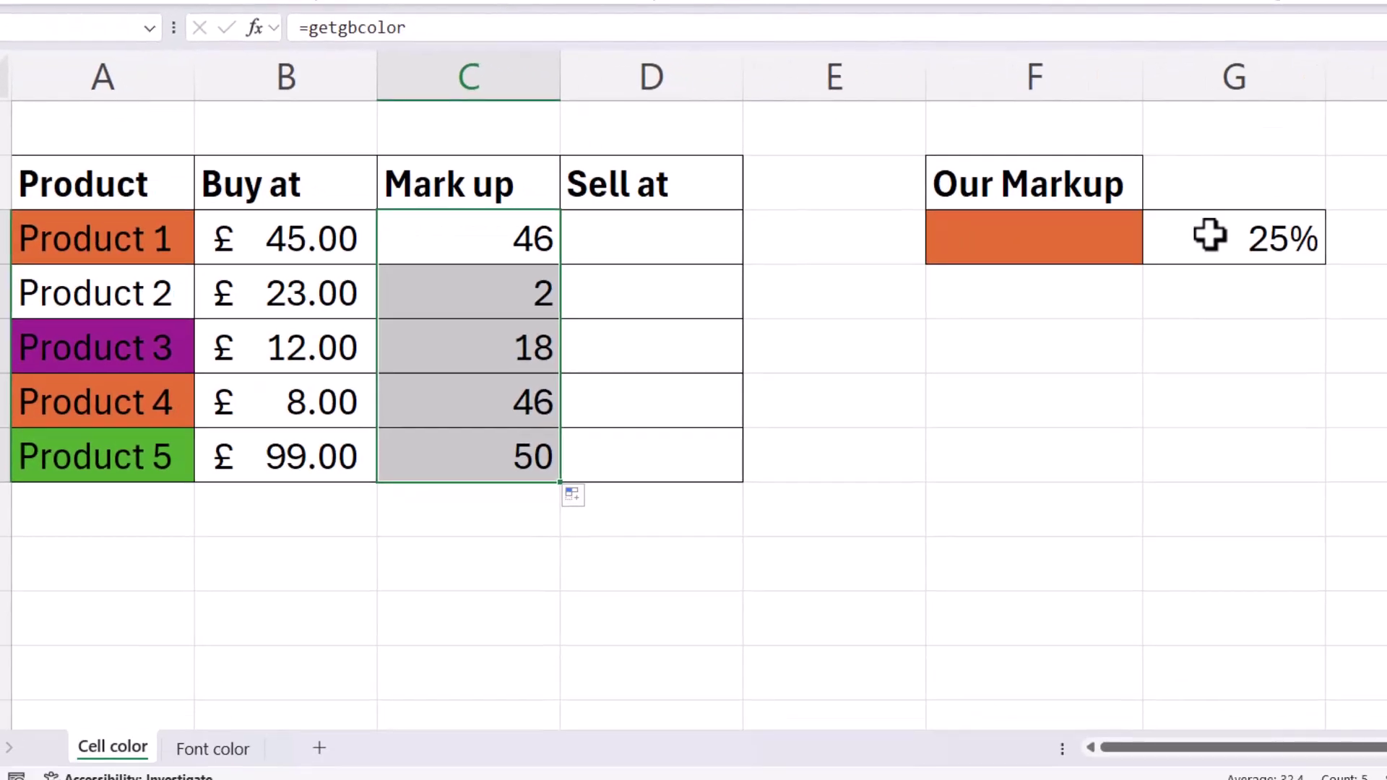
# - Change C3 to =IF(getgbcolor=46,$G$3,0) so orange products get the 25% rate
pyautogui.click(511, 248)
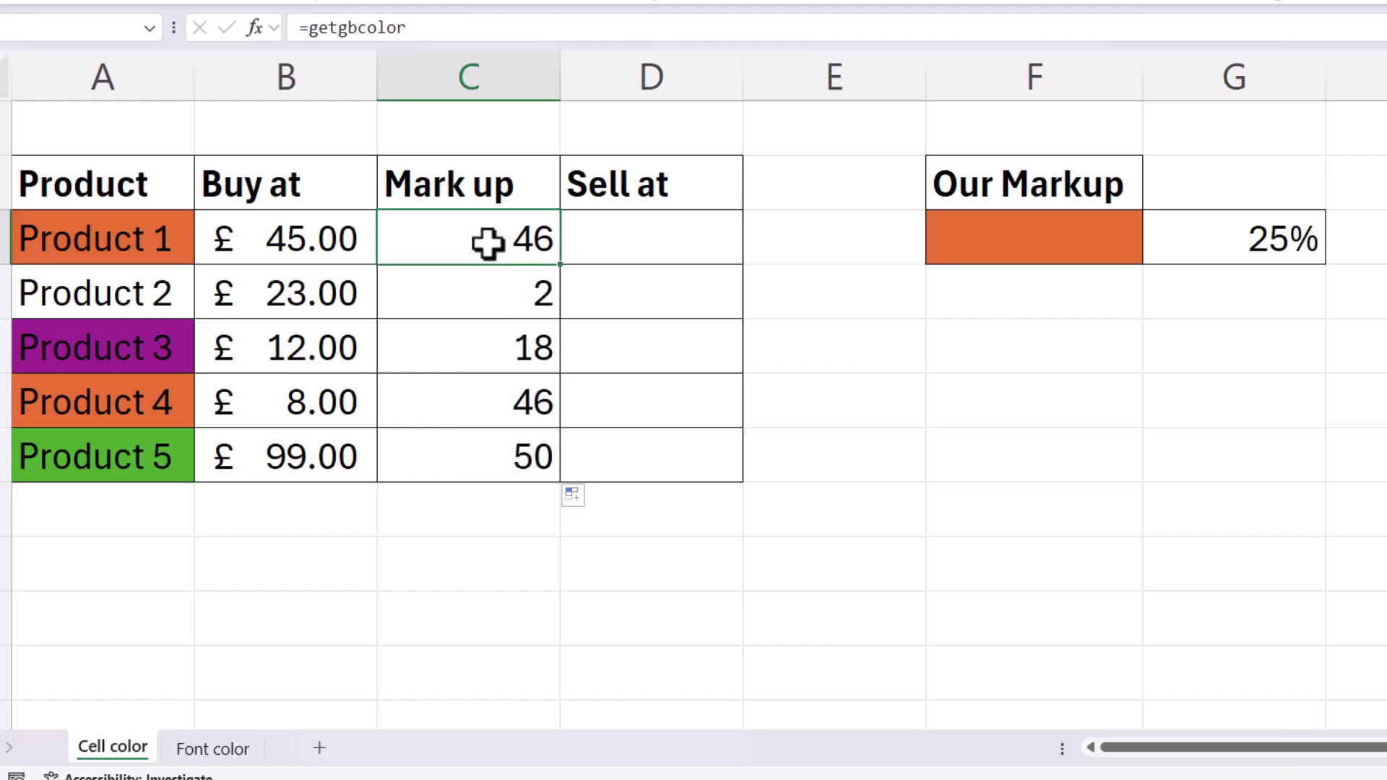
pyautogui.doubleClick(405, 245)
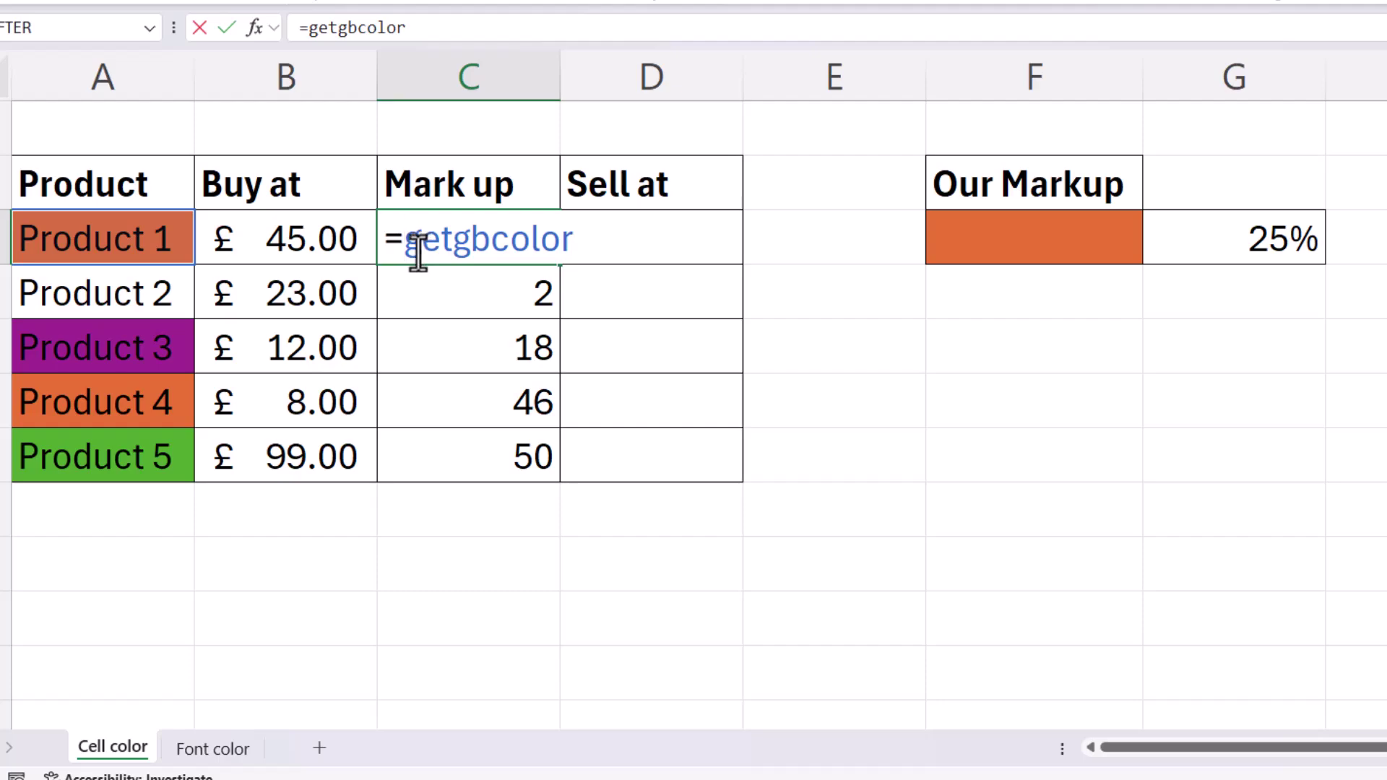
pyautogui.write('IF(')
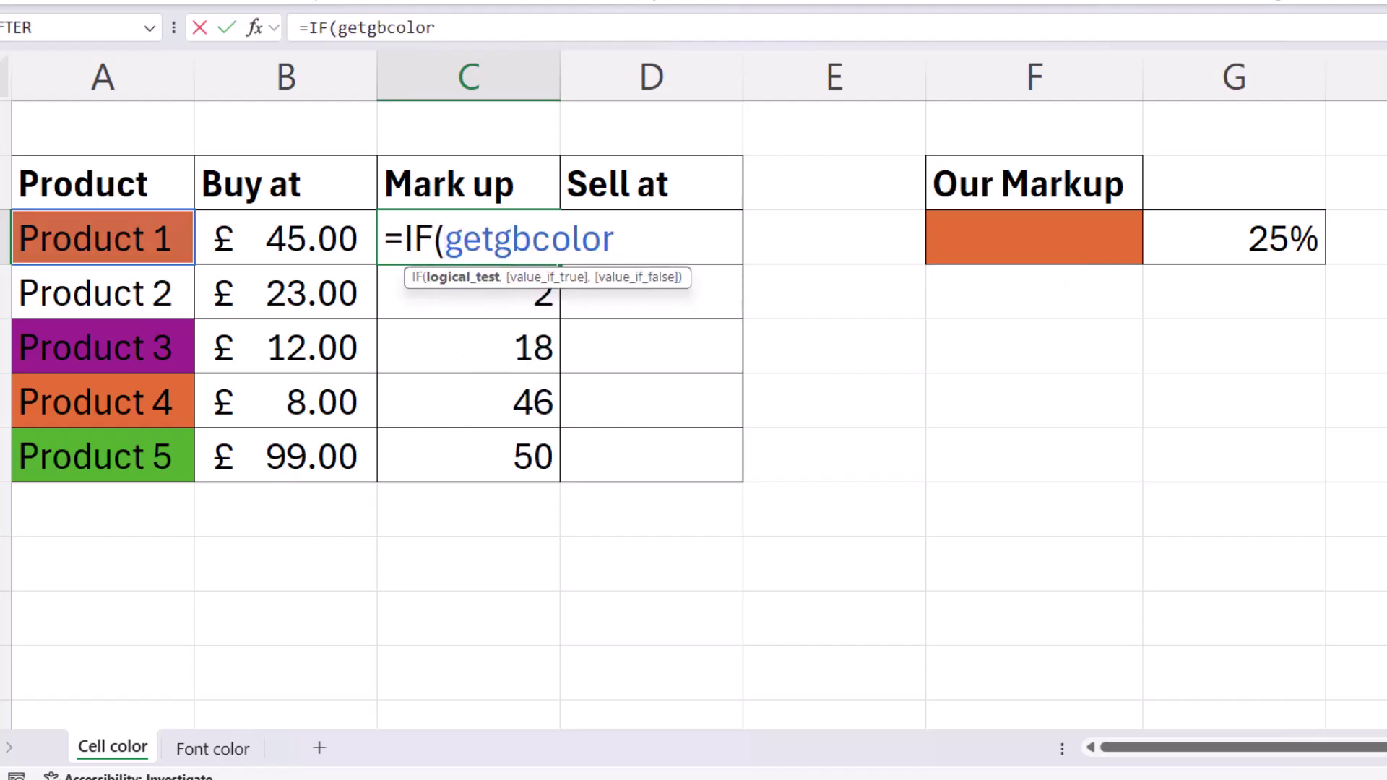
pyautogui.write('=46')
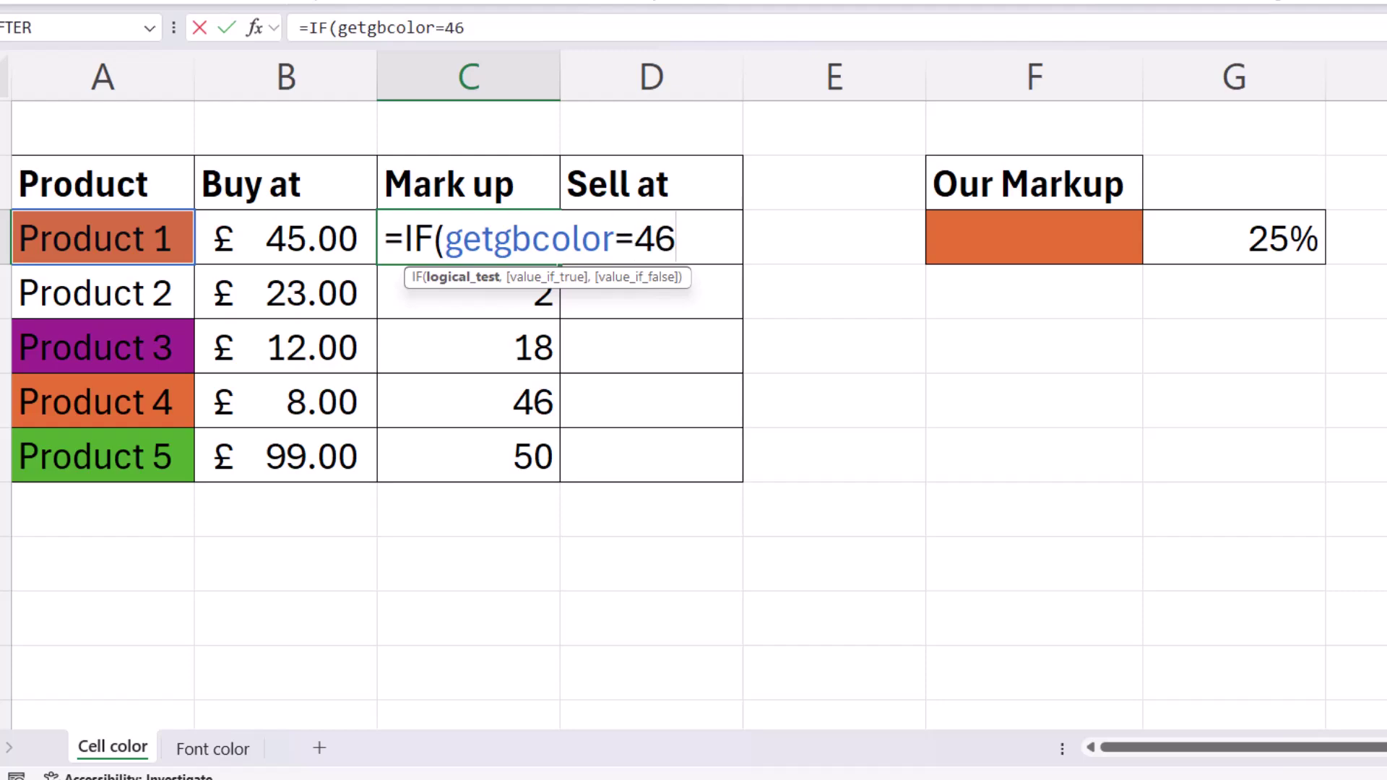
pyautogui.write(',')
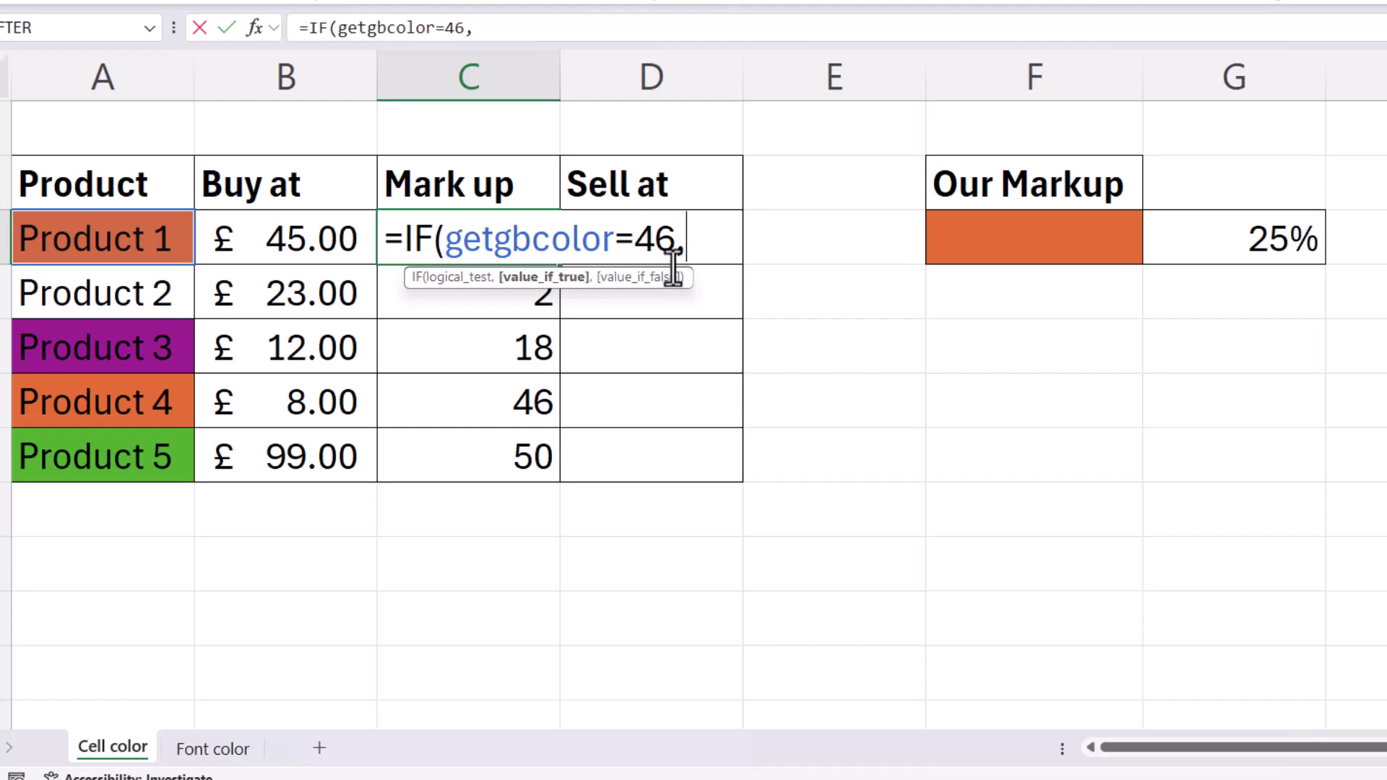
pyautogui.click(1248, 243)
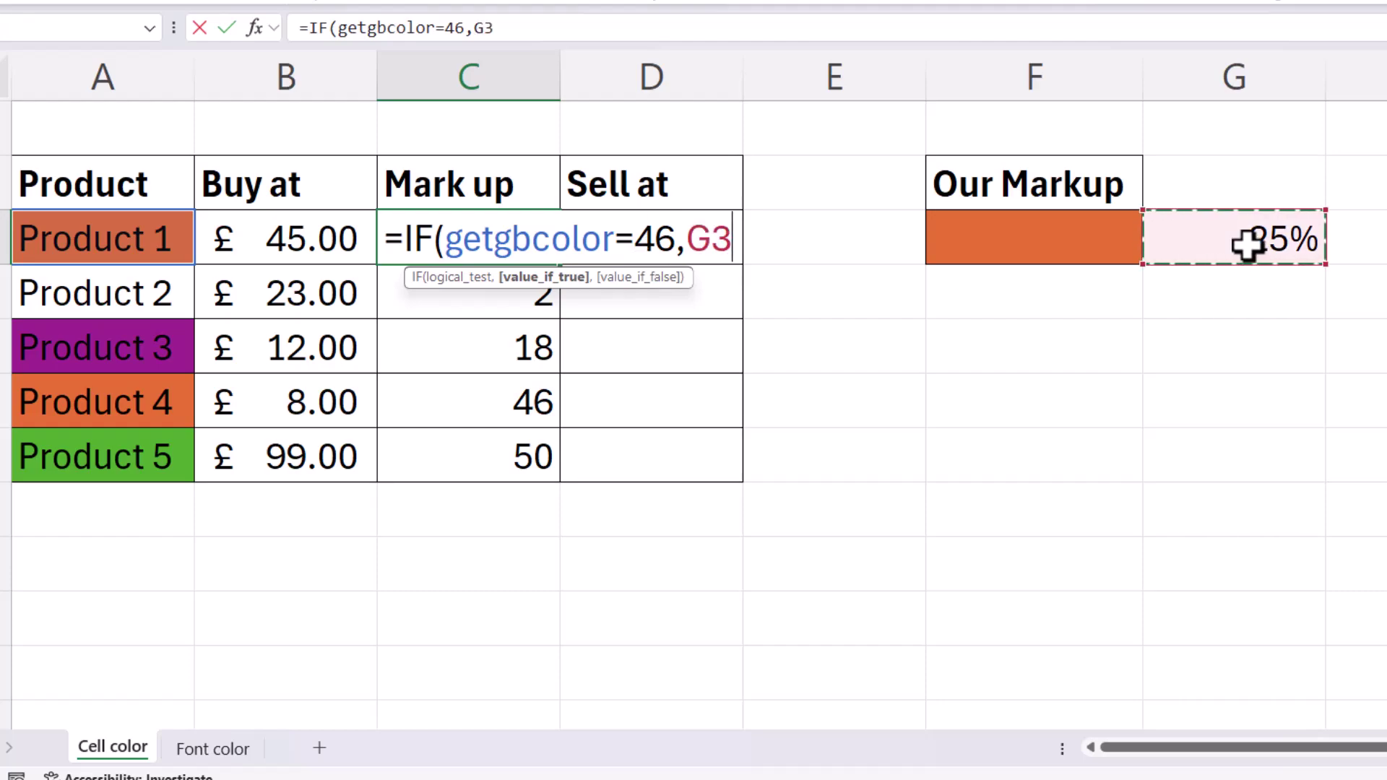
pyautogui.press('F4')
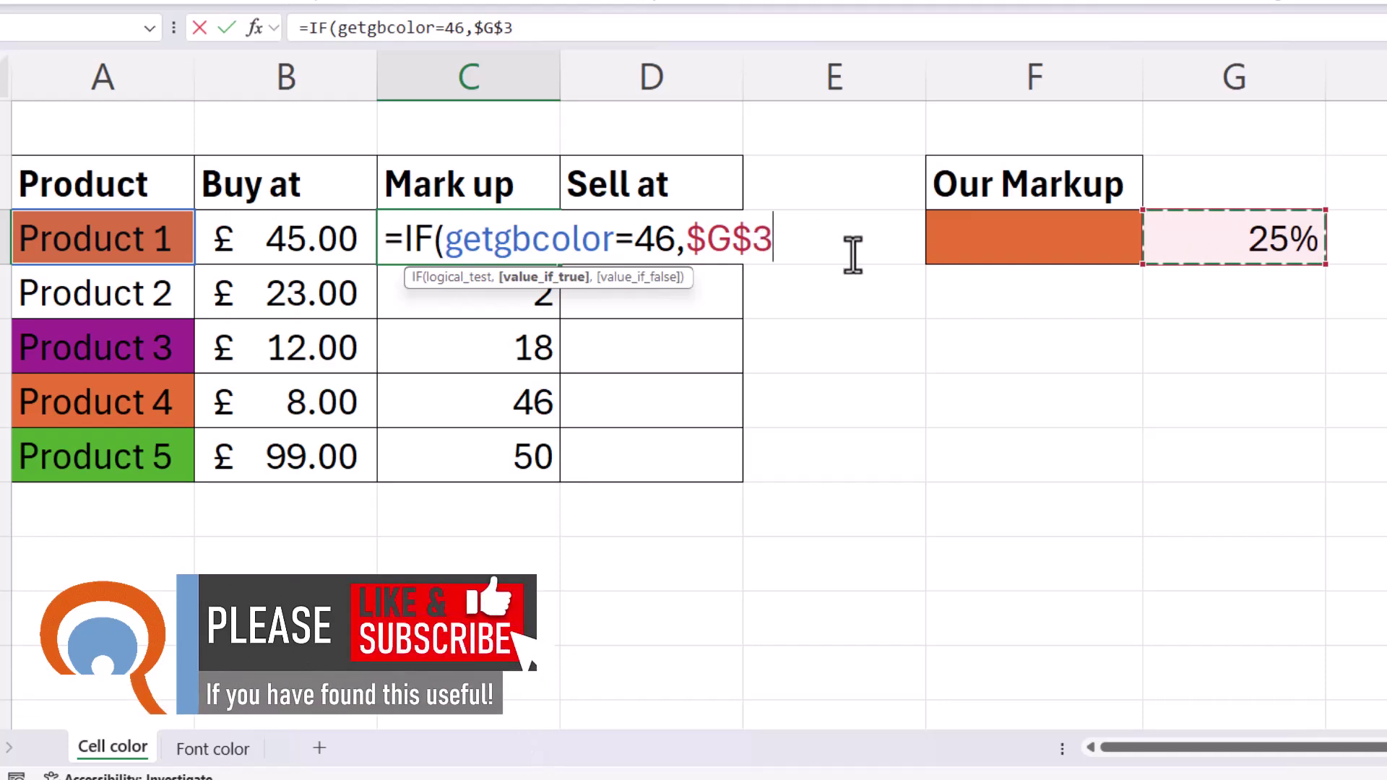
pyautogui.write(',')
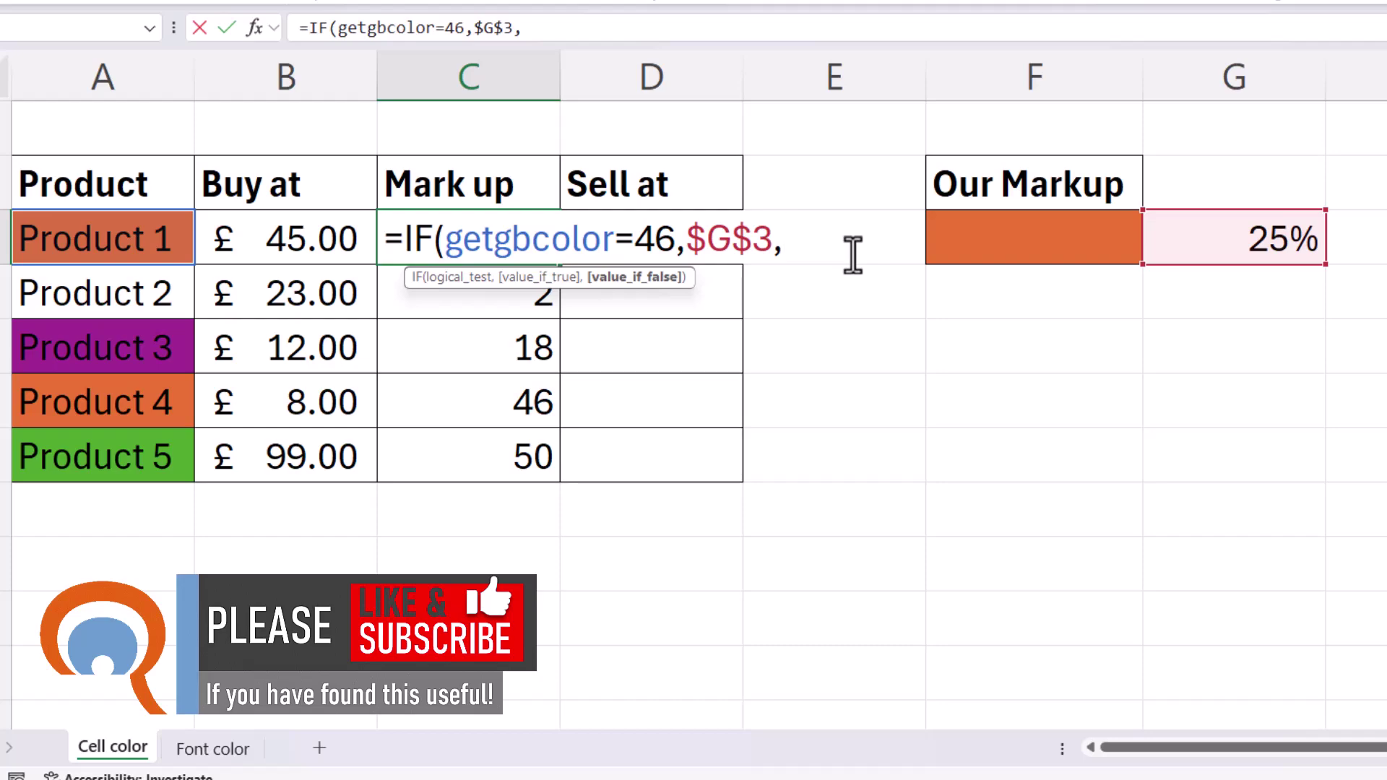
pyautogui.write('0)')
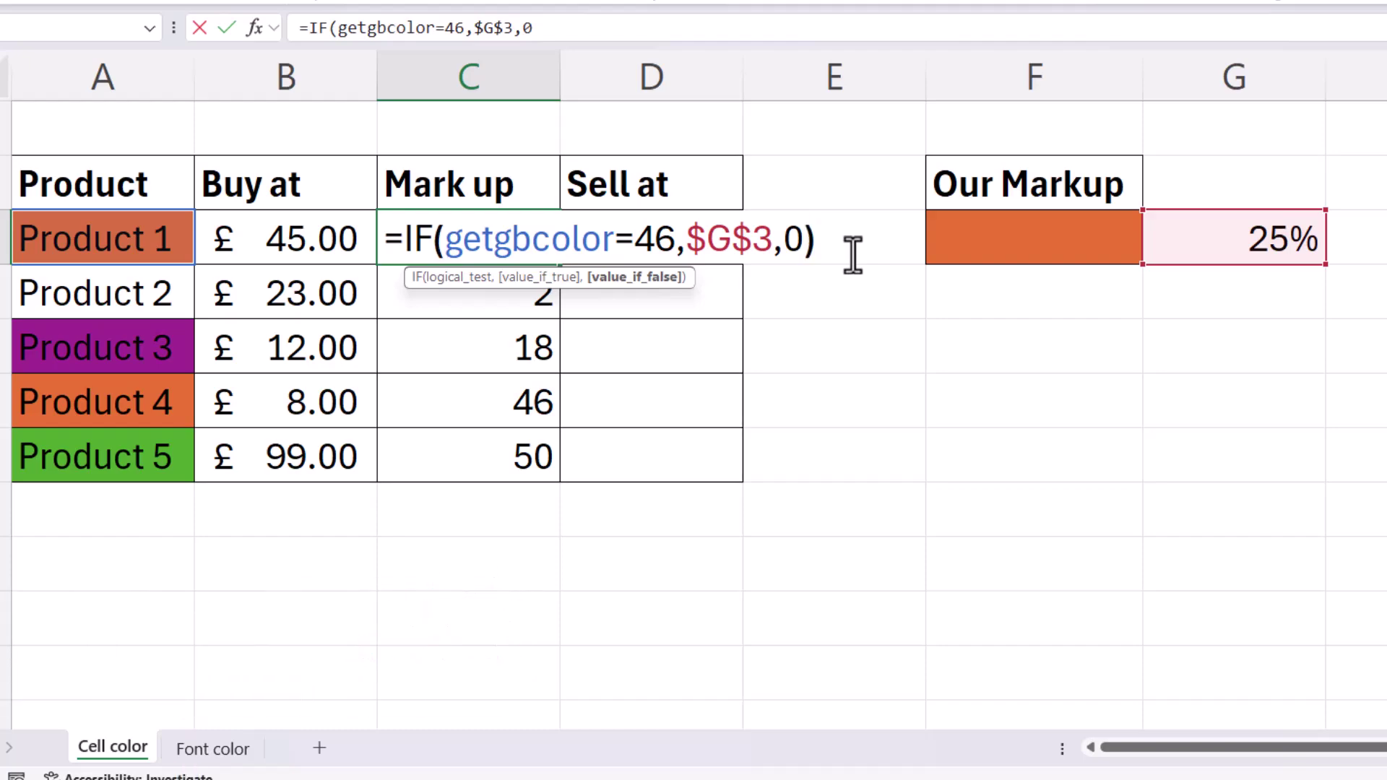
pyautogui.press('Return')
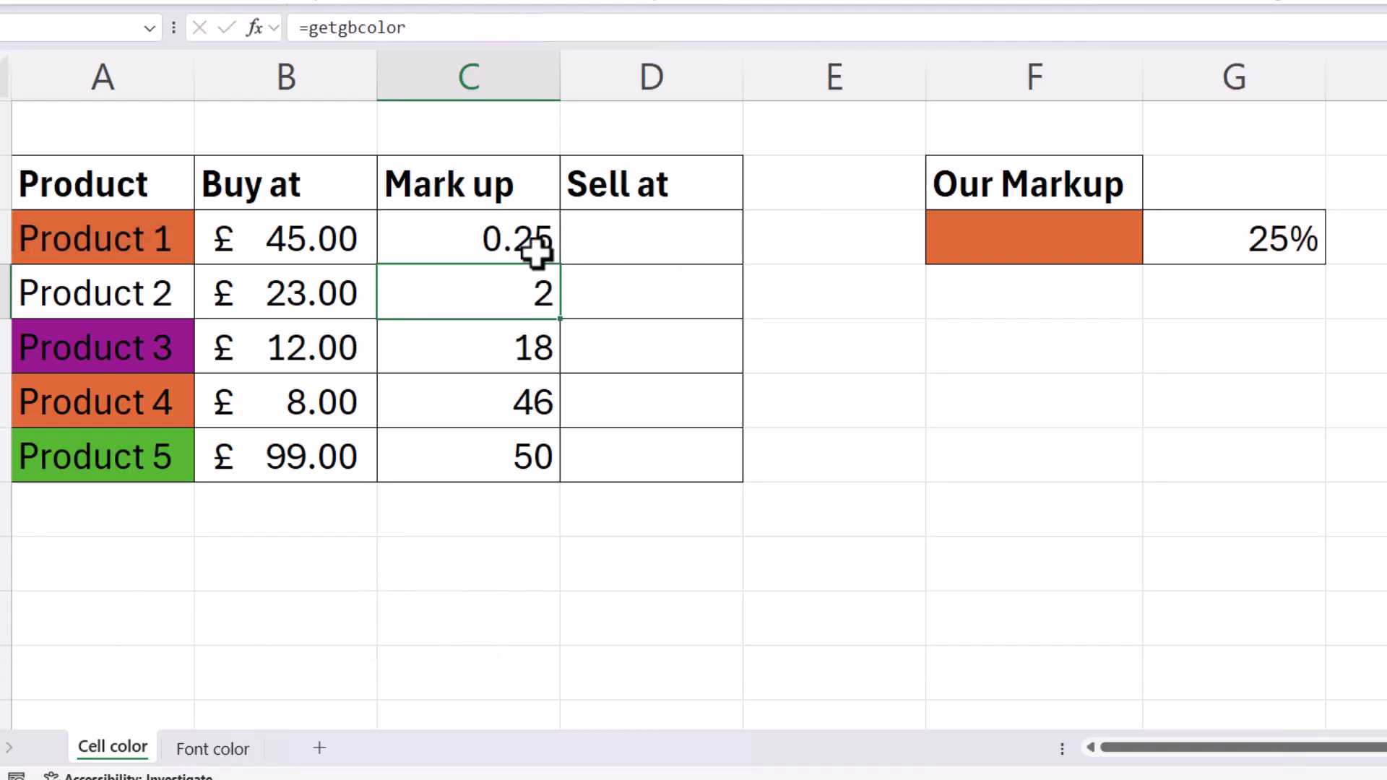
# - Fill the markup formula down to C7 and format it as percentages (25%, 0%, 0%, 25%, 0%)
pyautogui.click(547, 249)
pyautogui.doubleClick(561, 265)
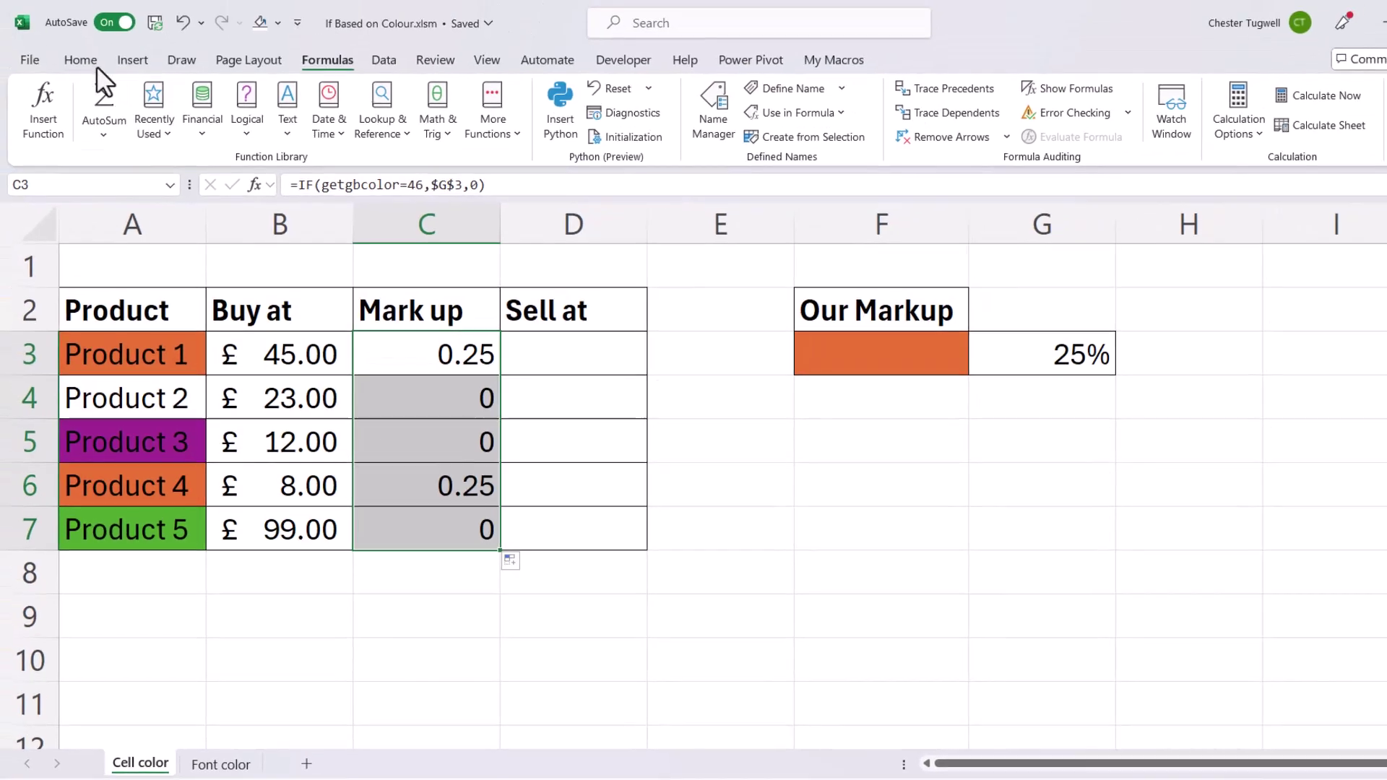
pyautogui.click(88, 59)
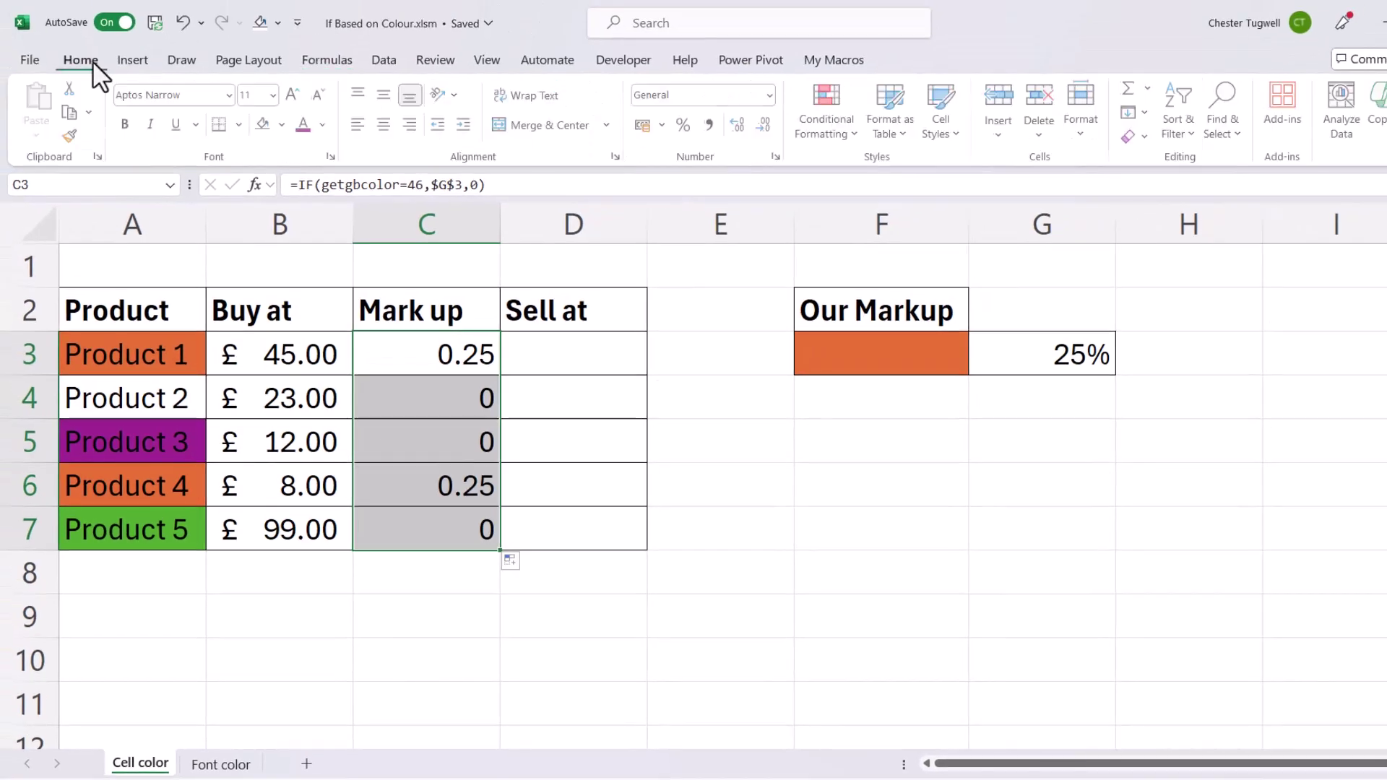
pyautogui.click(688, 126)
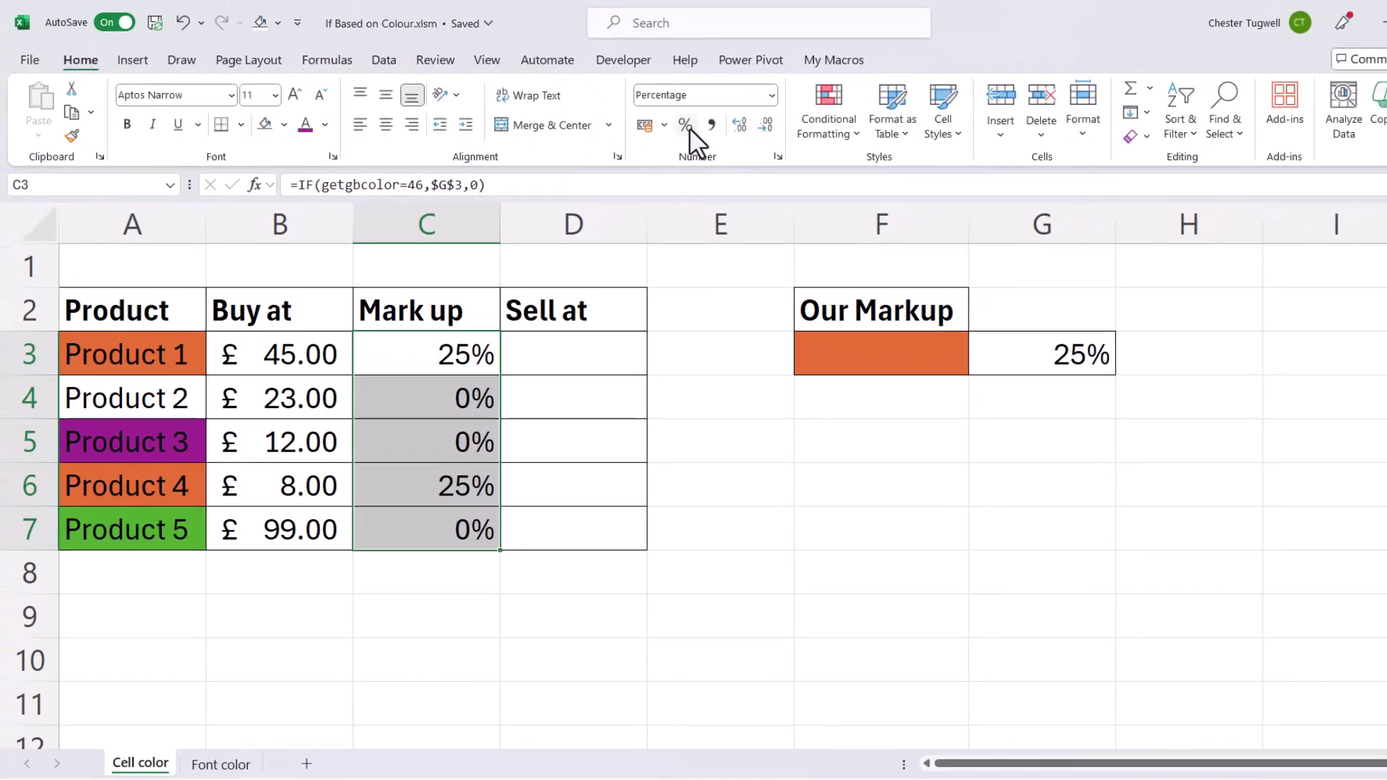
# - Enter =B3*(1+C3) in D3 and fill to D7, giving £56.25, £23.00, £12.00, £10.00, £99.00
pyautogui.click(607, 361)
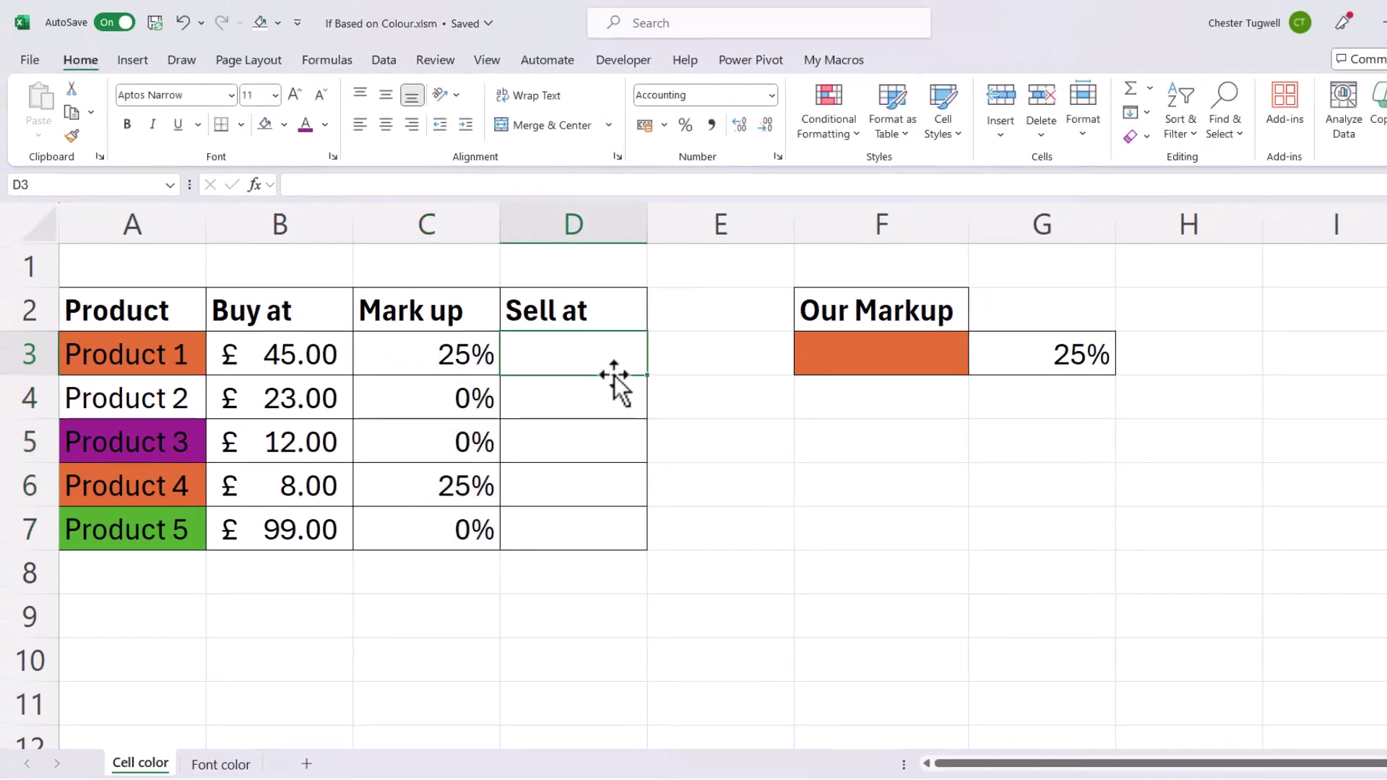
pyautogui.write('=')
pyautogui.click(307, 346)
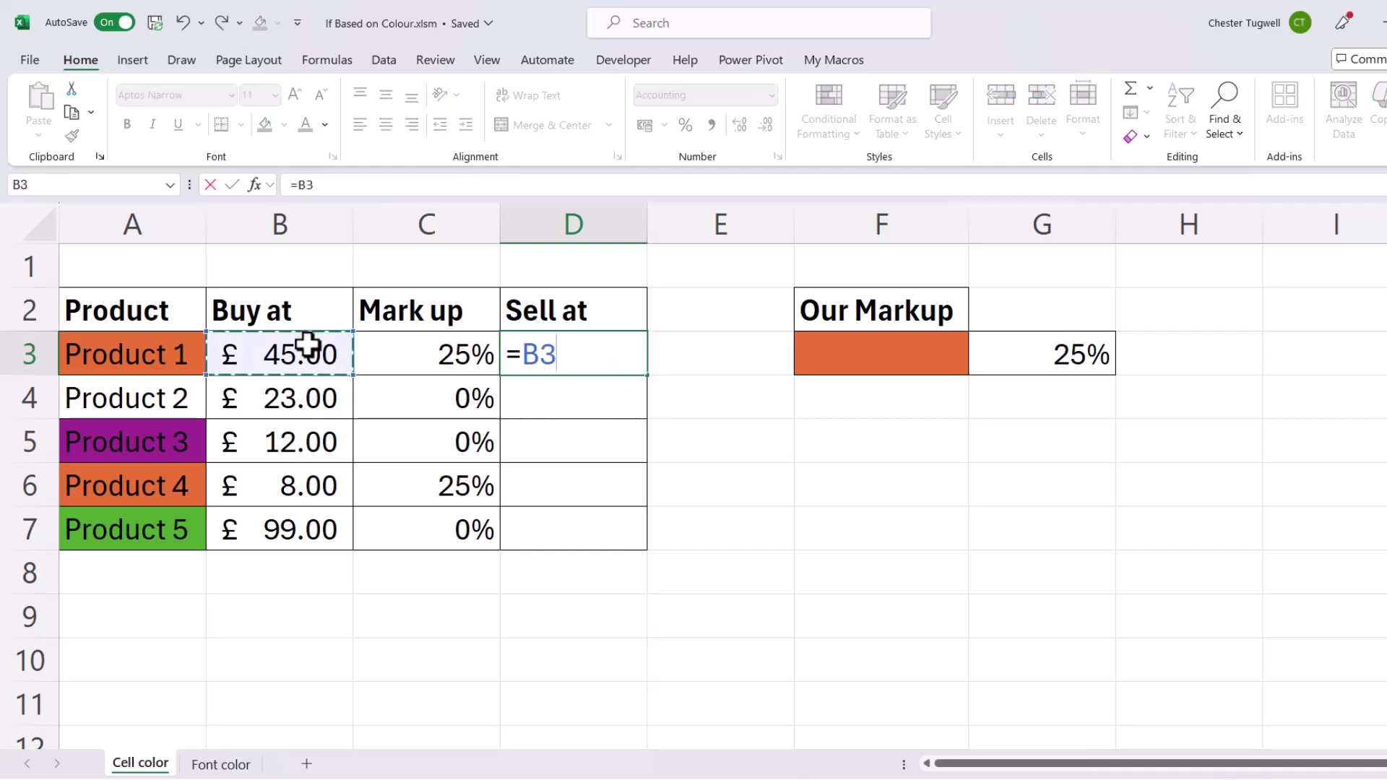
pyautogui.write('(')
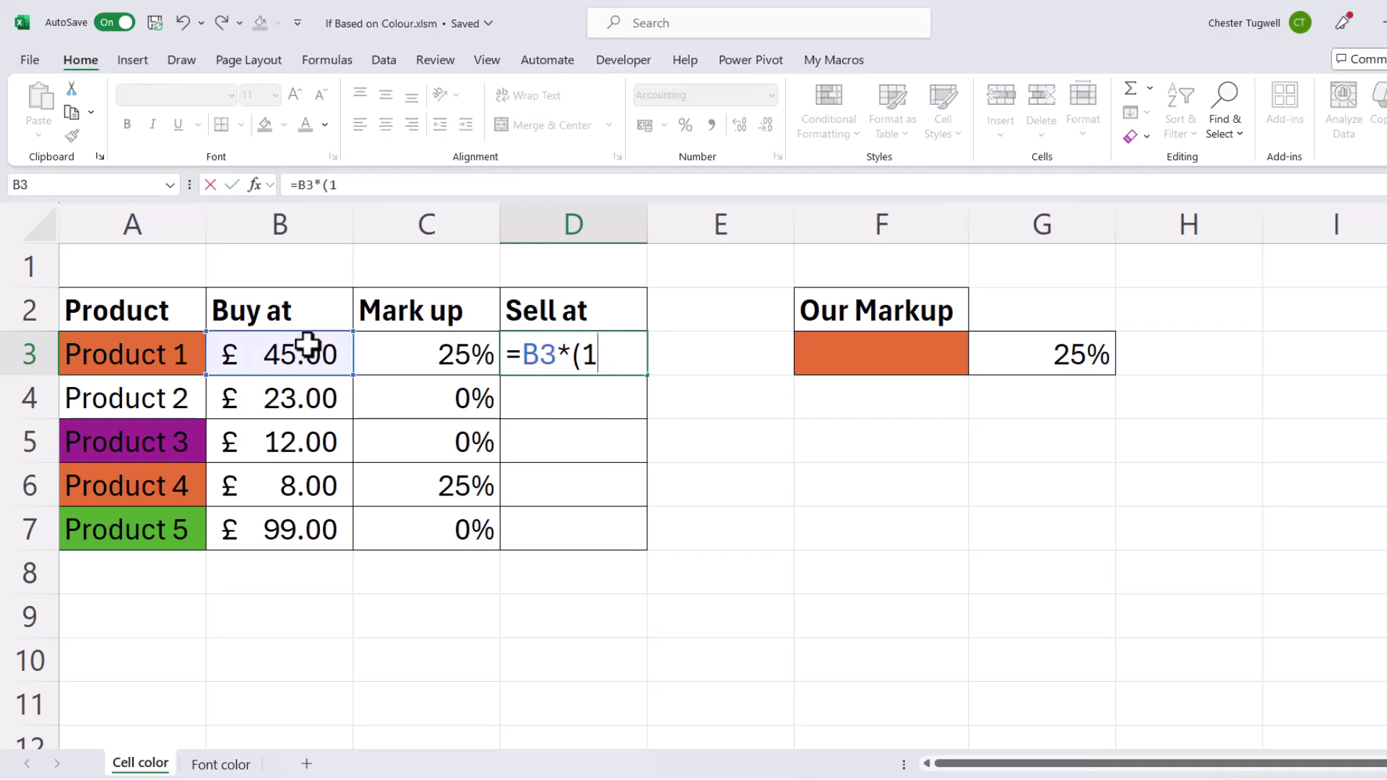
pyautogui.write('1+')
pyautogui.click(442, 356)
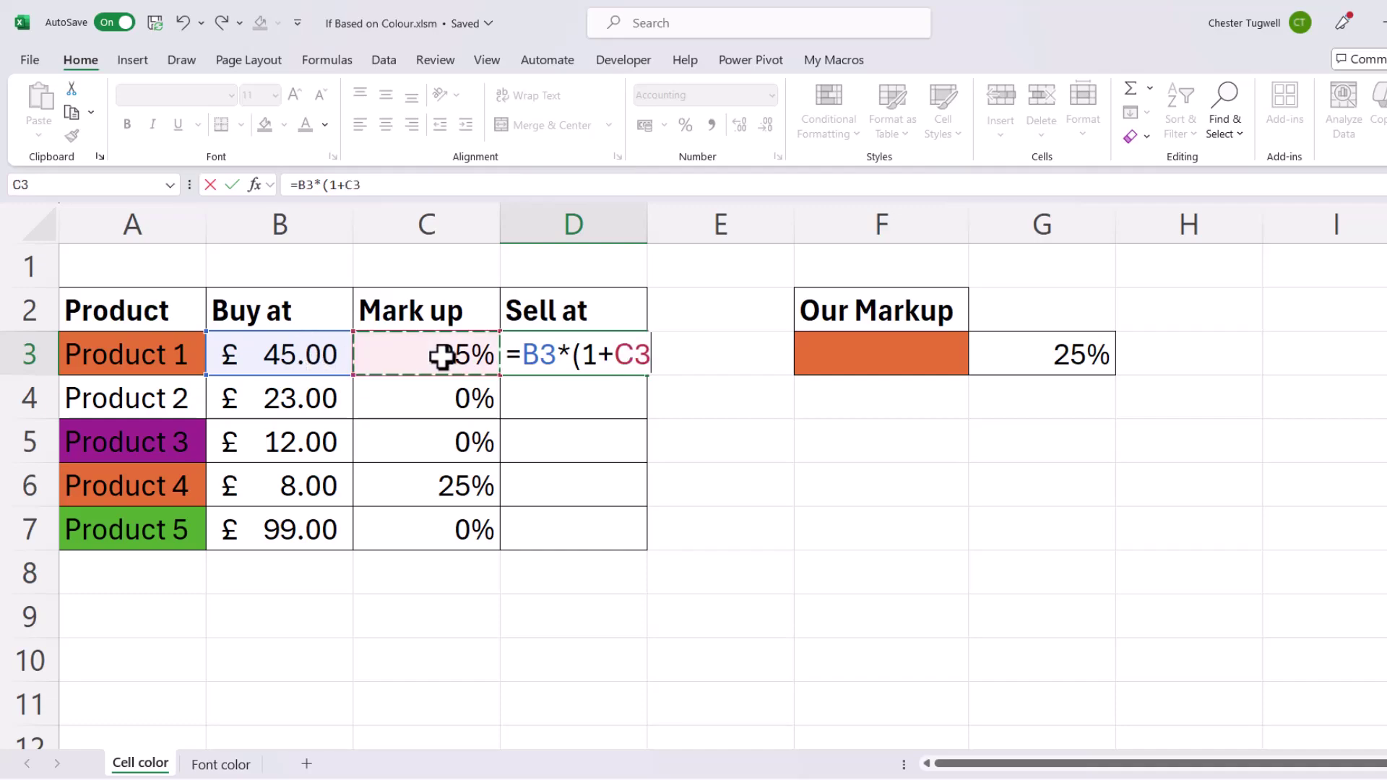
pyautogui.write(')')
pyautogui.press('Return')
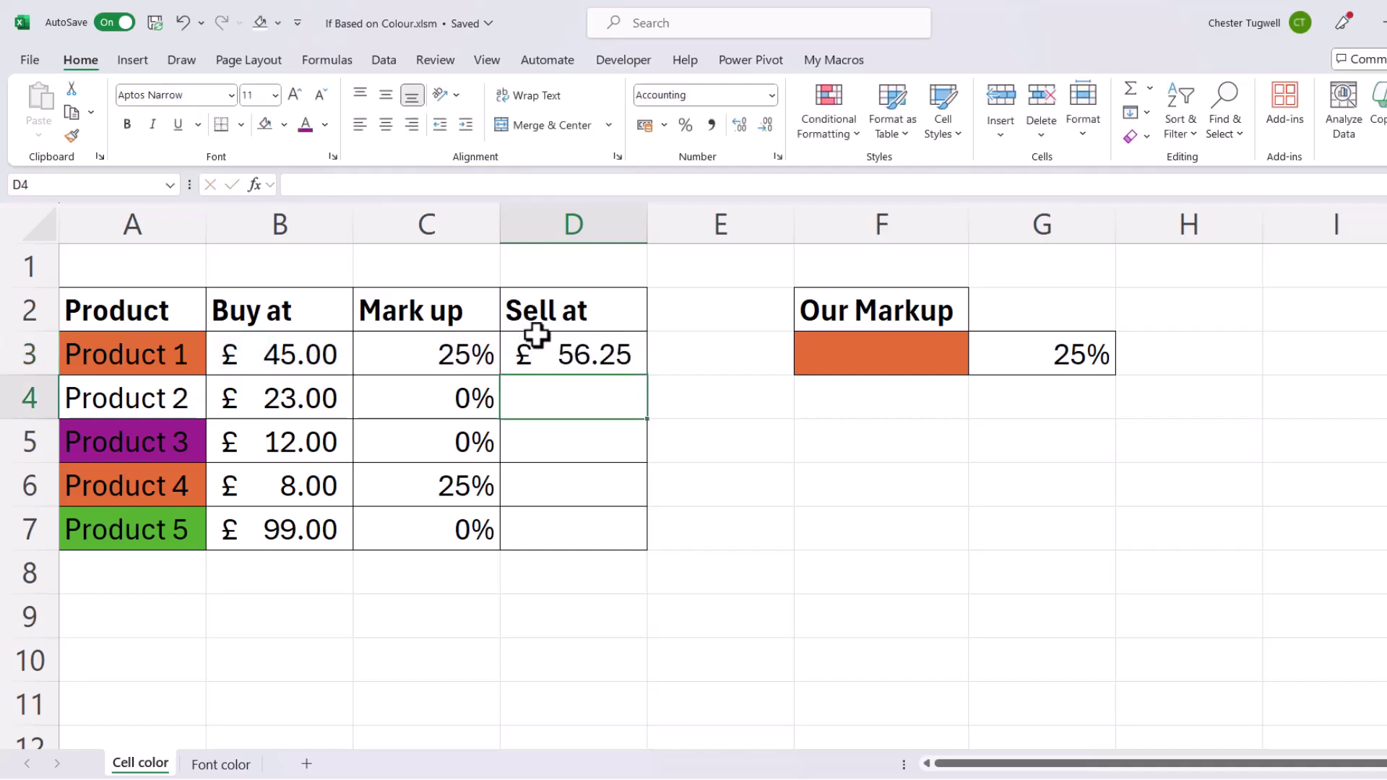
pyautogui.click(630, 352)
pyautogui.doubleClick(645, 375)
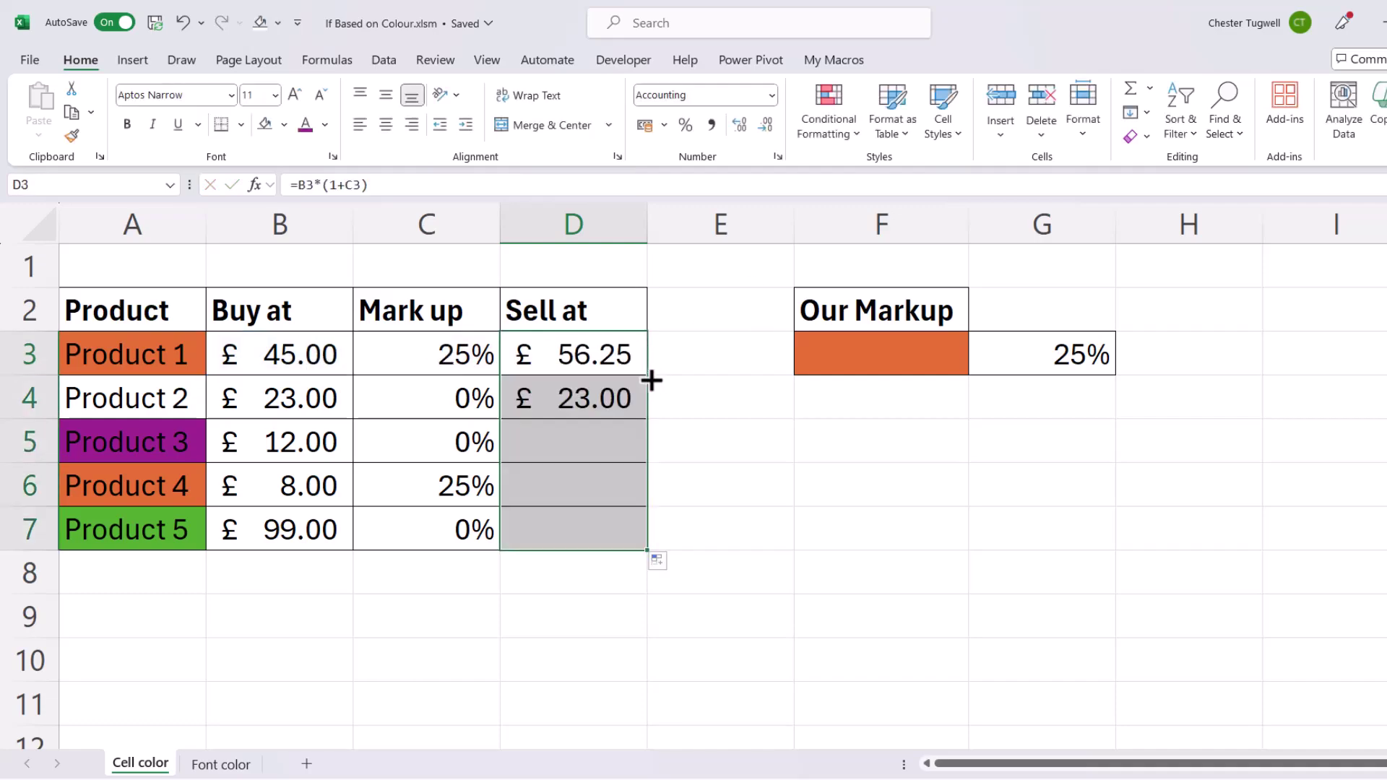
# - Go to the Font color sheet and select Mark up cell C3
pyautogui.click(226, 764)
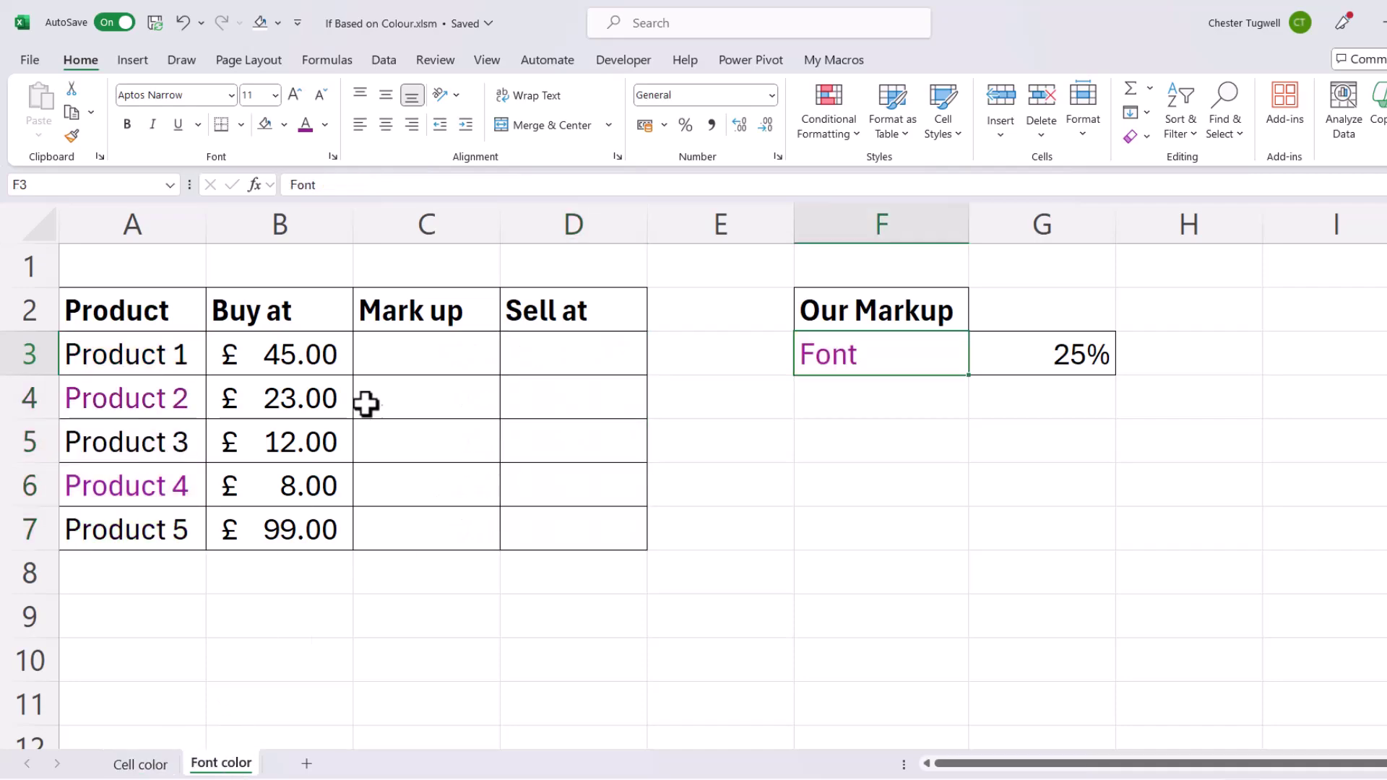
pyautogui.click(403, 352)
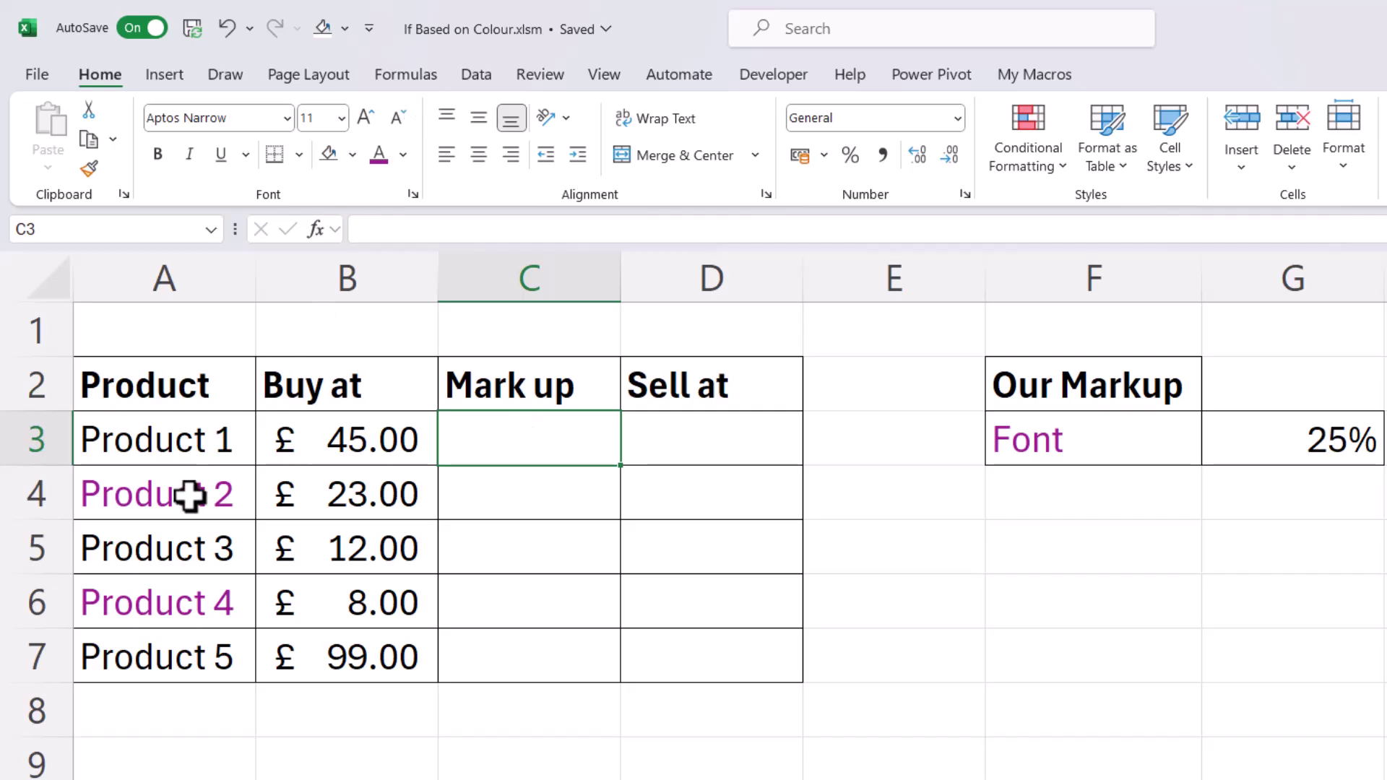
pyautogui.click(429, 78)
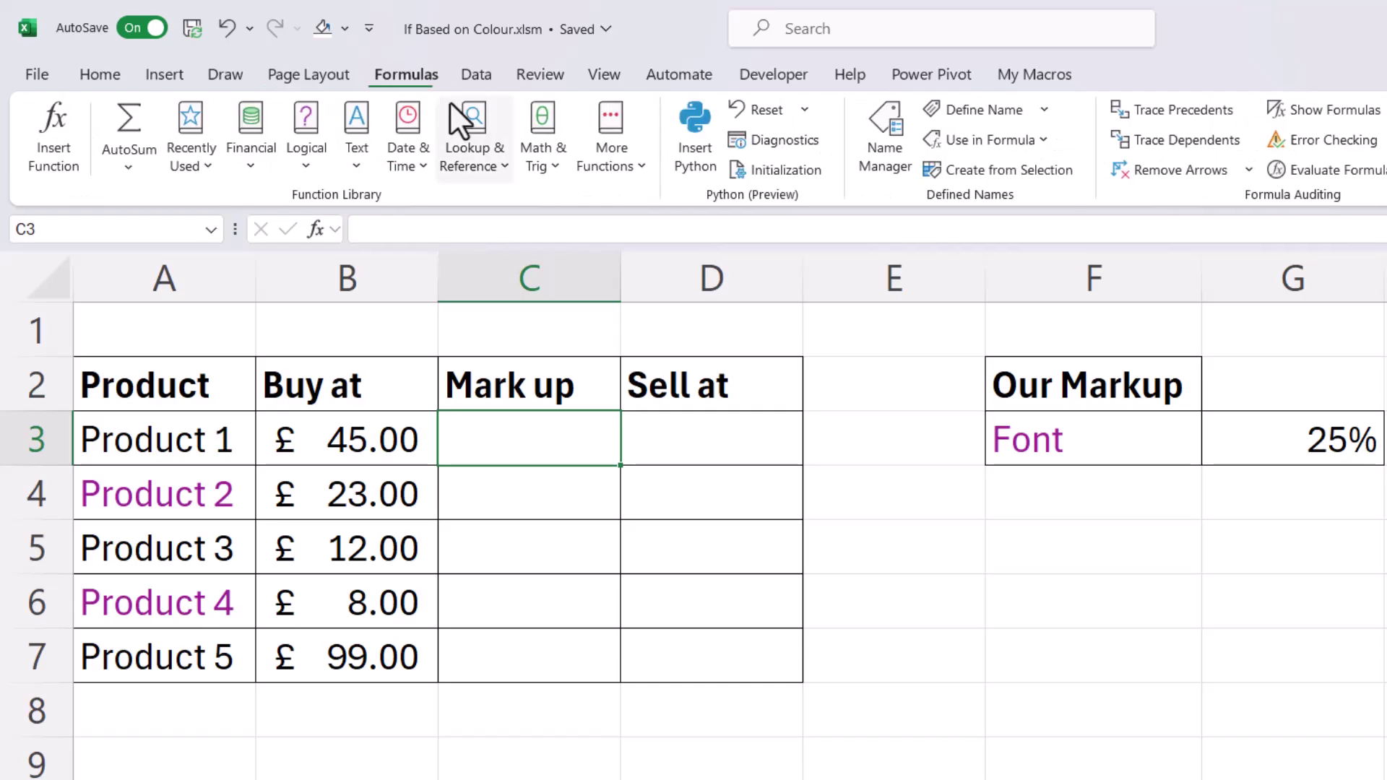
# - Define the name getfontcolor as =GET.CELL(24,'Font color'!A3) with a relative A3 reference
pyautogui.click(947, 108)
pyautogui.press('BackSpace')
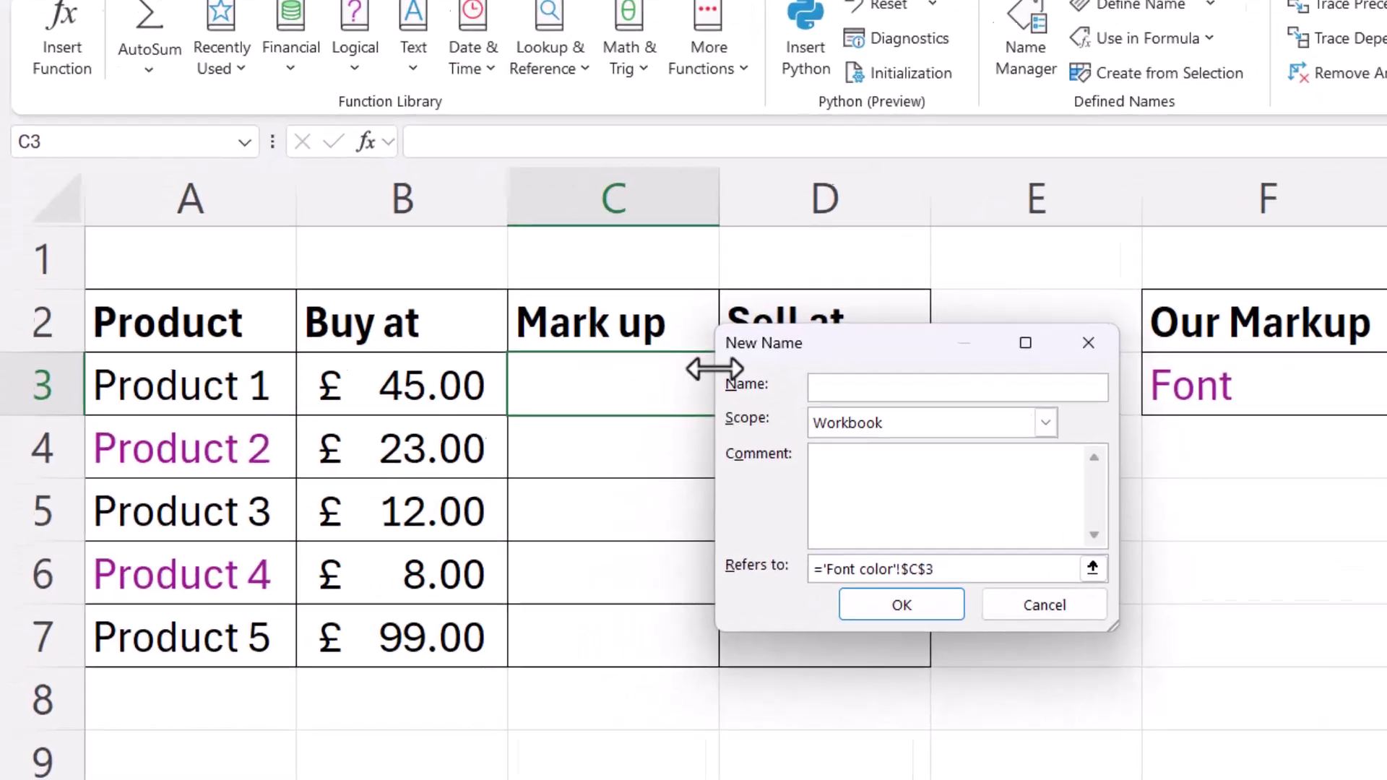
pyautogui.write('getfont')
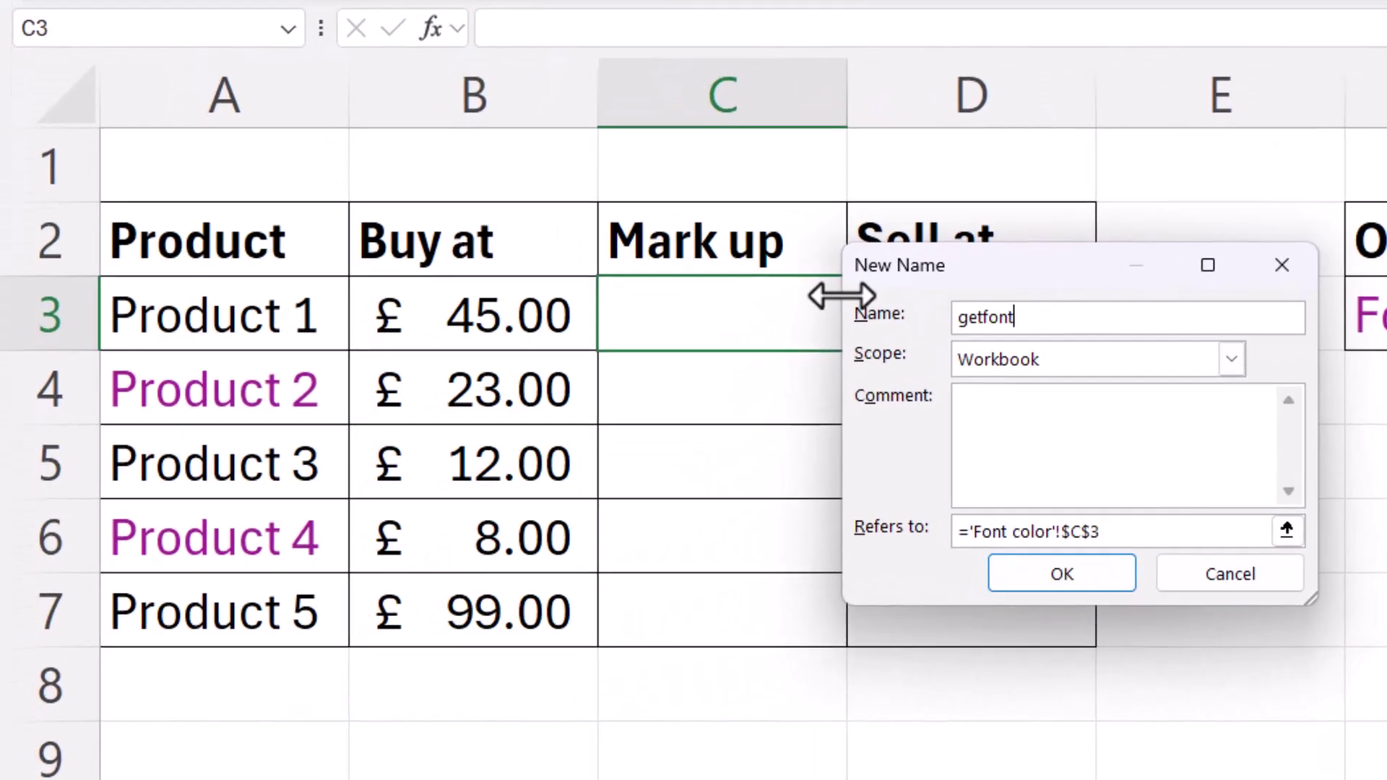
pyautogui.write('color')
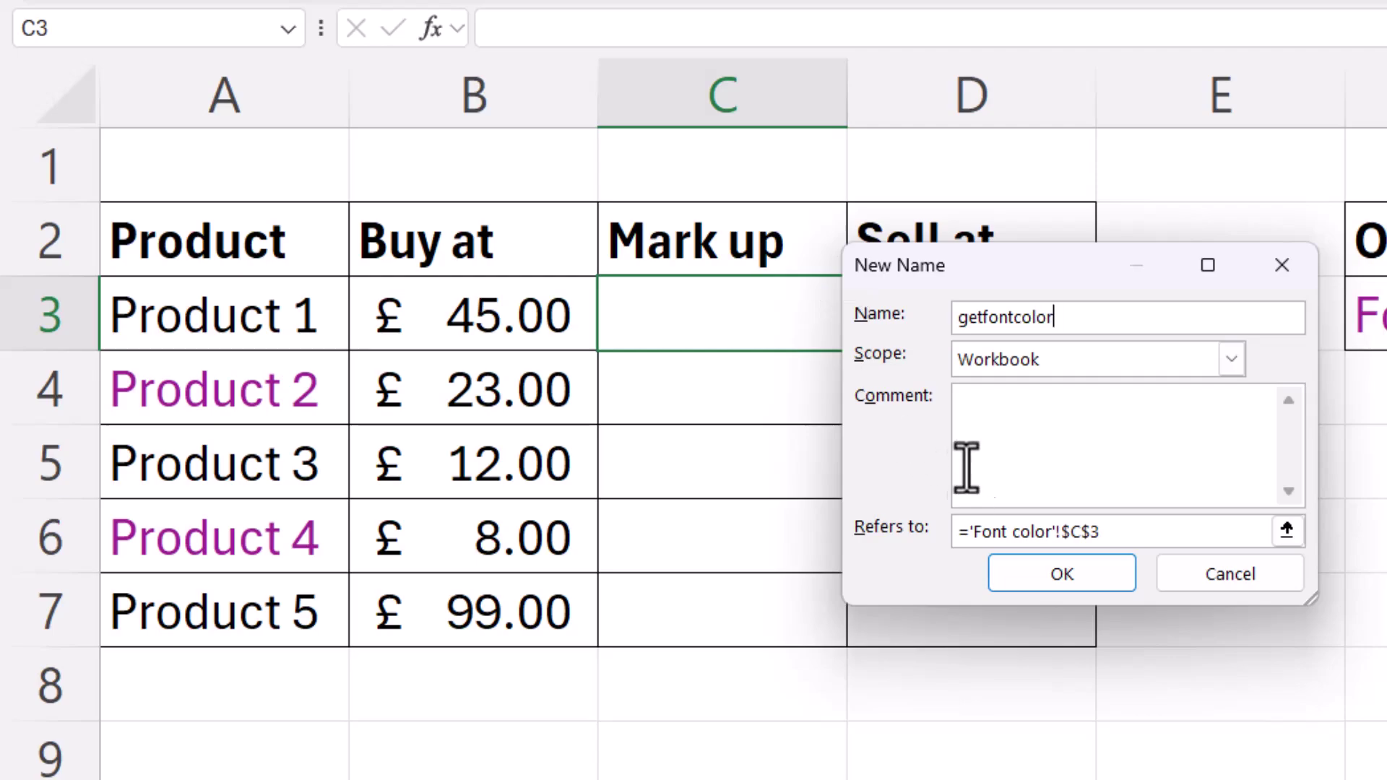
pyautogui.click(1116, 532)
pyautogui.press('BackSpace')
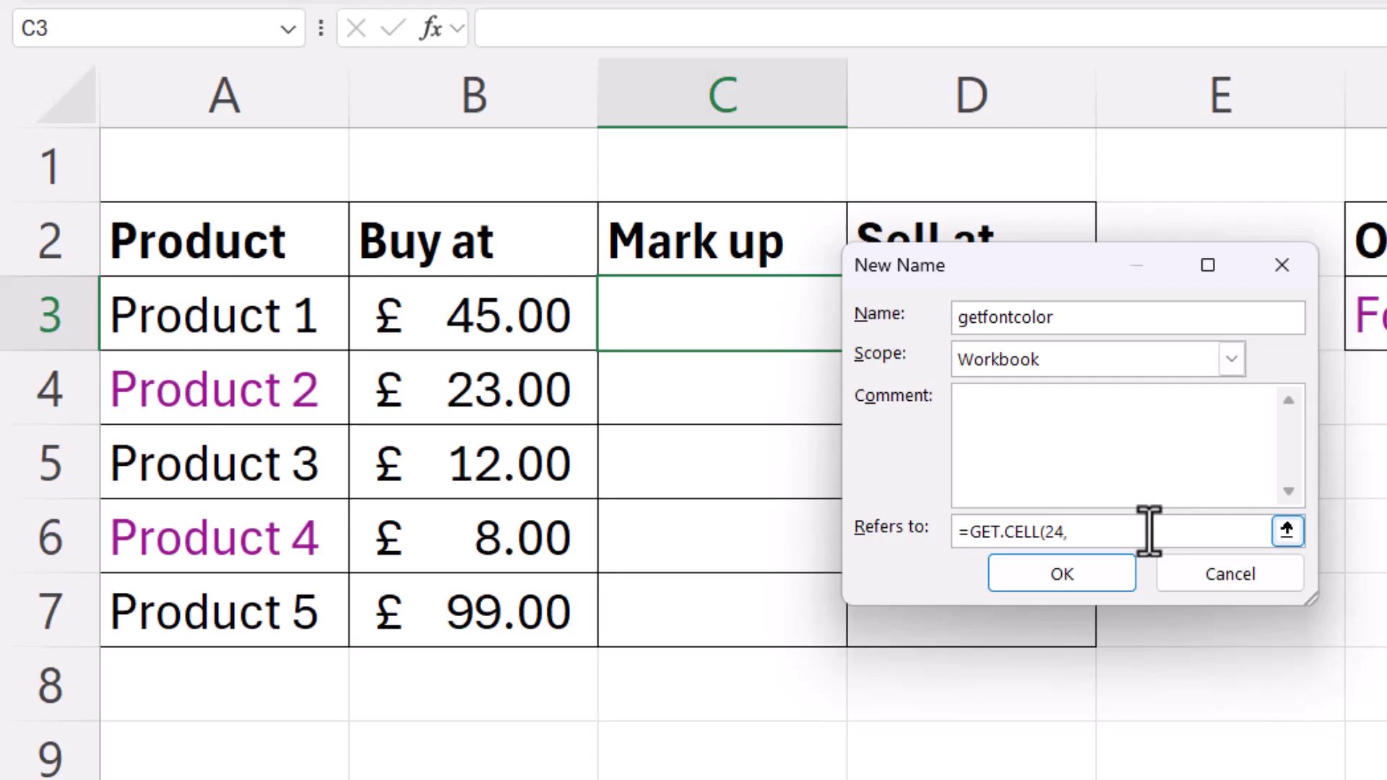
pyautogui.click(199, 318)
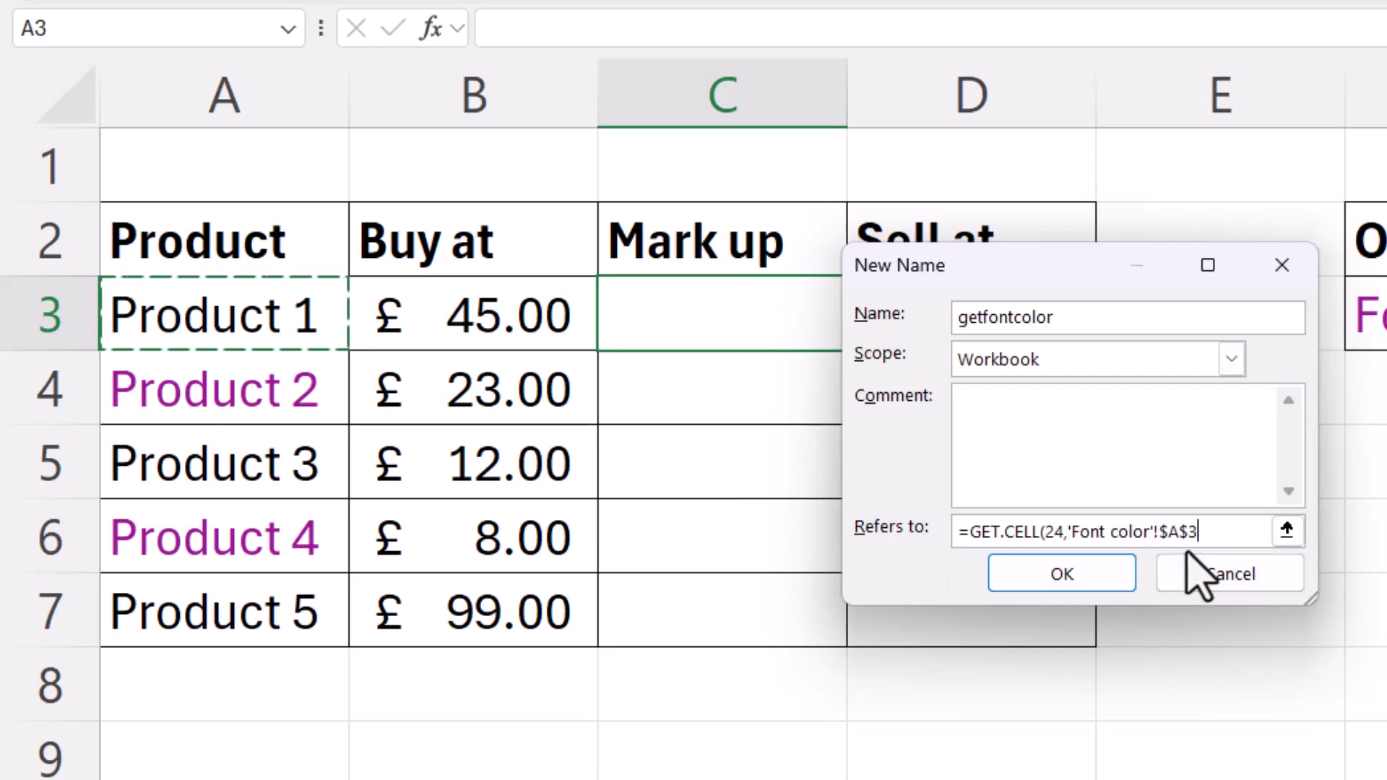
pyautogui.press('F4')
pyautogui.press('F4')
pyautogui.press('F4')
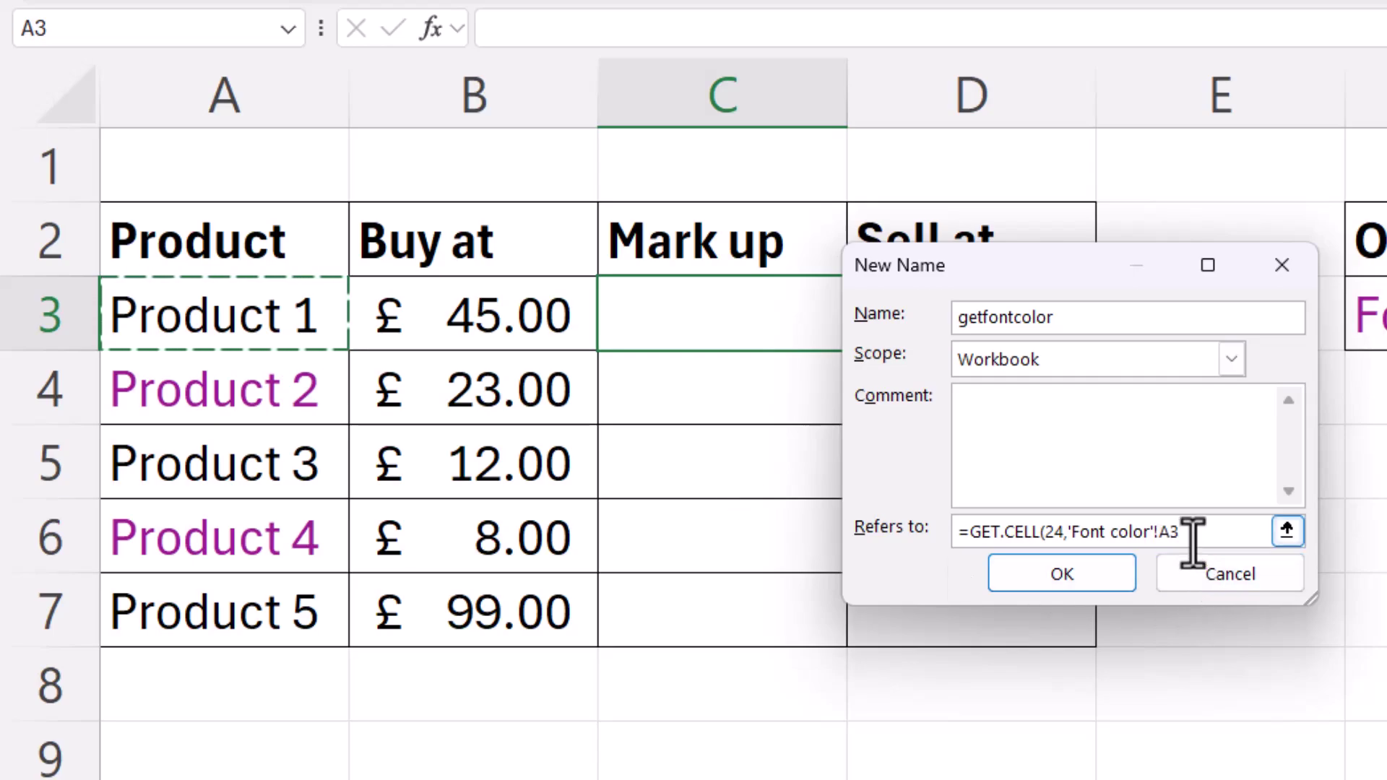
pyautogui.write(')')
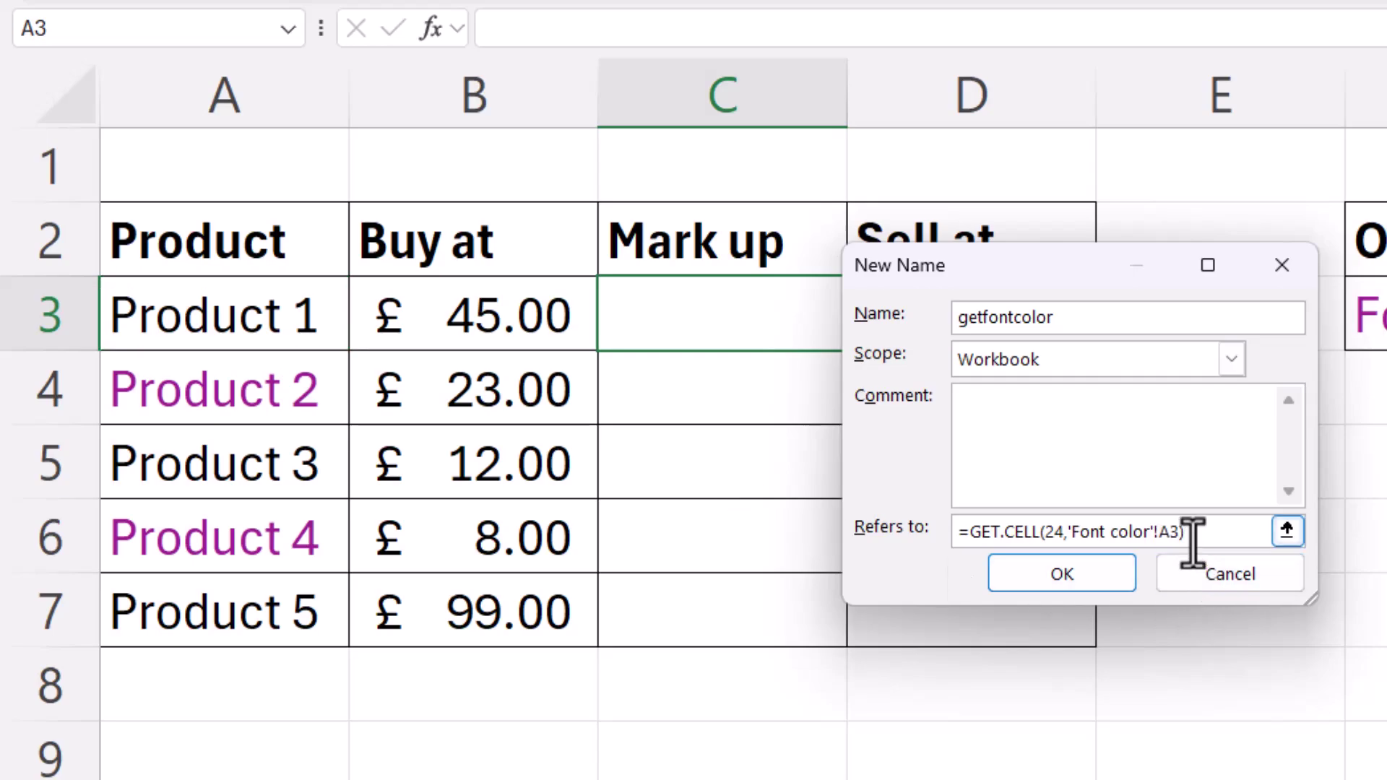
pyautogui.click(1117, 574)
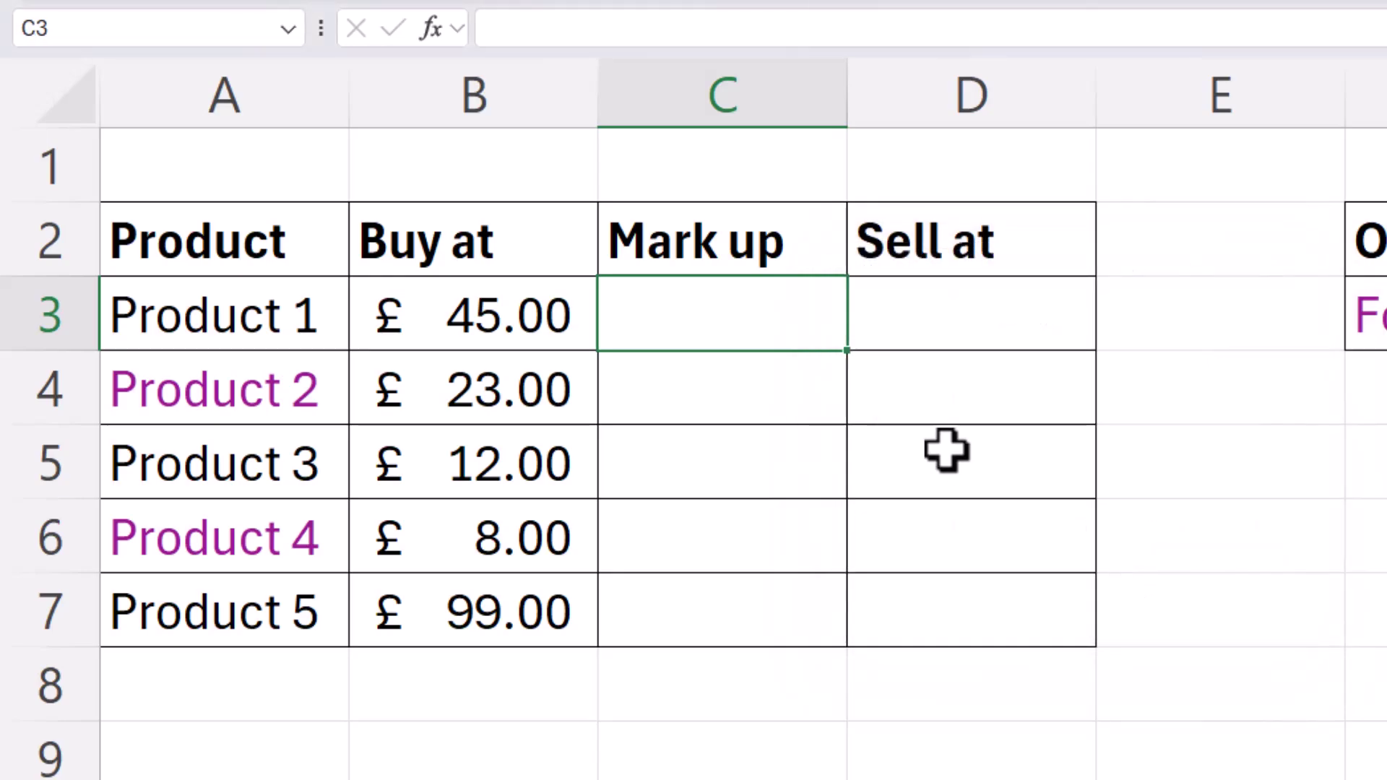
# - Enter =getfontcolor in C3 and fill it to C7, returning font codes 1, 18, 1, 18, 1
pyautogui.write('=')
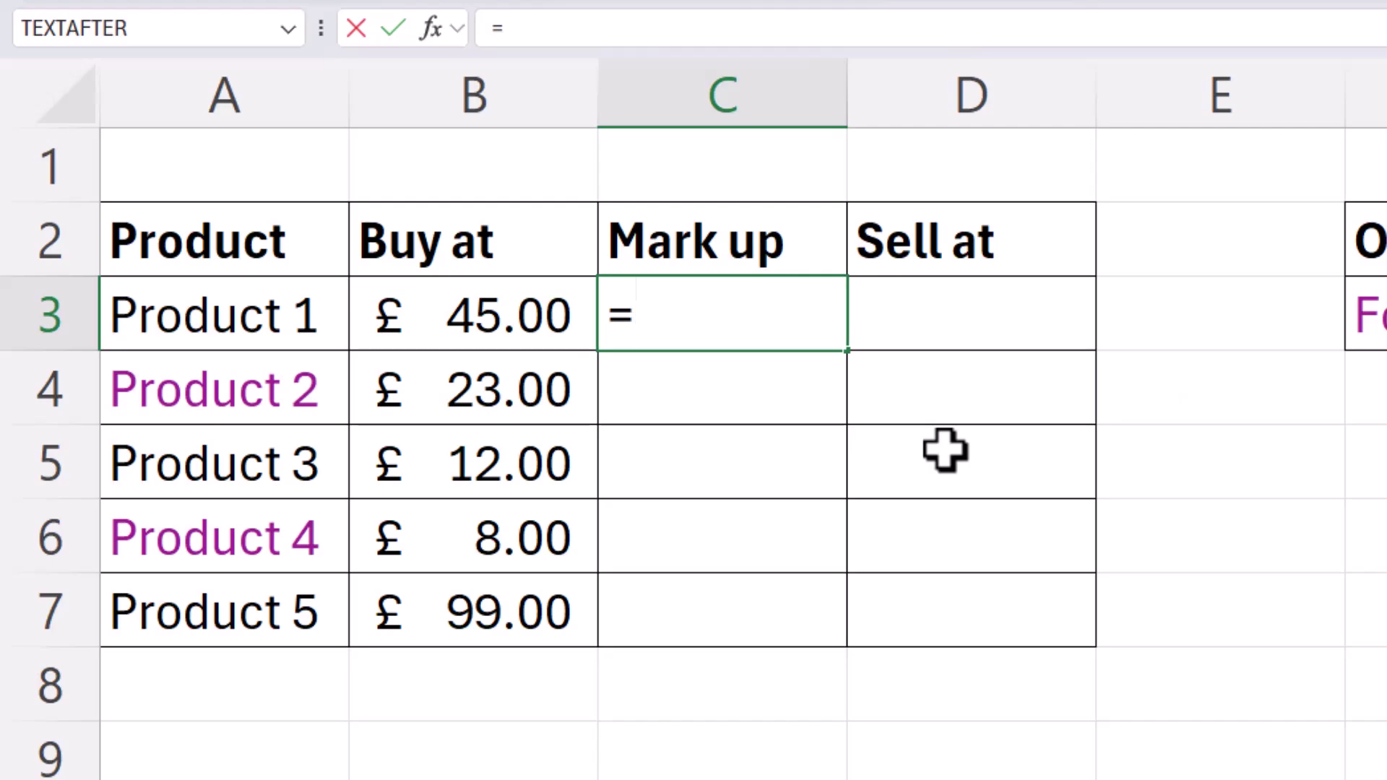
pyautogui.write('get')
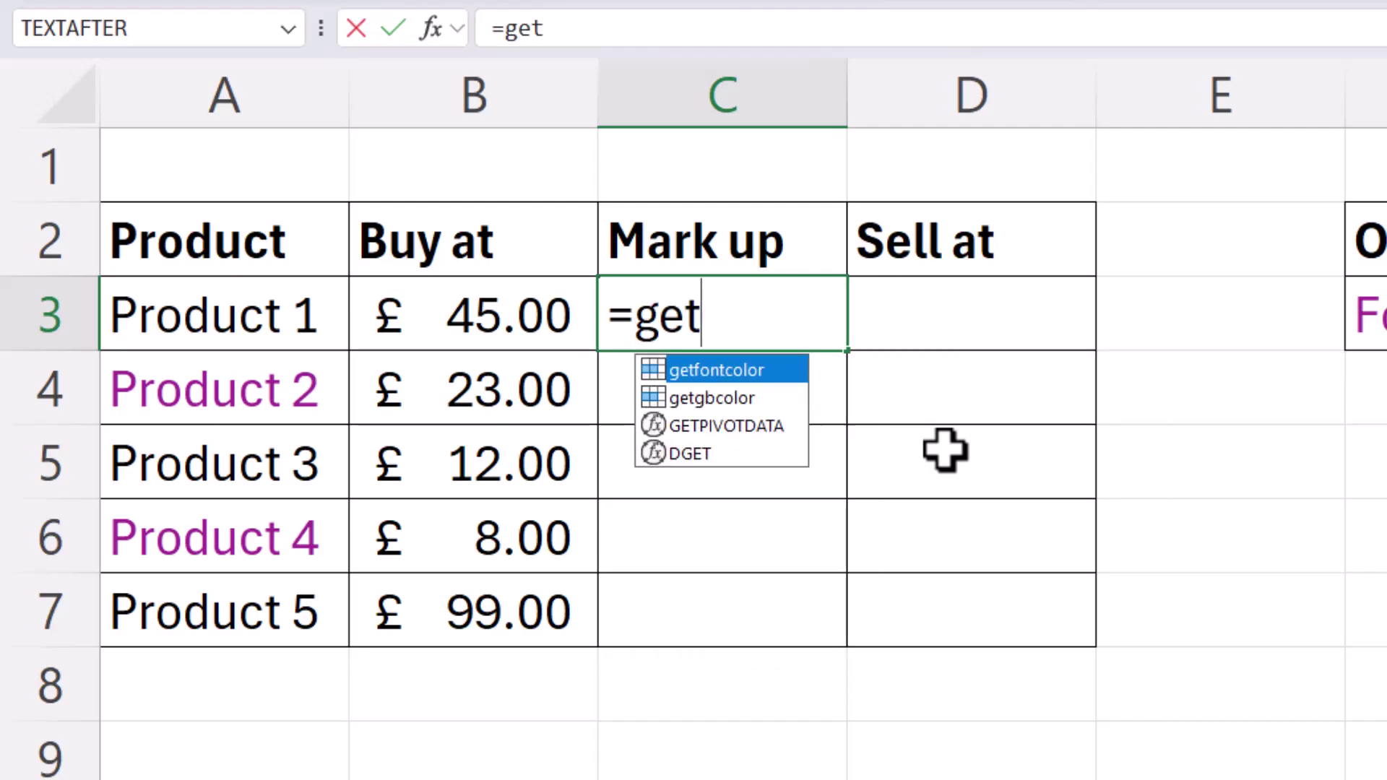
pyautogui.doubleClick(753, 372)
pyautogui.press('Return')
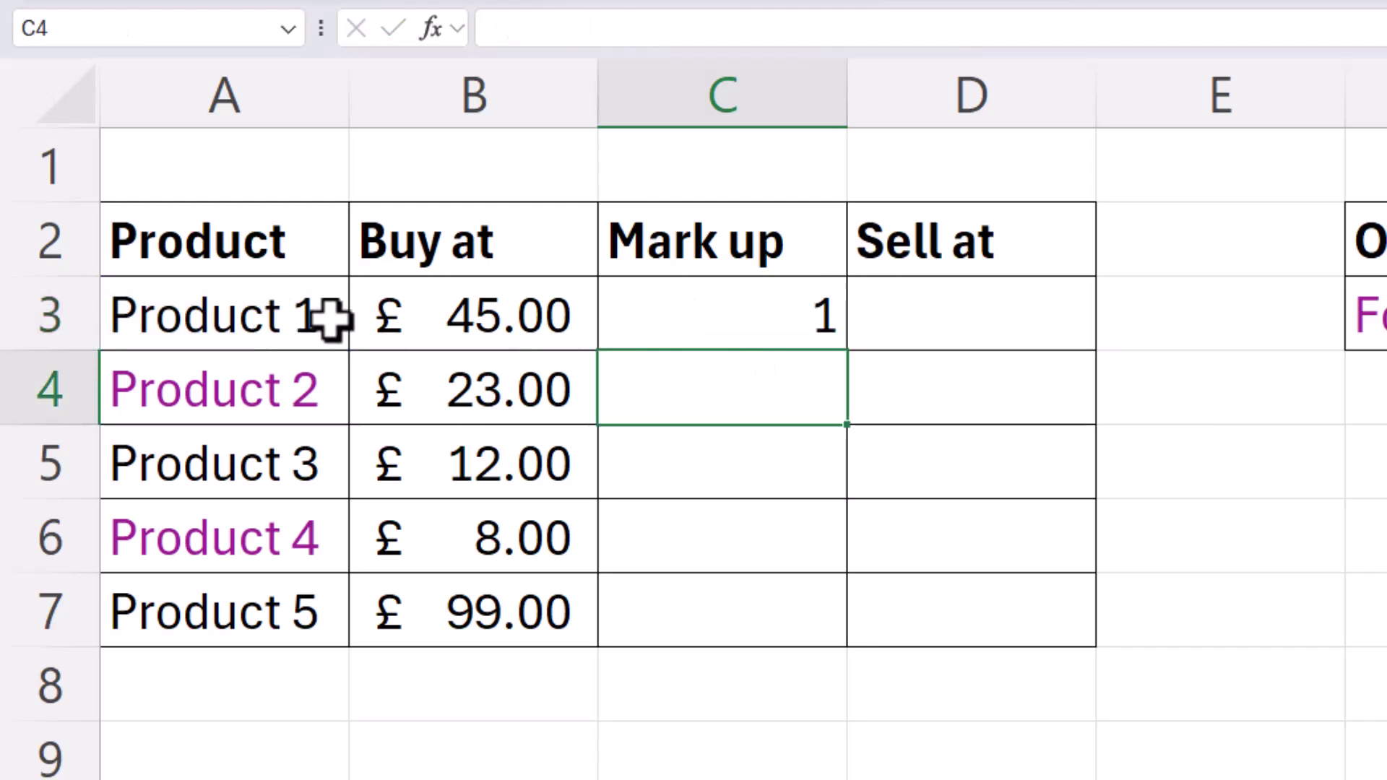
pyautogui.click(816, 325)
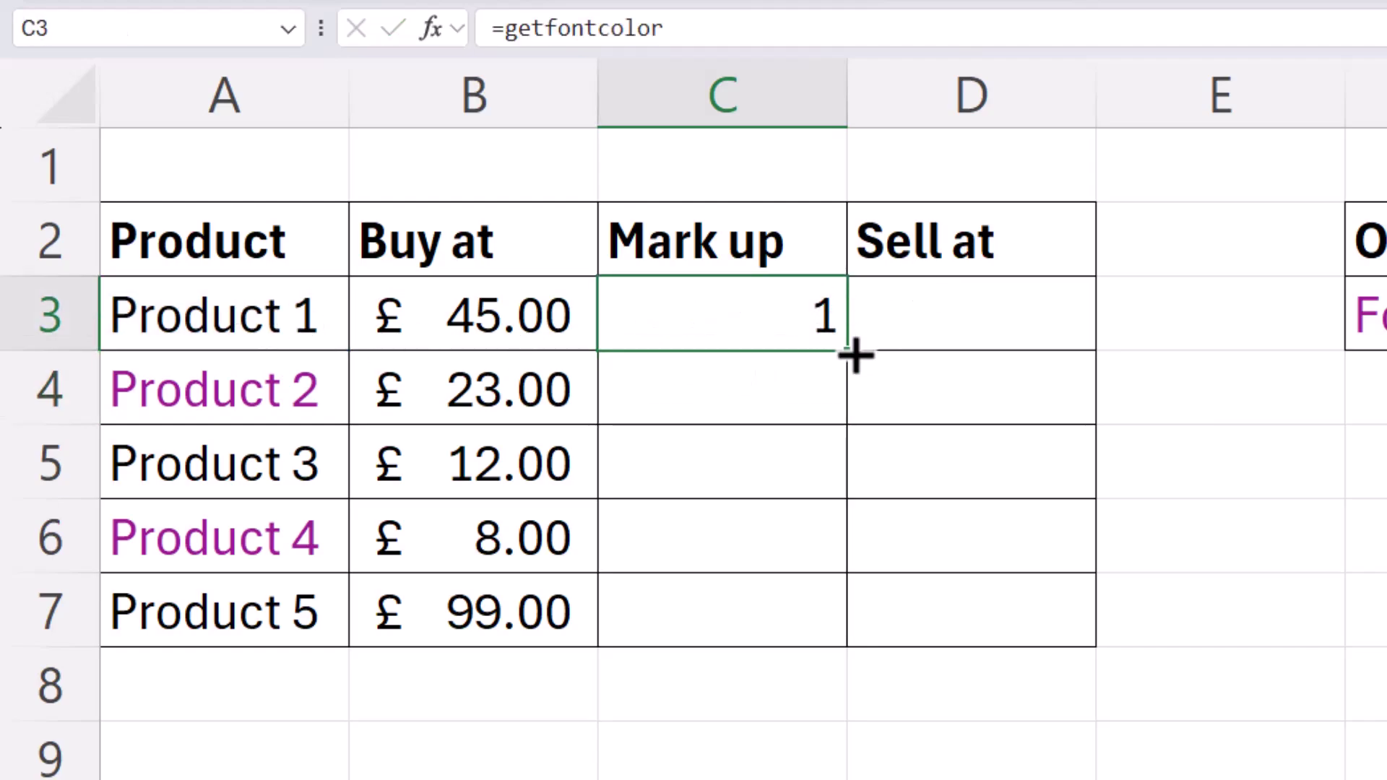
pyautogui.doubleClick(847, 352)
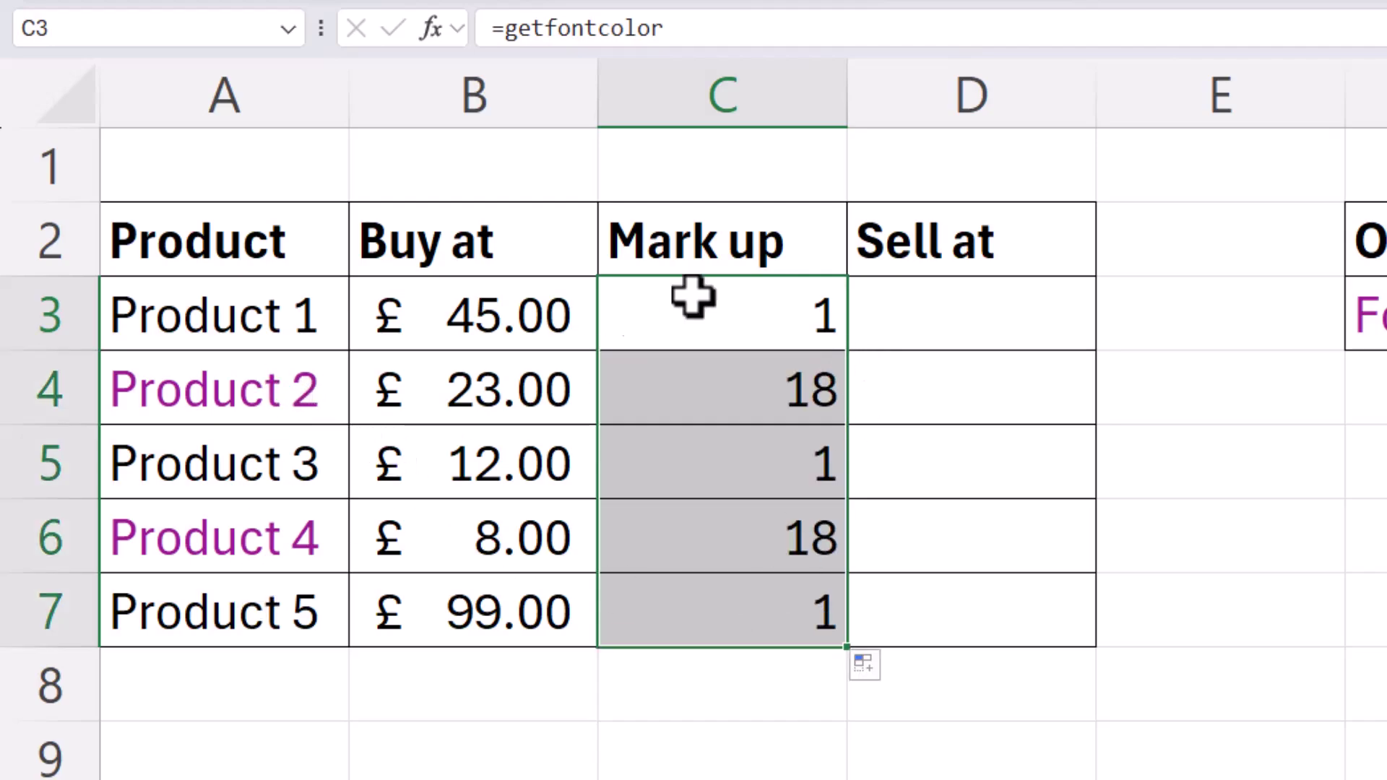
pyautogui.doubleClick(785, 316)
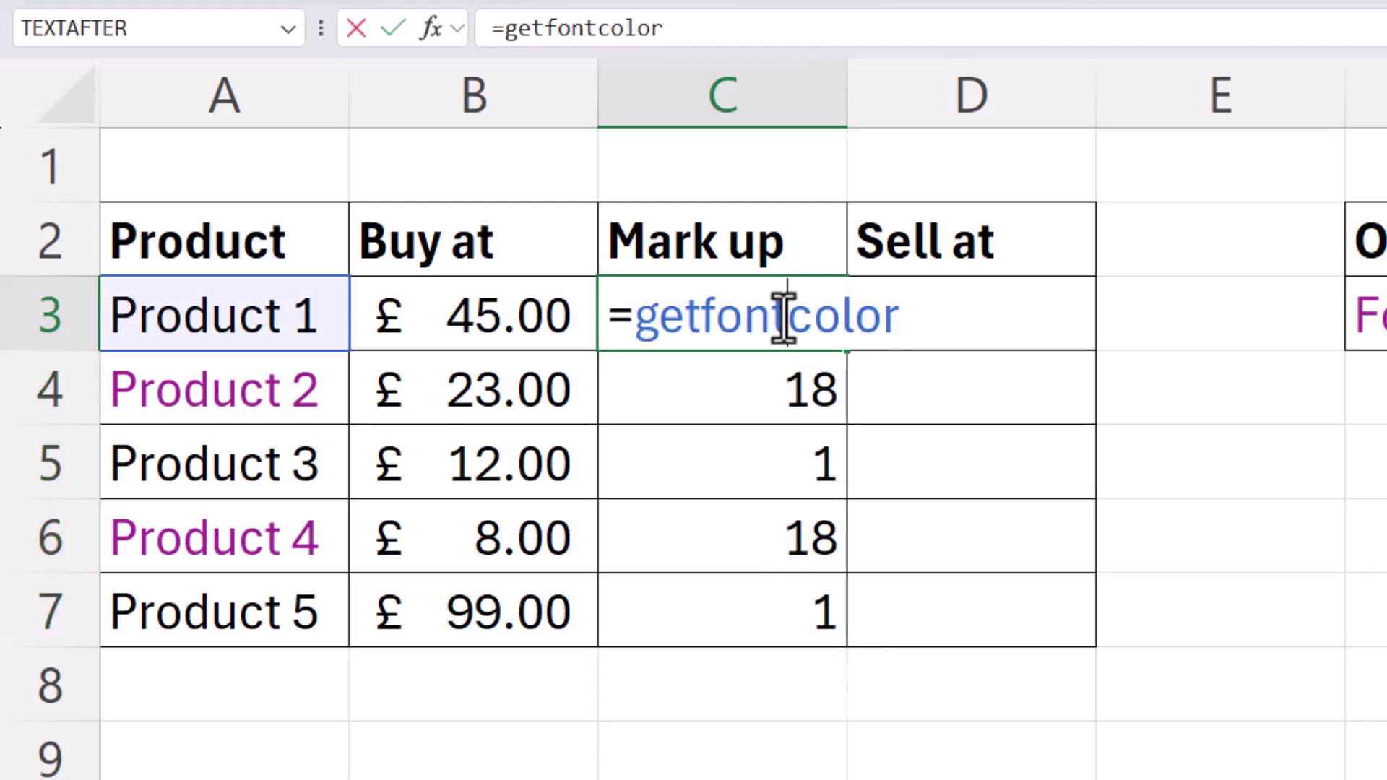
# - Rewrite C3 as =IF(getfontcolor=18,$G$3,0) and fill it down to C7
pyautogui.click(634, 326)
pyautogui.write('IF(')
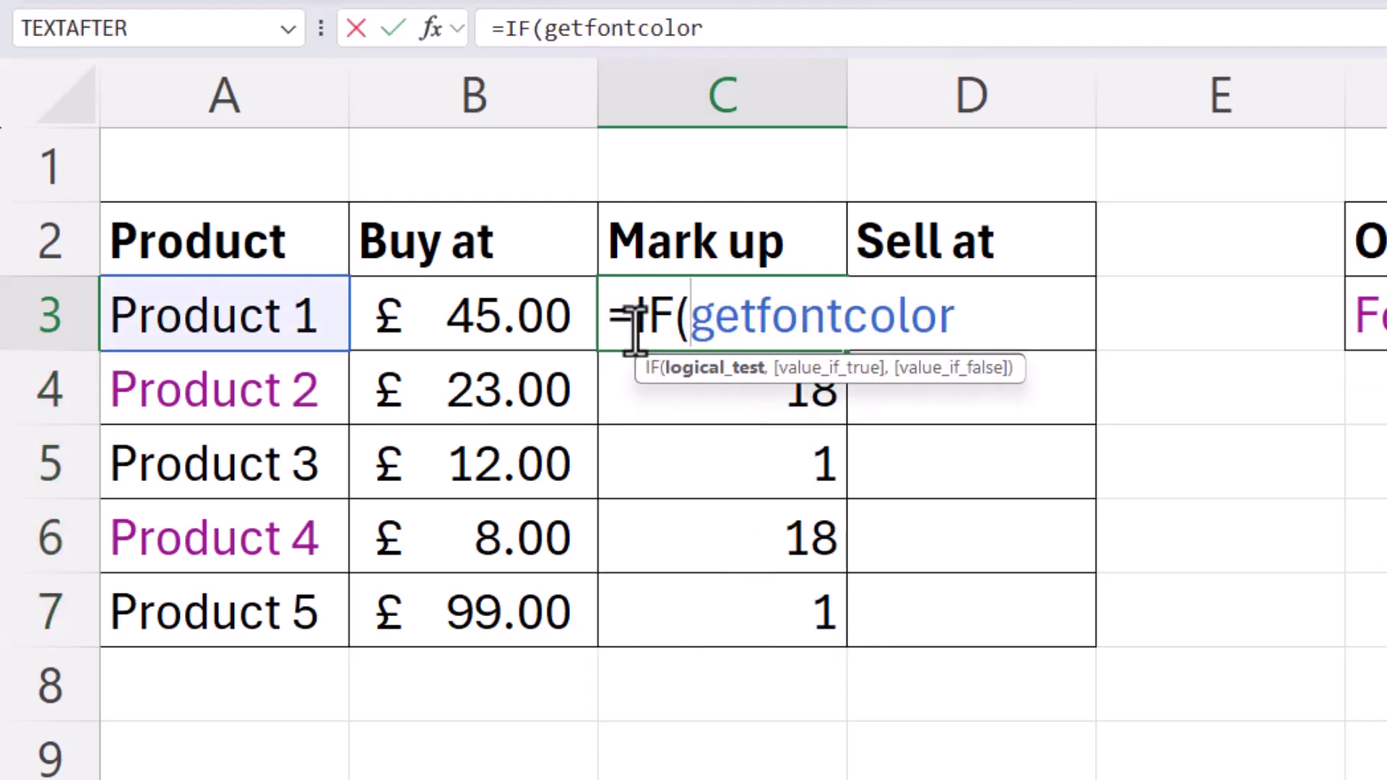
pyautogui.click(992, 325)
pyautogui.write('=18')
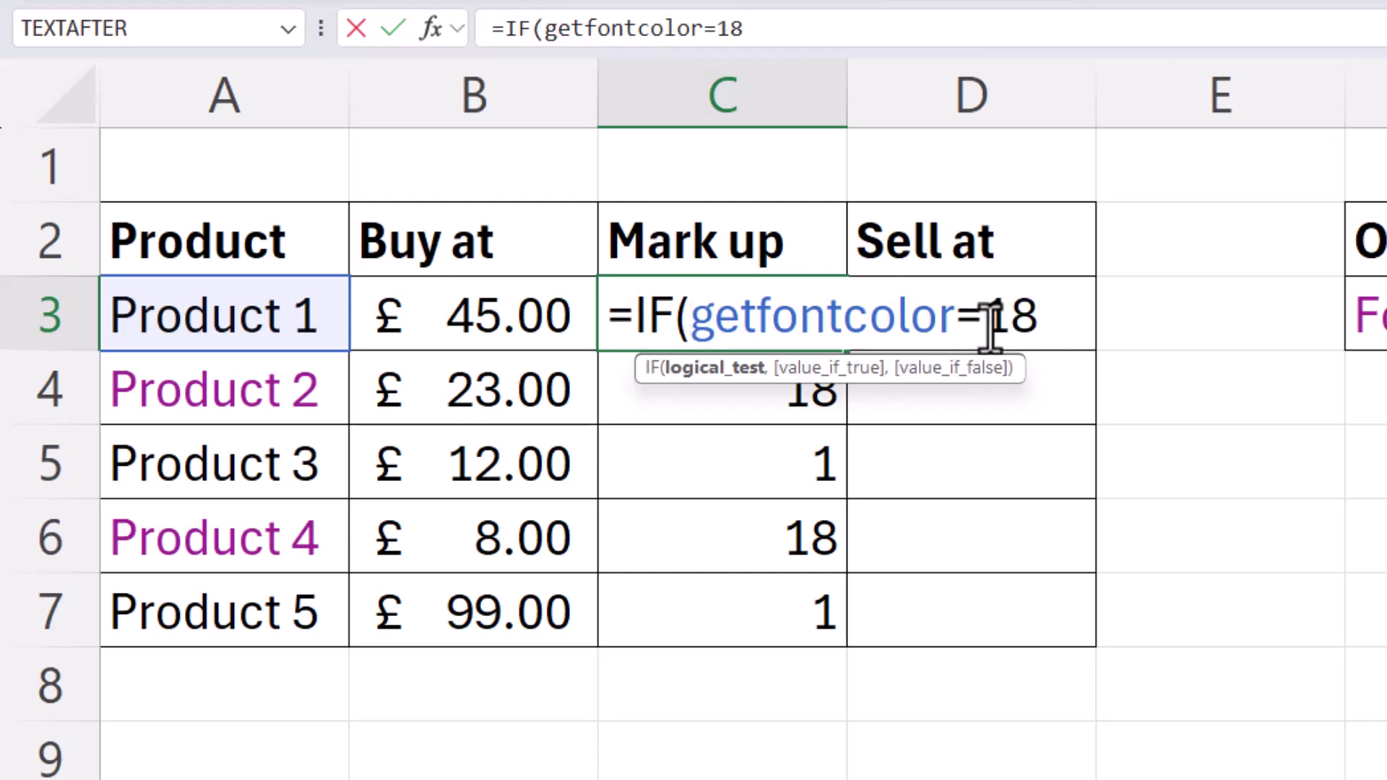
pyautogui.write(',')
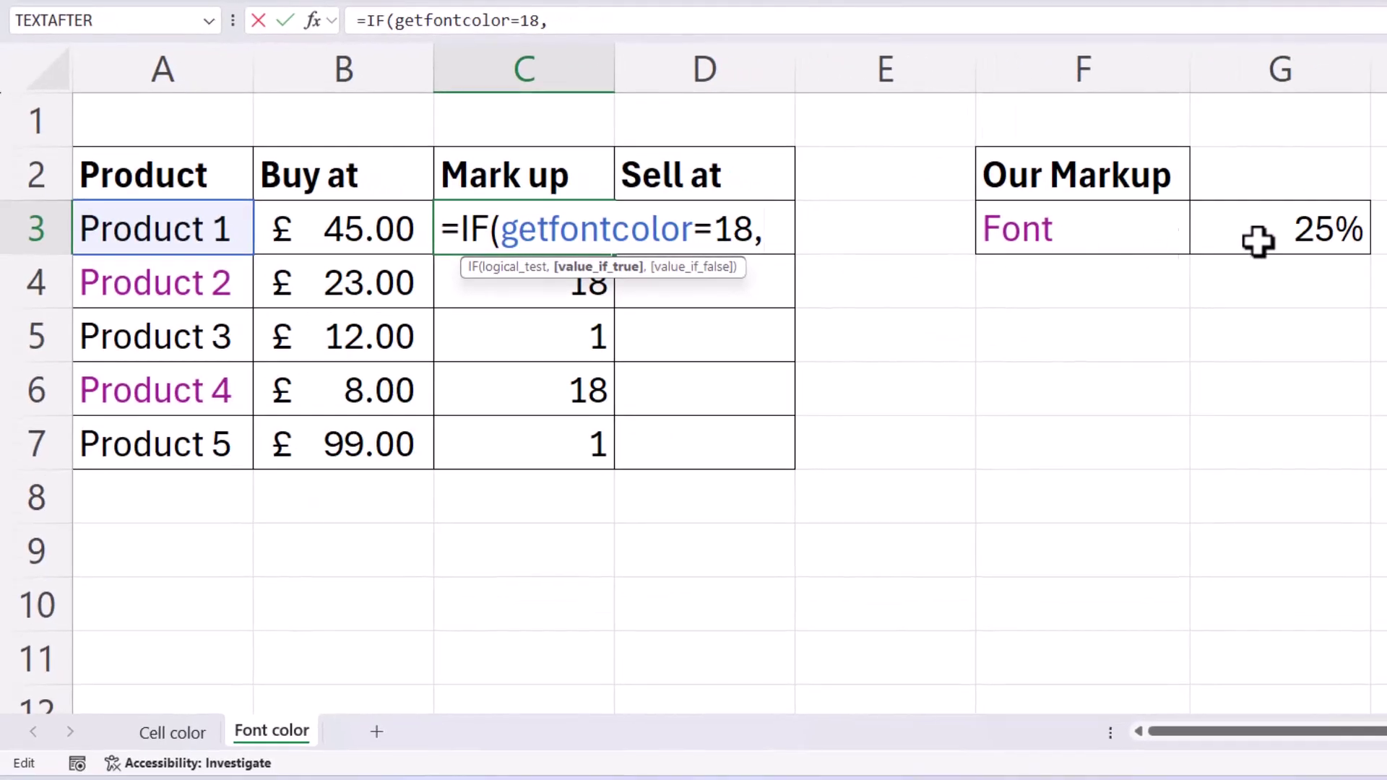
pyautogui.click(1271, 229)
pyautogui.press('F4')
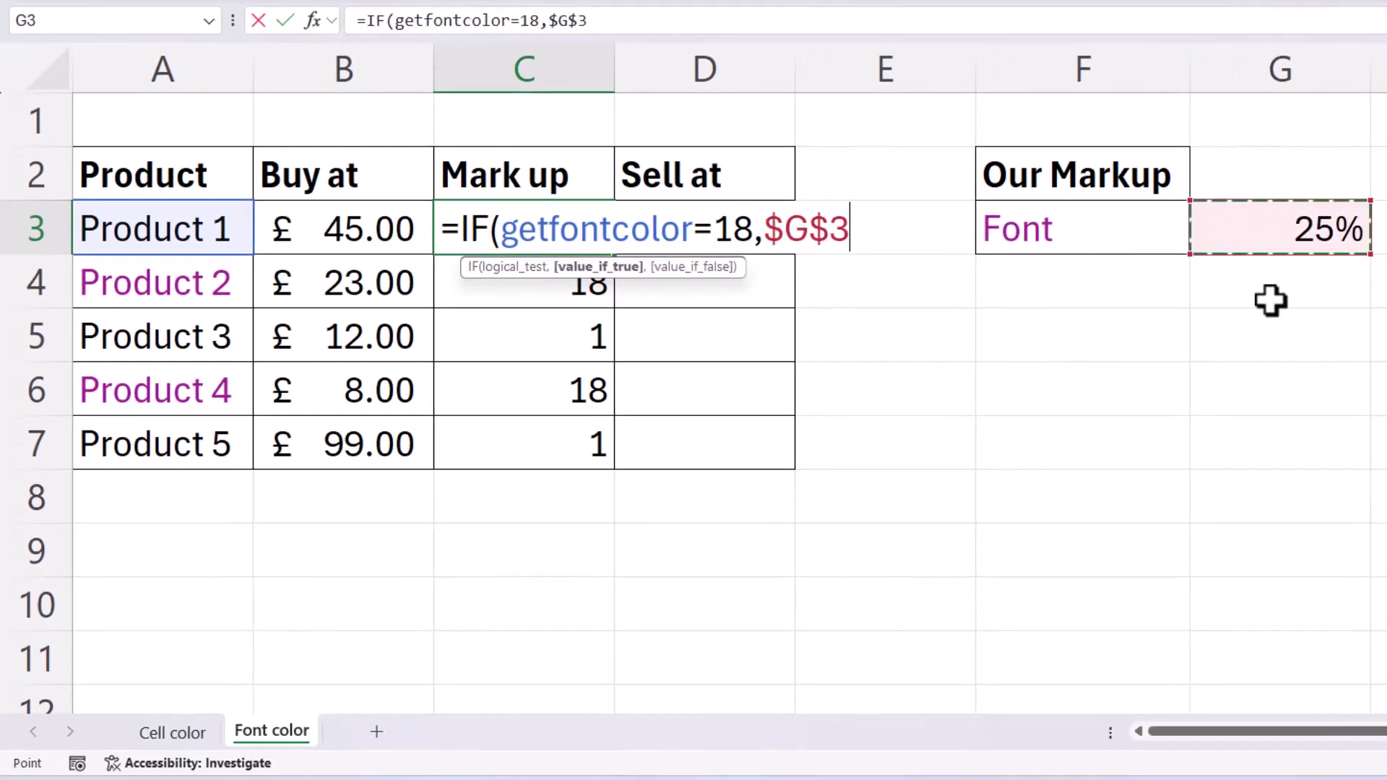
pyautogui.write(',')
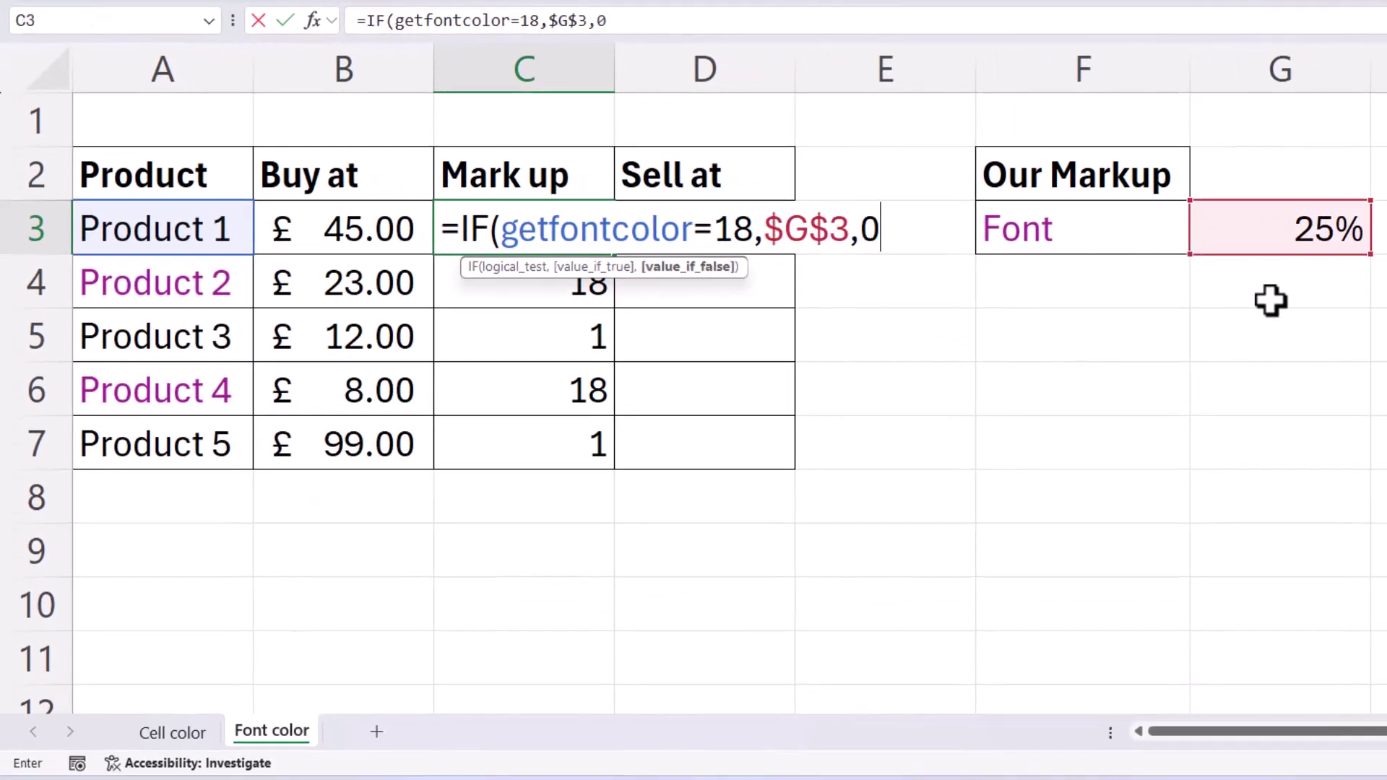
pyautogui.write('0)')
pyautogui.press('Return')
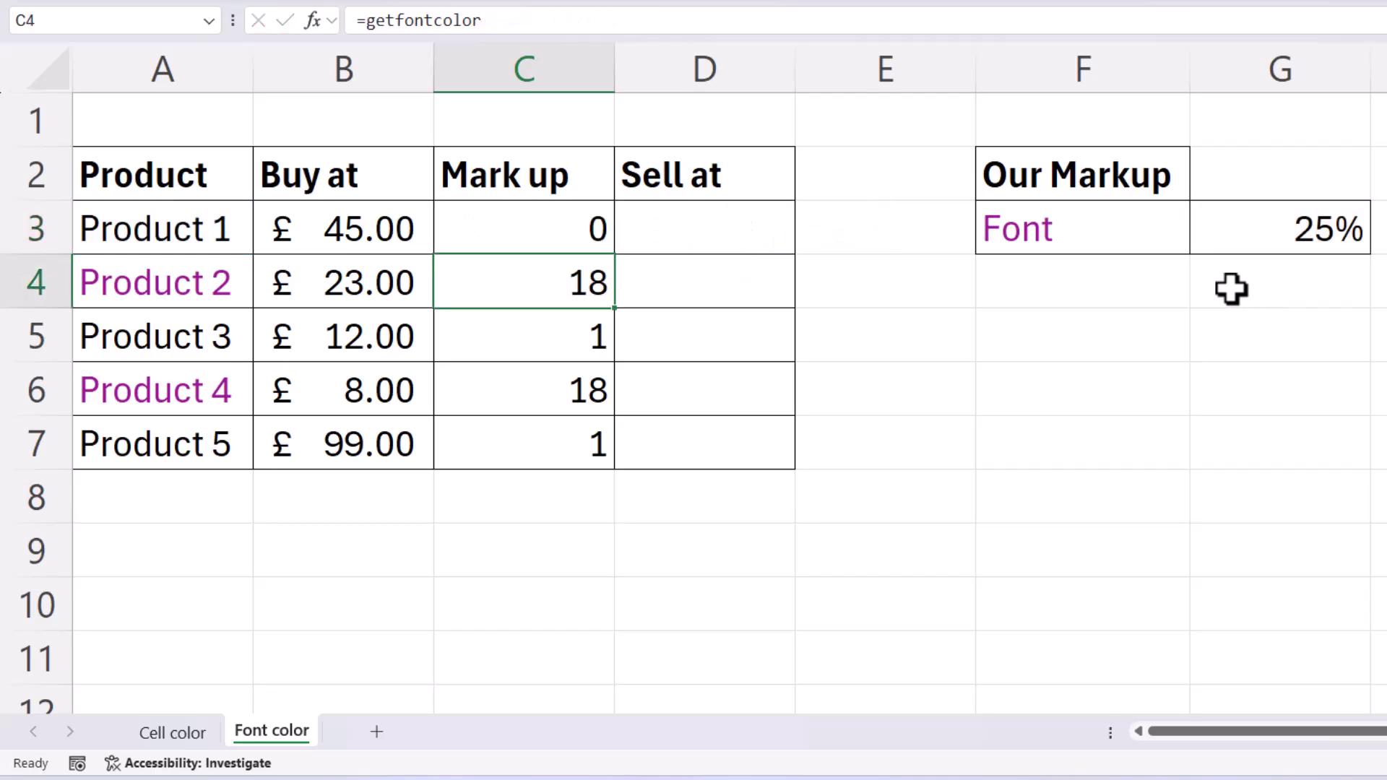
pyautogui.click(589, 228)
pyautogui.doubleClick(615, 254)
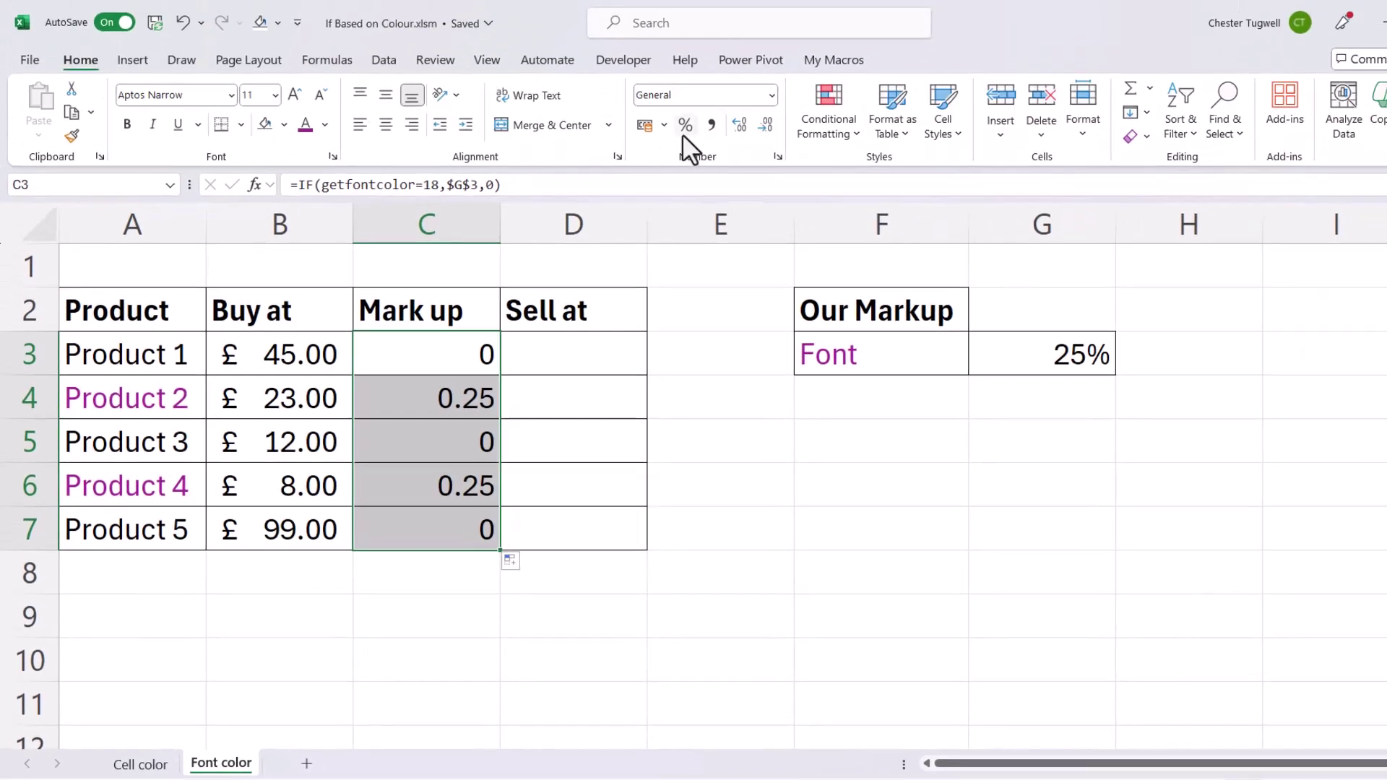
# - Format the mark-ups as percentages and fill D3:D7 with =B3*(1+C3), giving £45.00 to £99.00
pyautogui.click(685, 126)
pyautogui.click(612, 345)
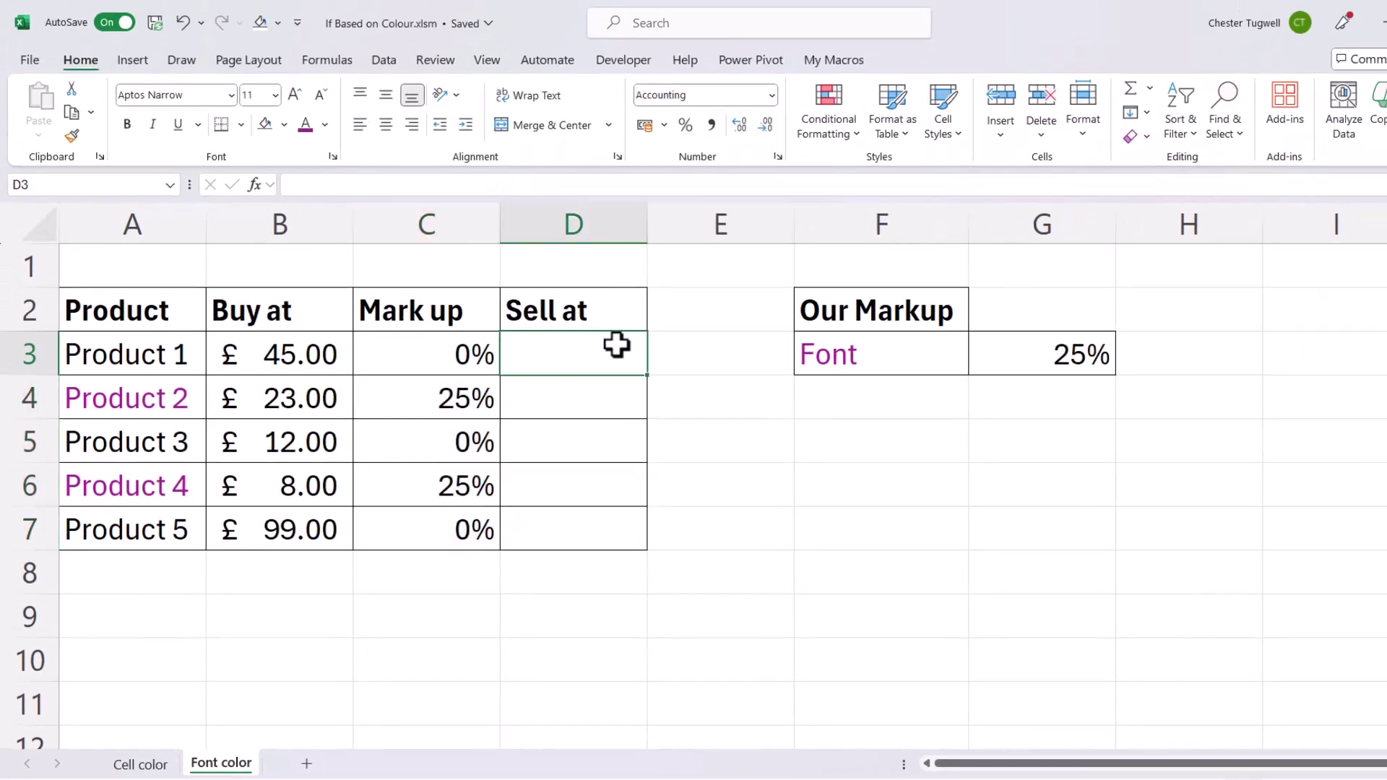
pyautogui.write('=')
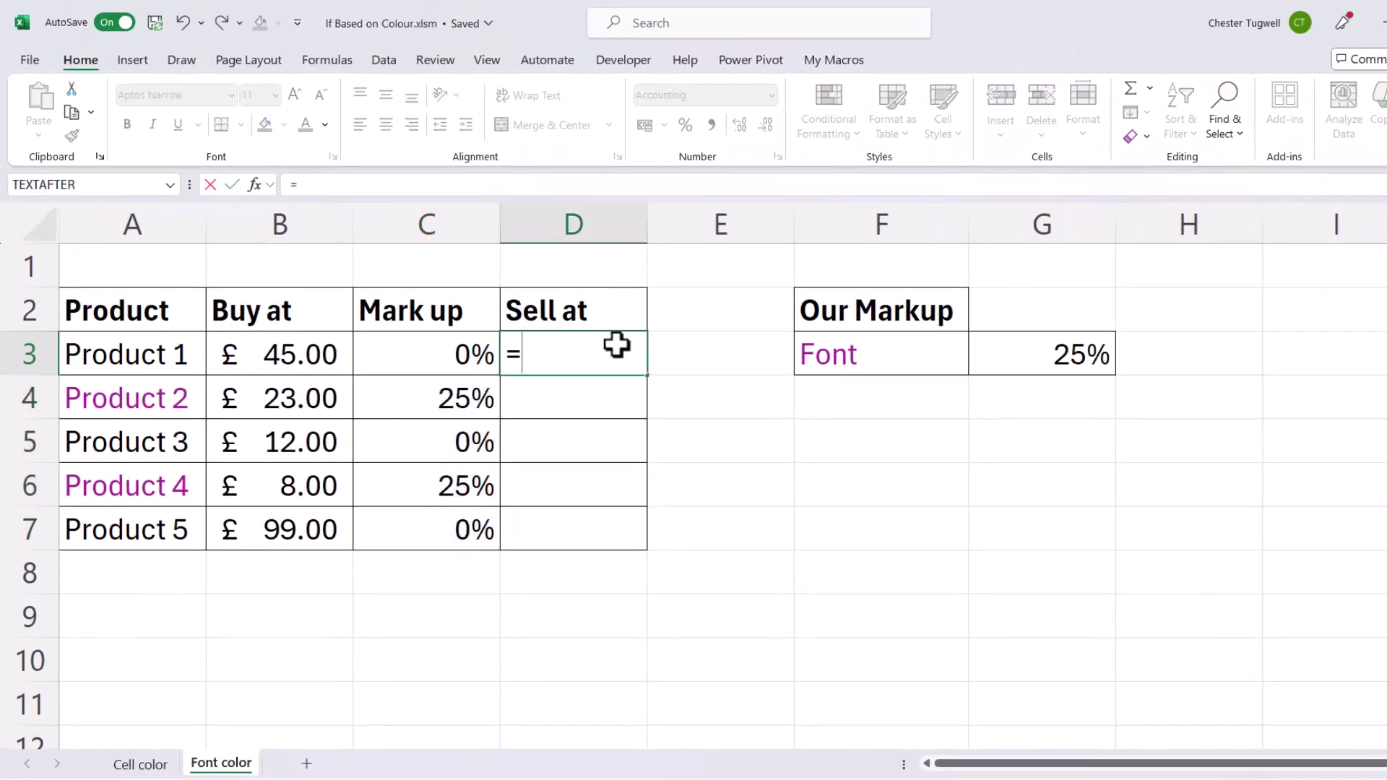
pyautogui.click(287, 352)
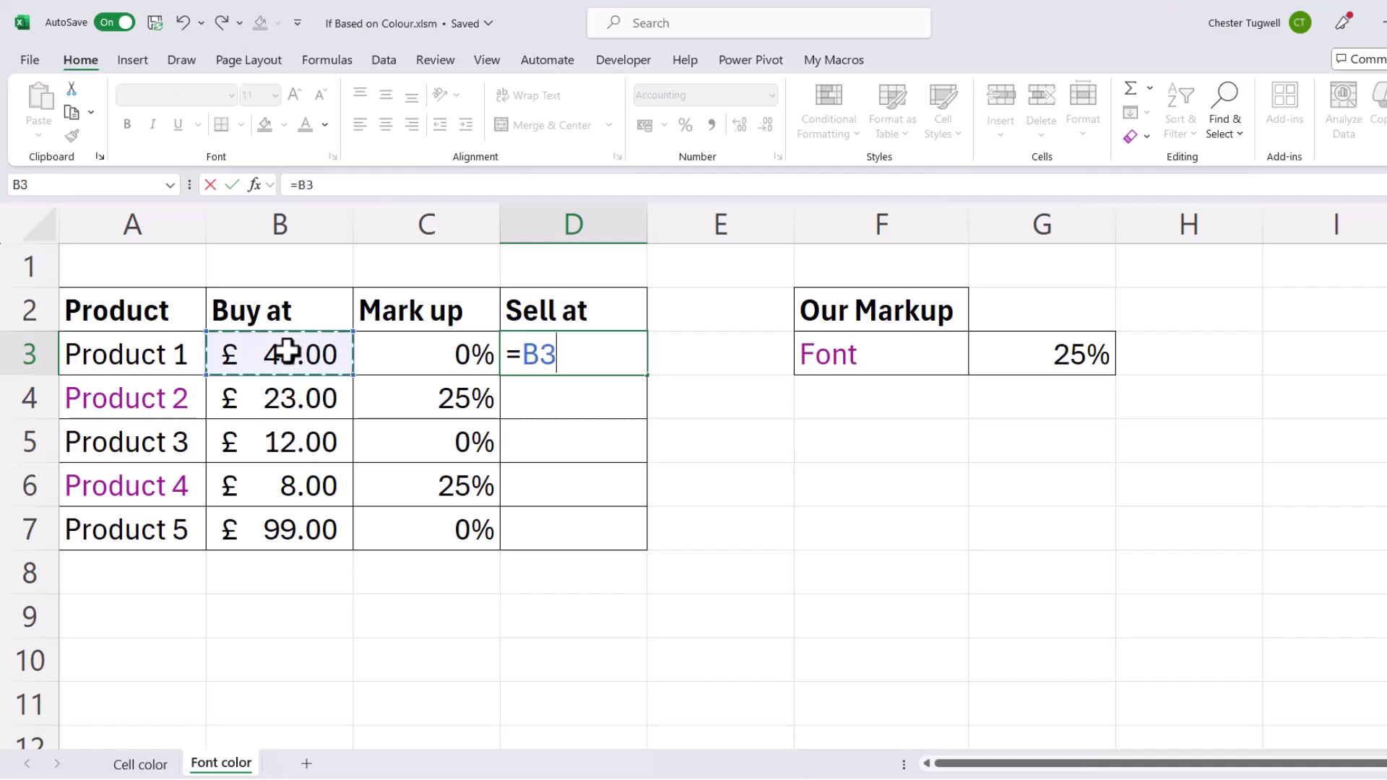
pyautogui.write('*')
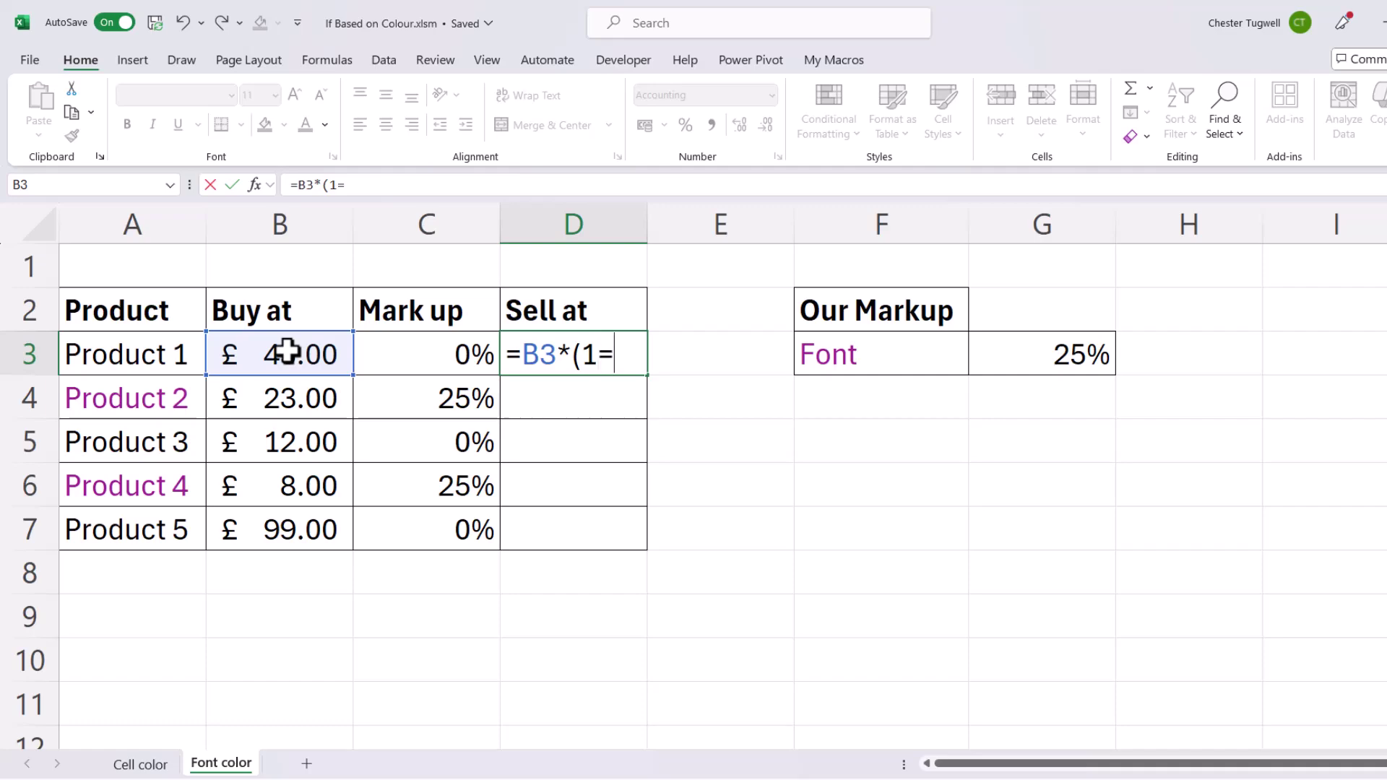
pyautogui.click(480, 348)
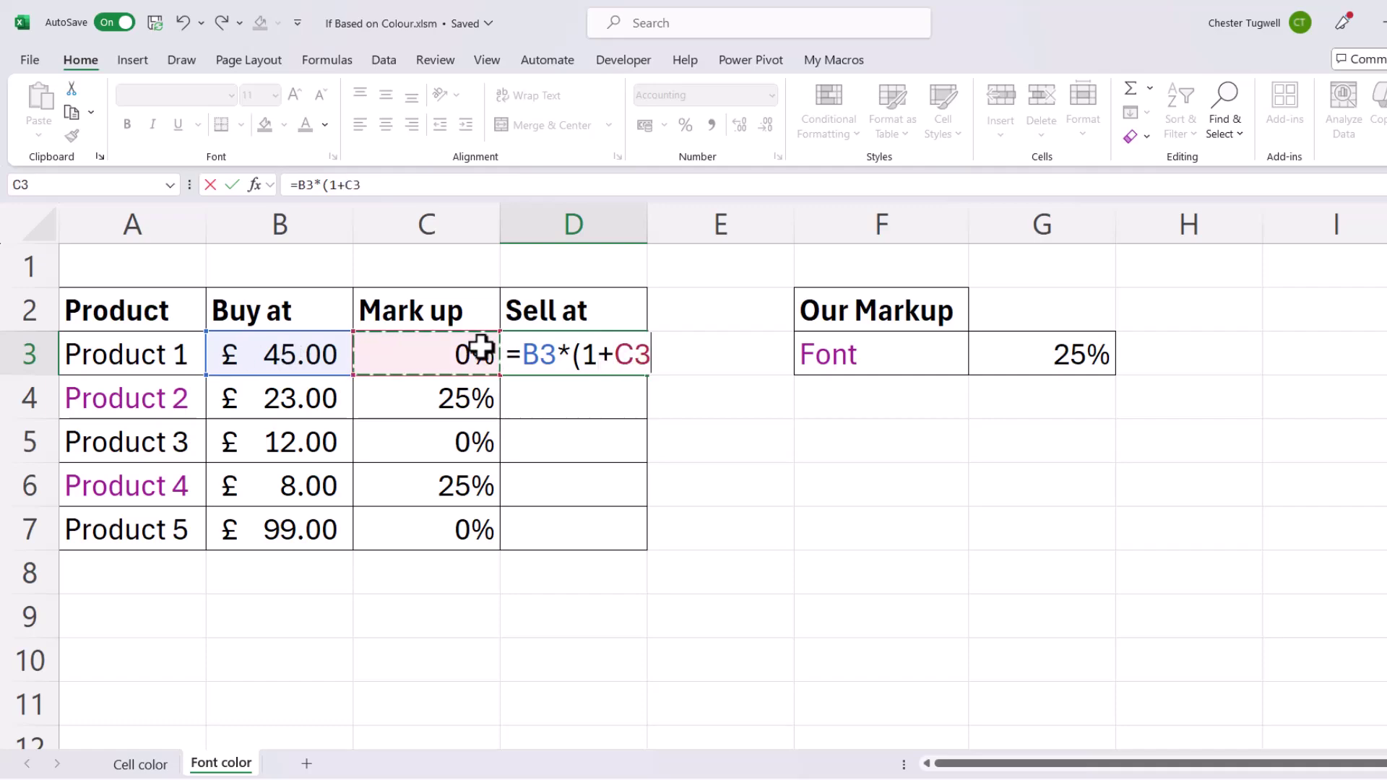
pyautogui.write(')')
pyautogui.press('Return')
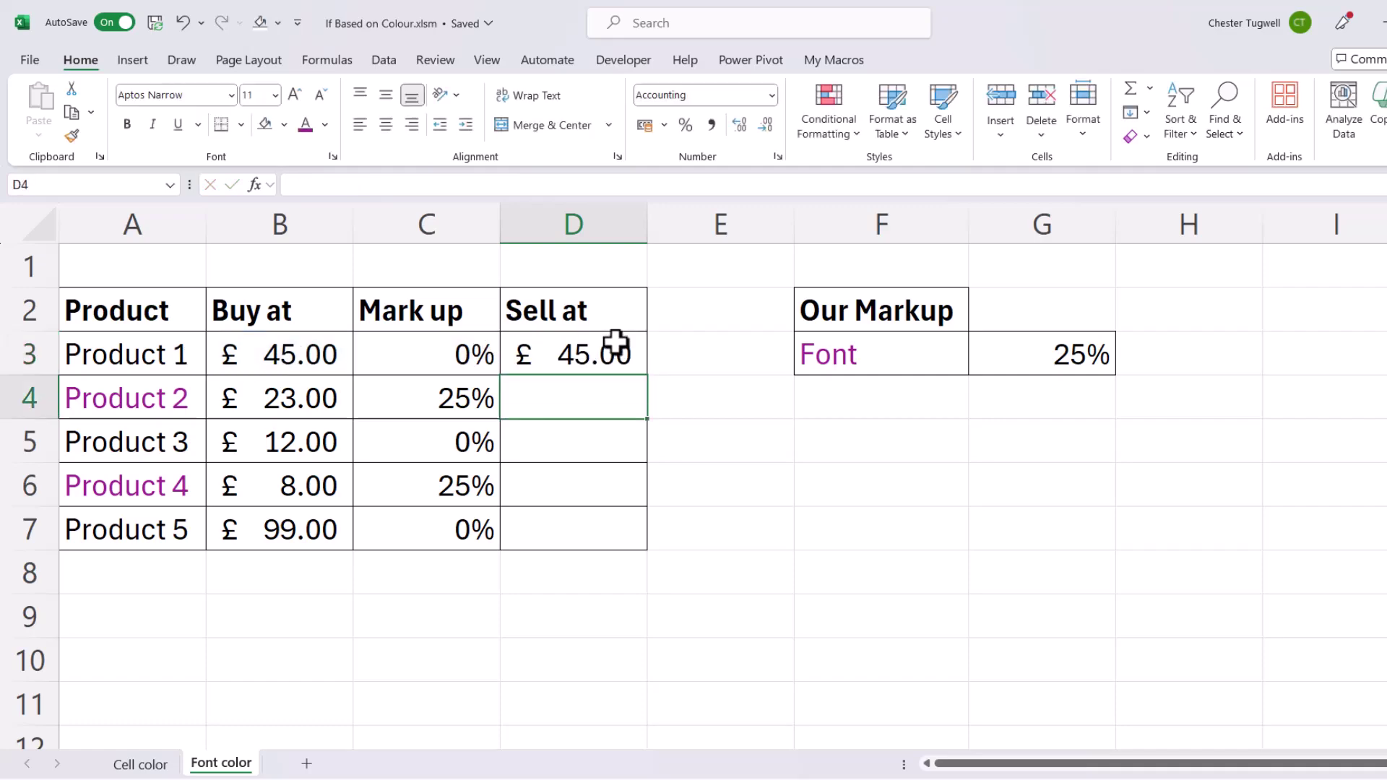
pyautogui.click(619, 350)
pyautogui.doubleClick(645, 369)
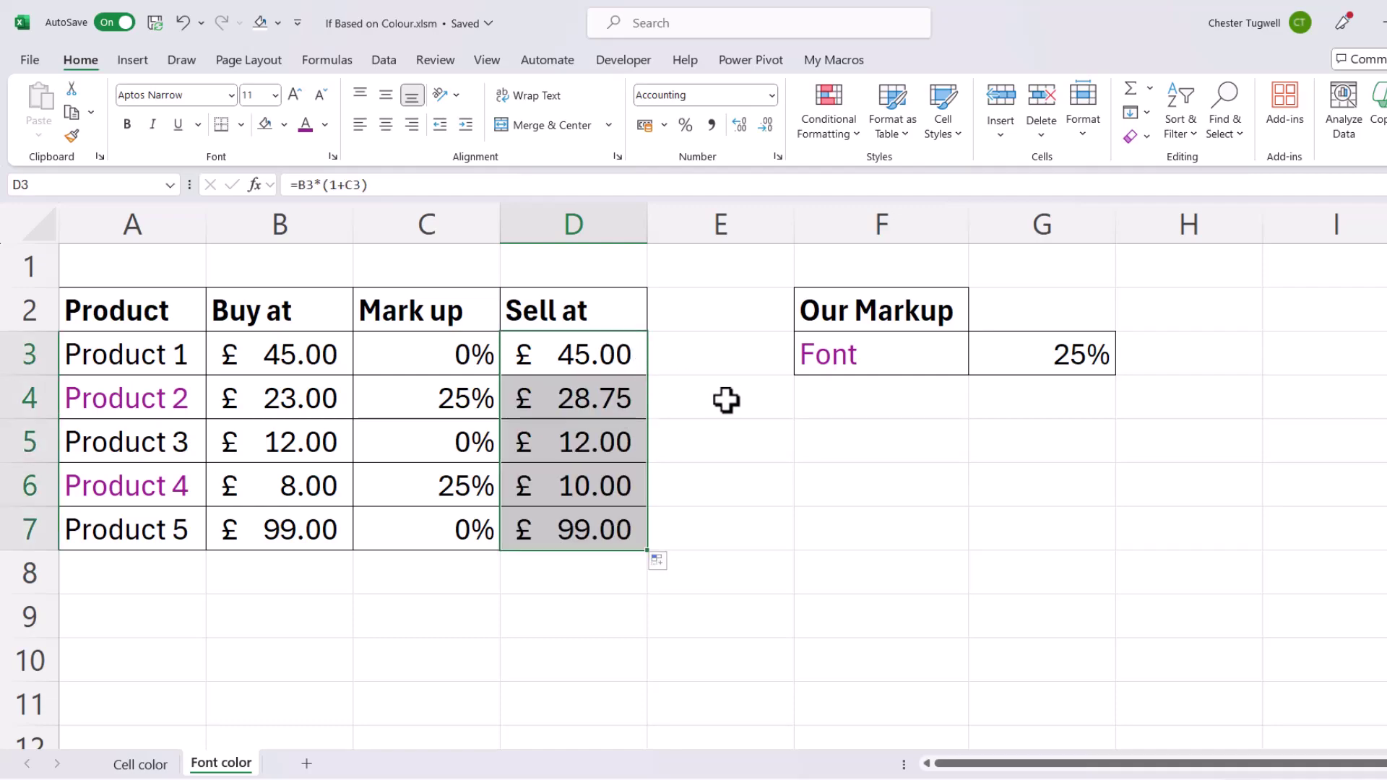
# - On the Cell color sheet, fill Product 3's cell A5 orange
pyautogui.click(148, 765)
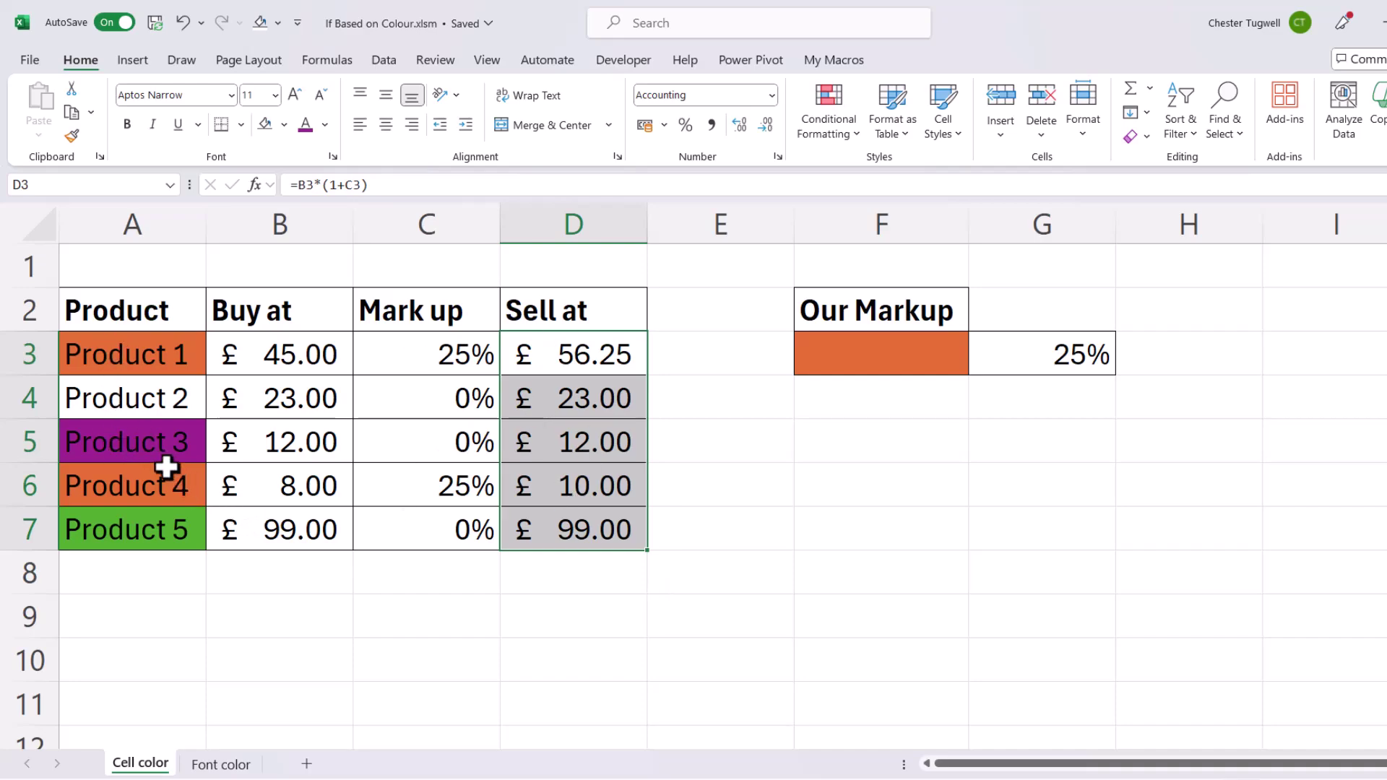
pyautogui.click(128, 443)
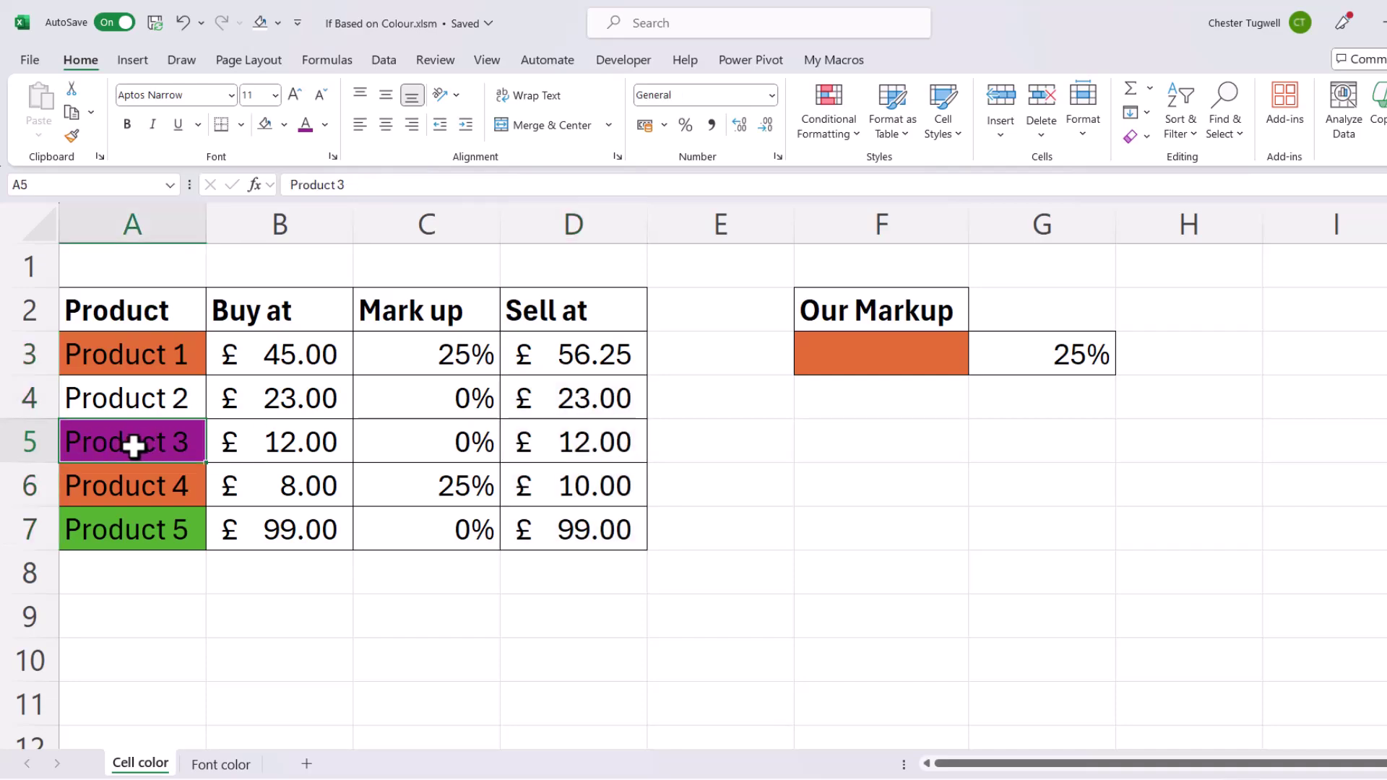
pyautogui.click(285, 127)
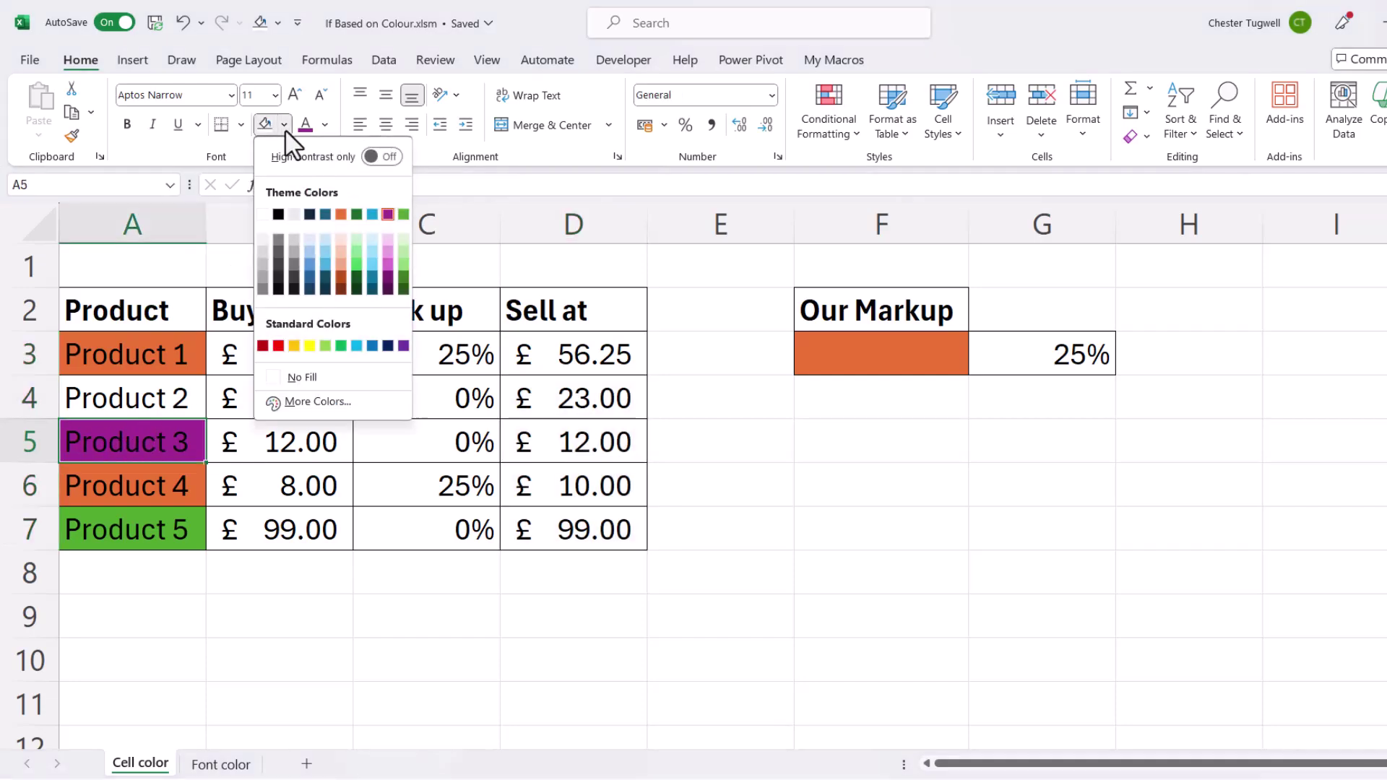
pyautogui.click(343, 225)
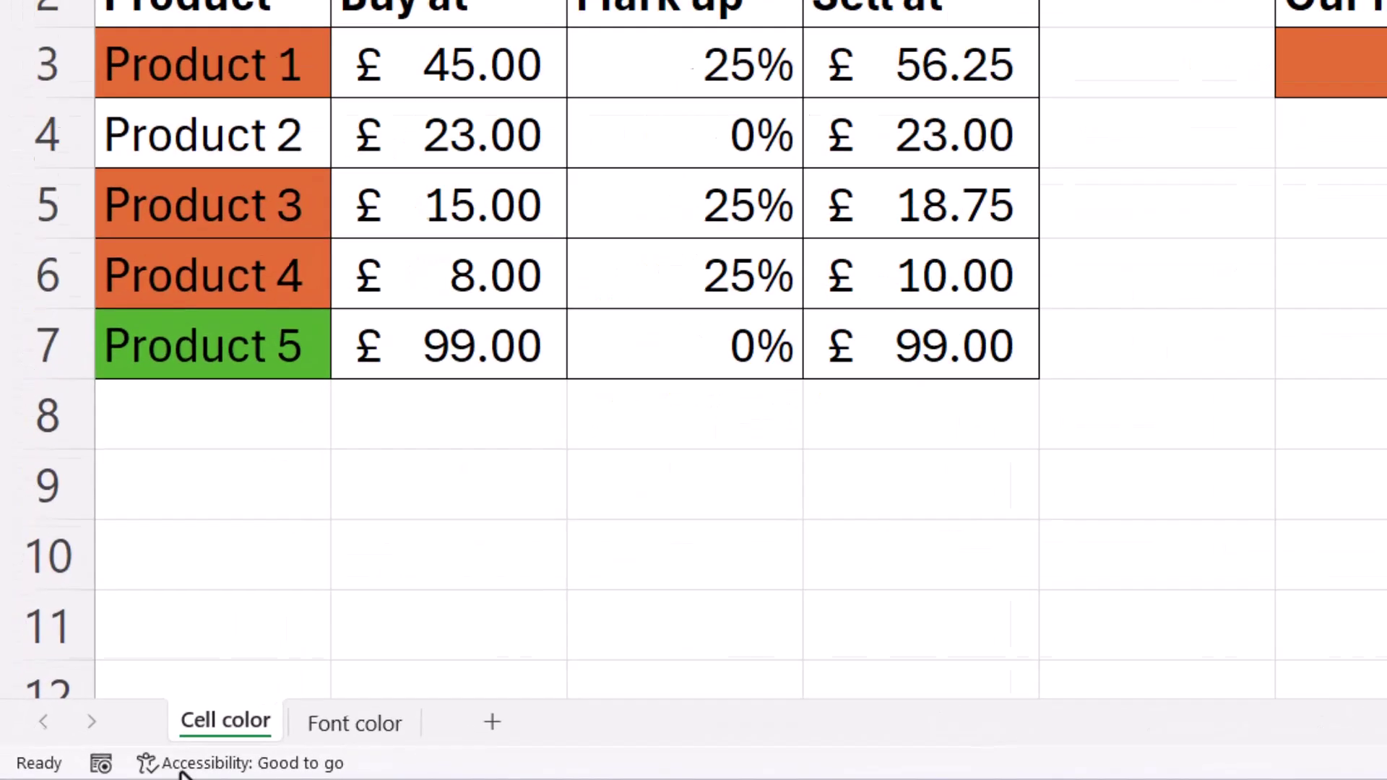
# - Paste a Worksheet_SelectionChange procedure calling Application.CalculateFull into the Cell color sheet's code module
pyautogui.rightClick(242, 715)
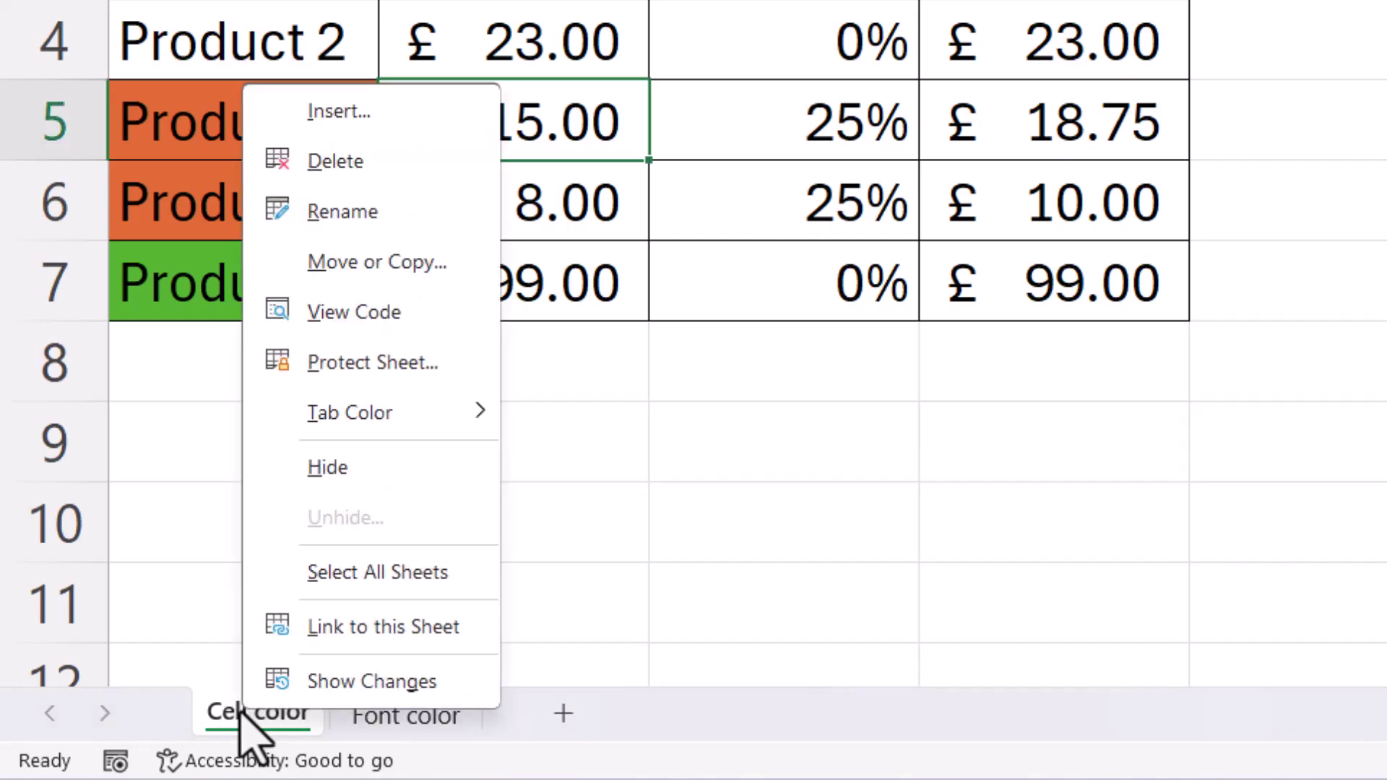
pyautogui.click(369, 315)
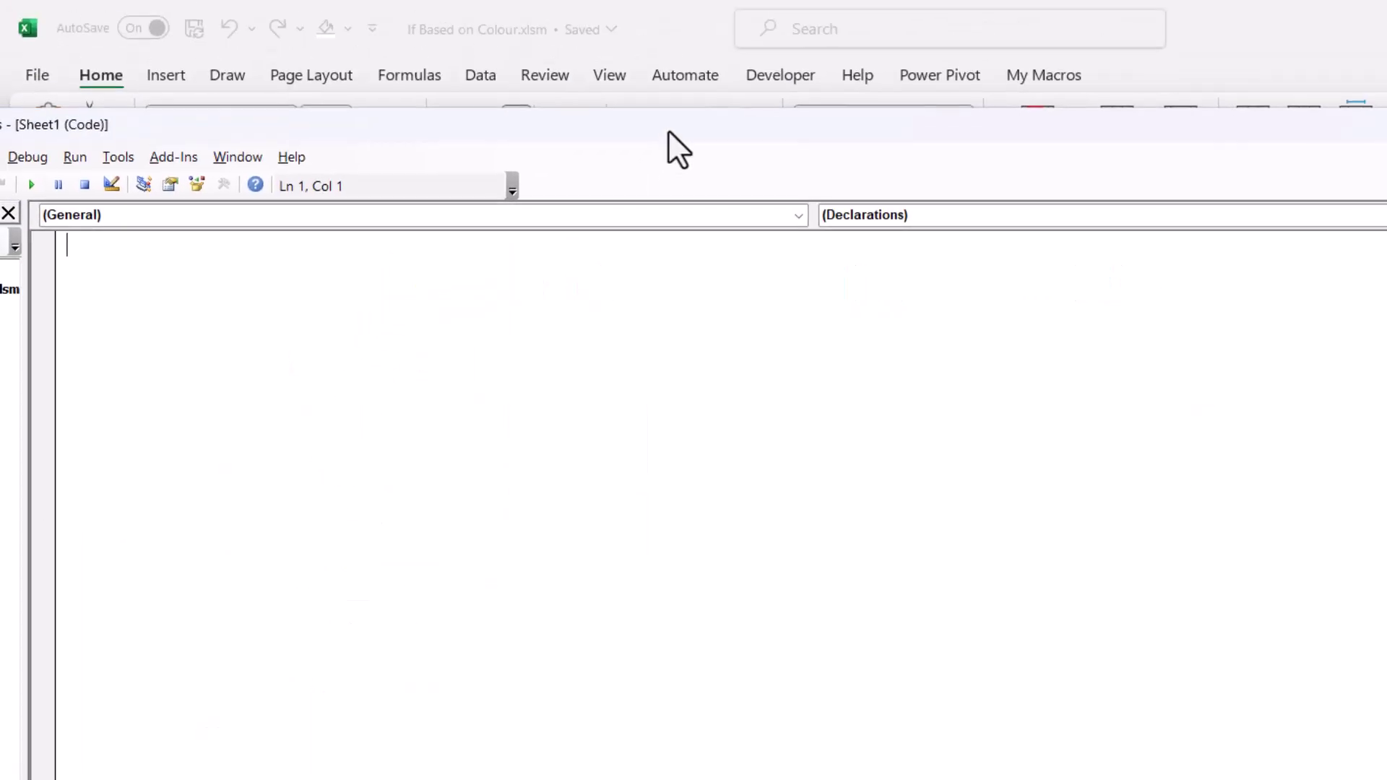
pyautogui.moveTo(669, 130); pyautogui.dragTo(1165, 127)
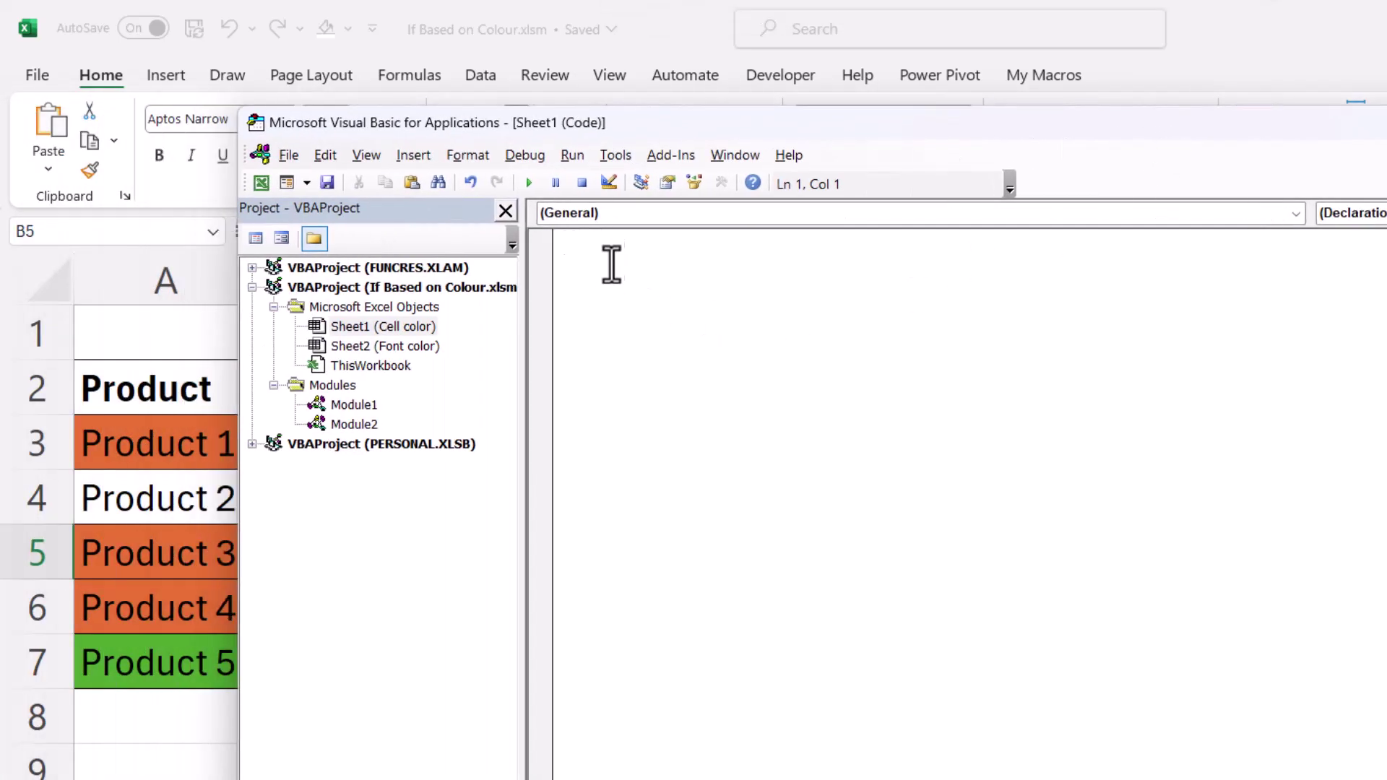
pyautogui.write('Private Sub Worksheet_SelectionChange(ByVal Target As Range) Application.CalculateFull End Sub')
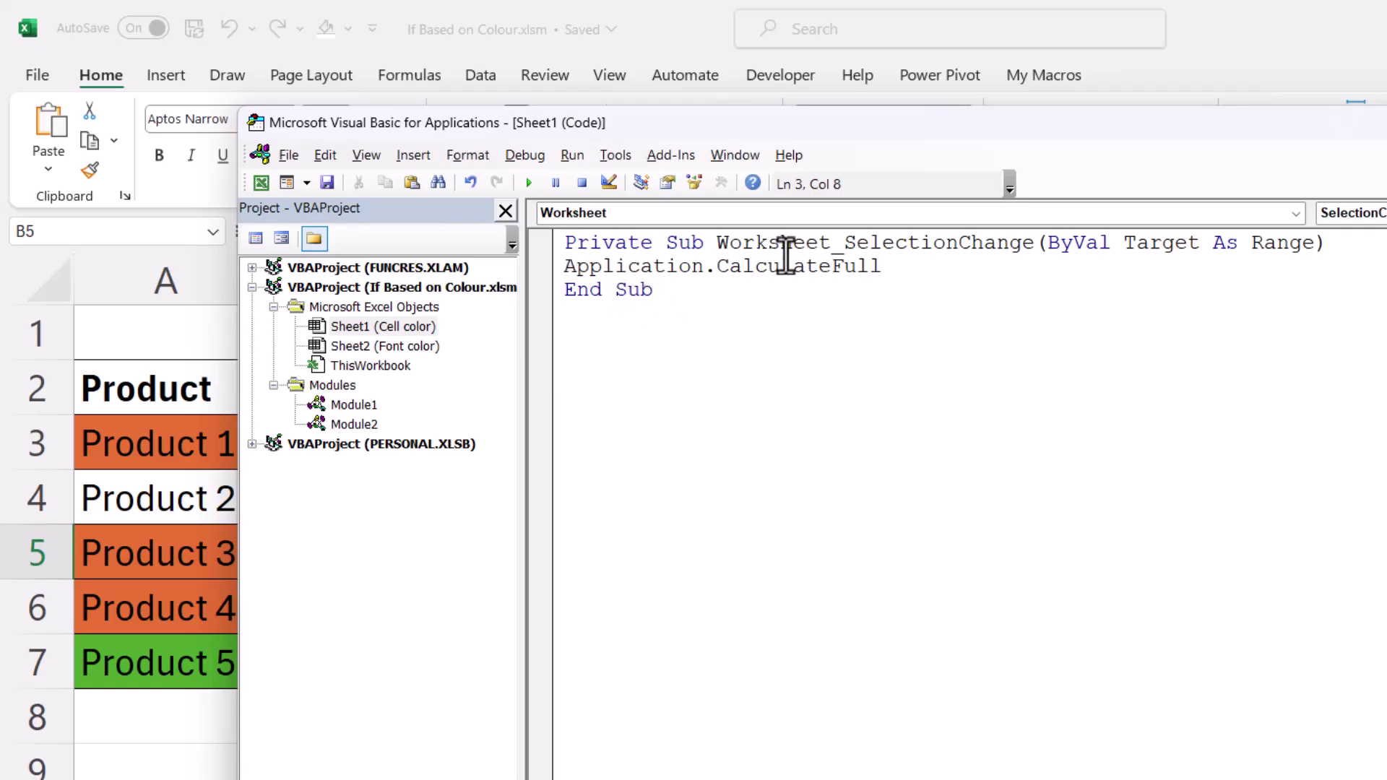
pyautogui.moveTo(1161, 108); pyautogui.dragTo(908, 136)
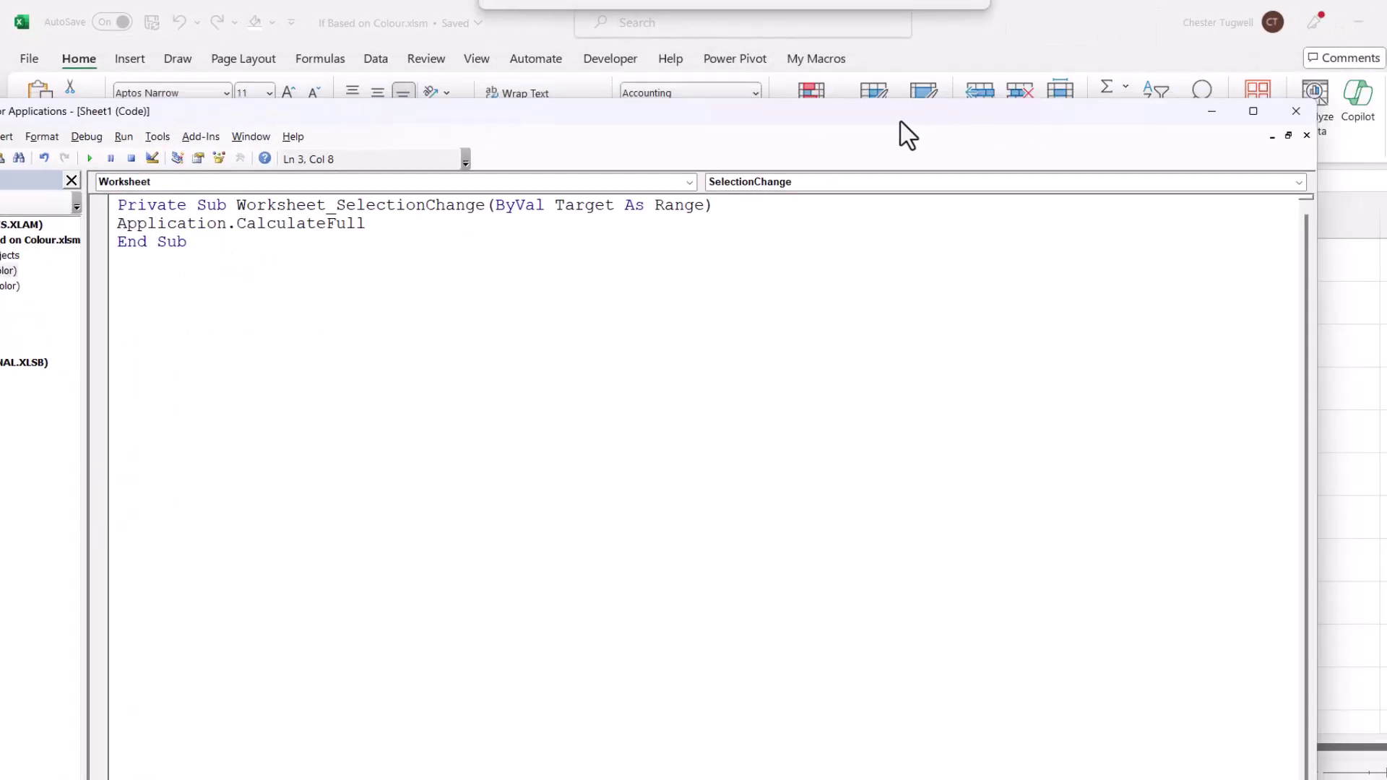
# - Fill Product 2's cell A4 orange and reselect cells so it recalculates to 25% markup and £28.75
pyautogui.click(1294, 112)
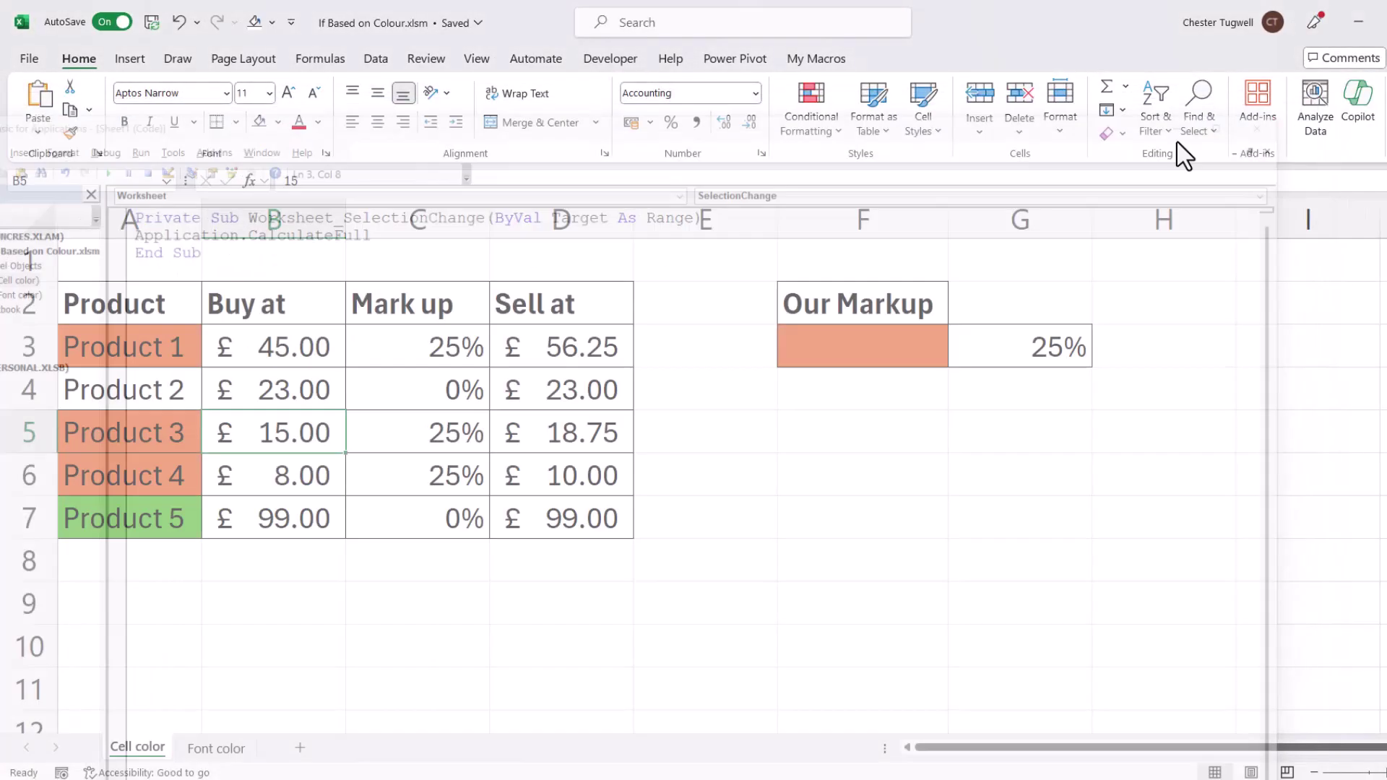
pyautogui.click(108, 390)
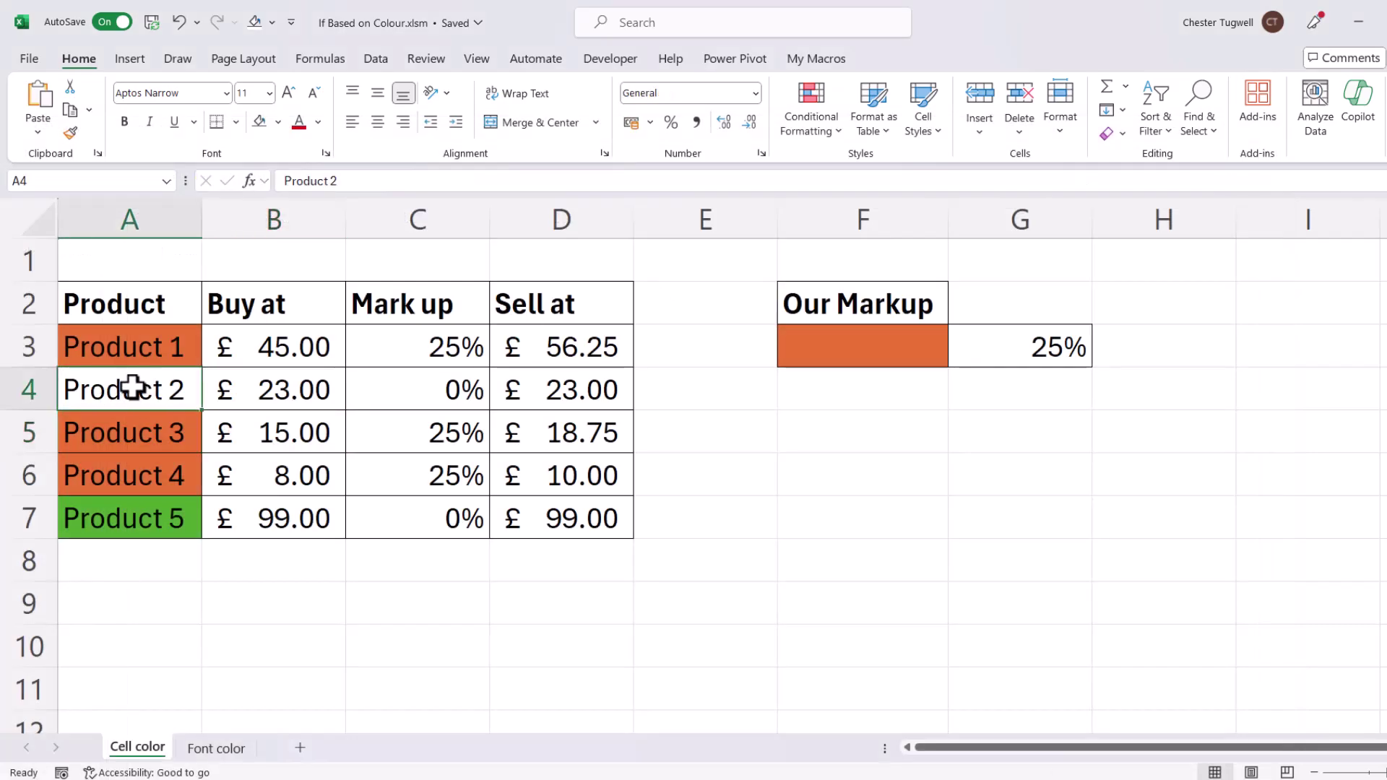
pyautogui.click(280, 121)
pyautogui.click(324, 205)
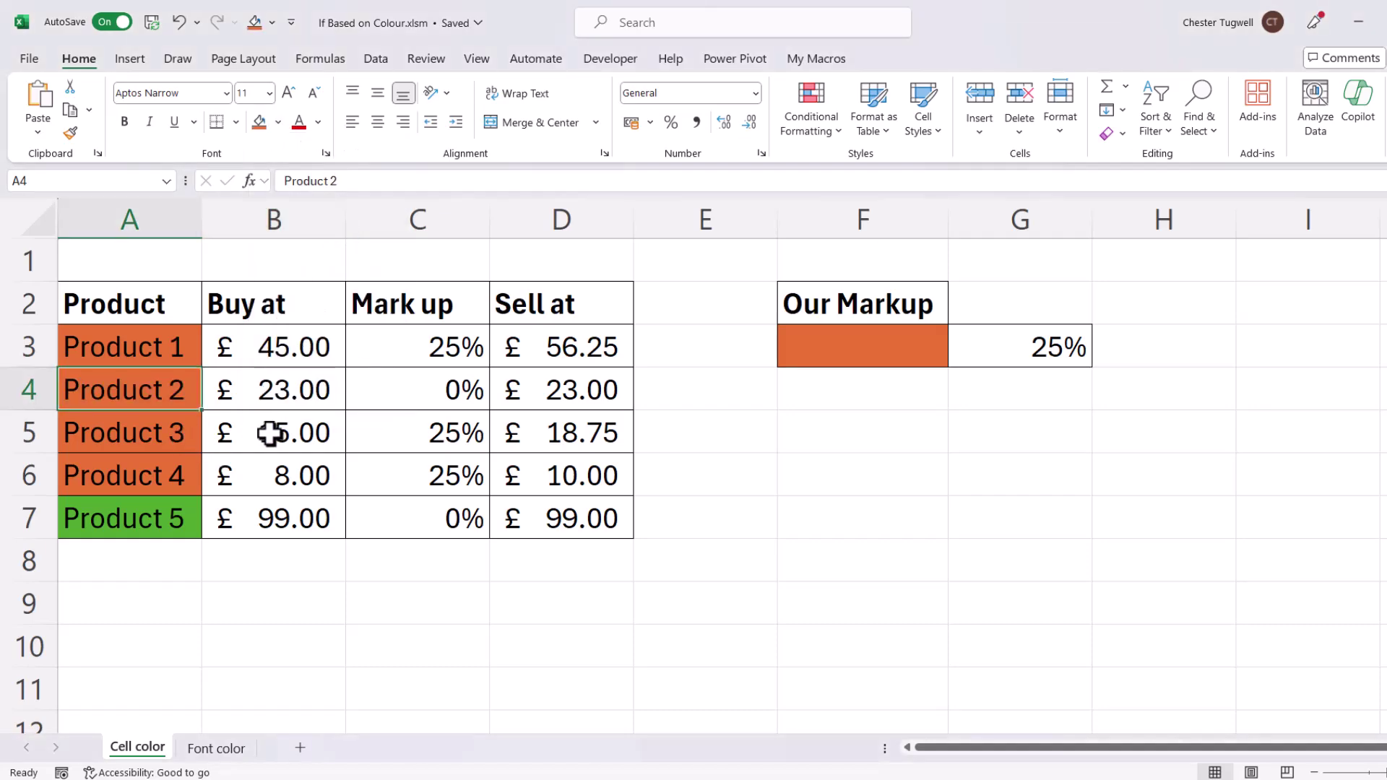
pyautogui.click(149, 433)
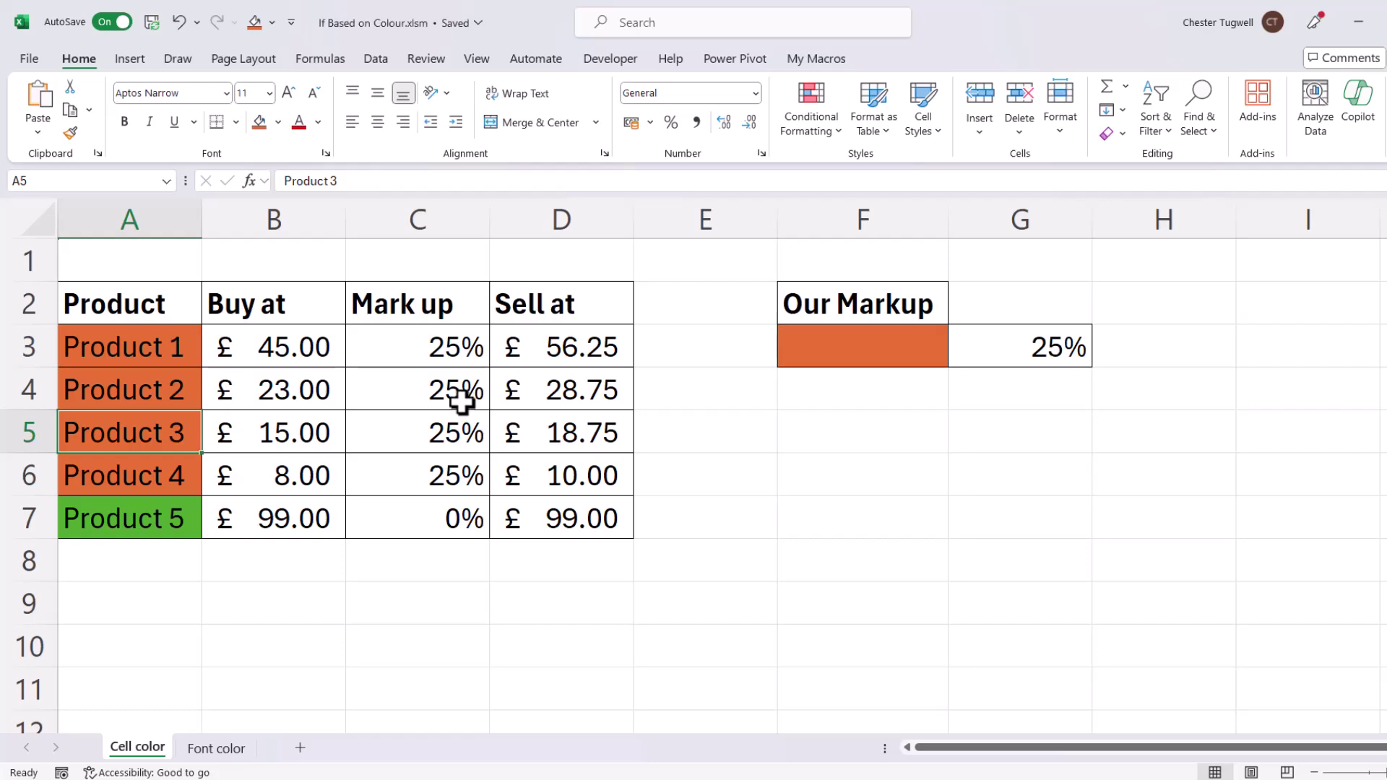
pyautogui.press('Down')
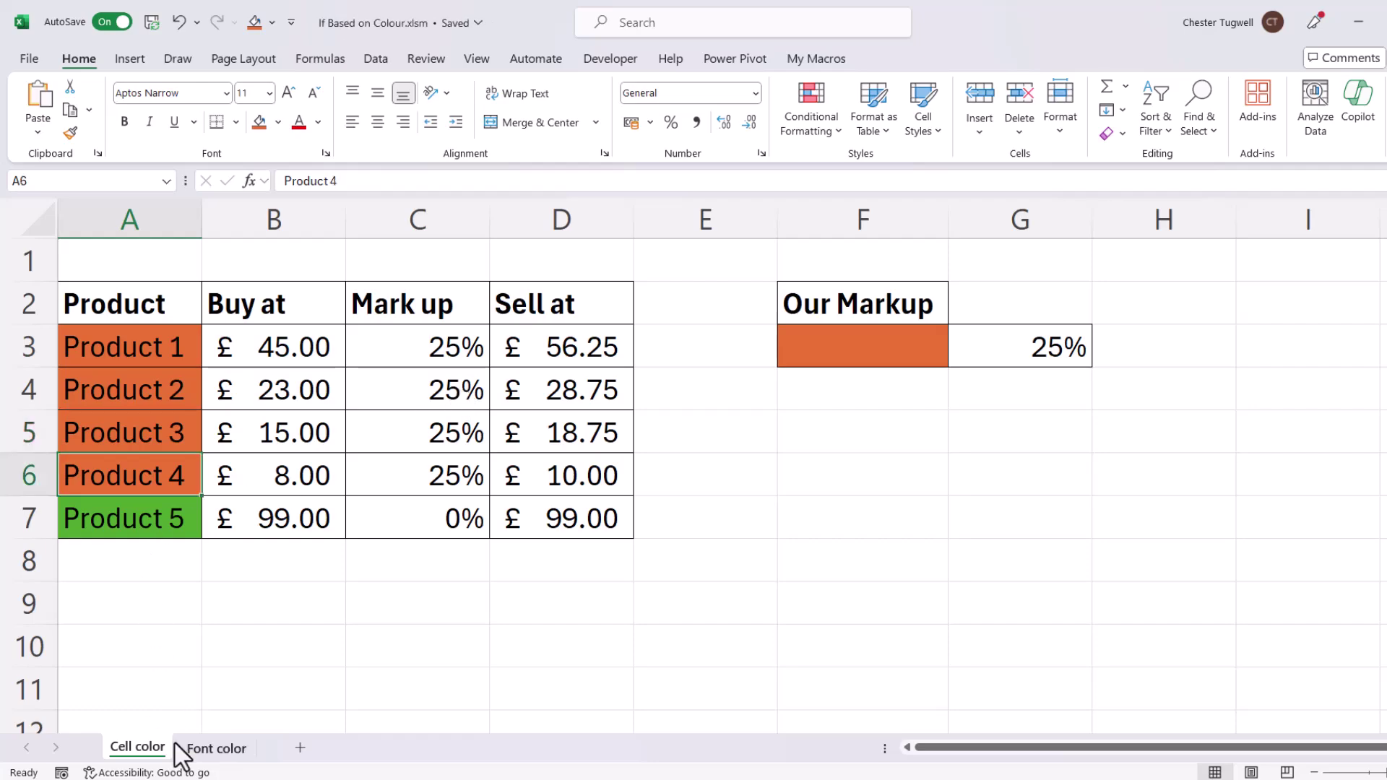
pyautogui.click(216, 748)
# - Paste the Worksheet_SelectionChange procedure with Application.CalculateFull into the Font color sheet's code module
pyautogui.rightClick(214, 752)
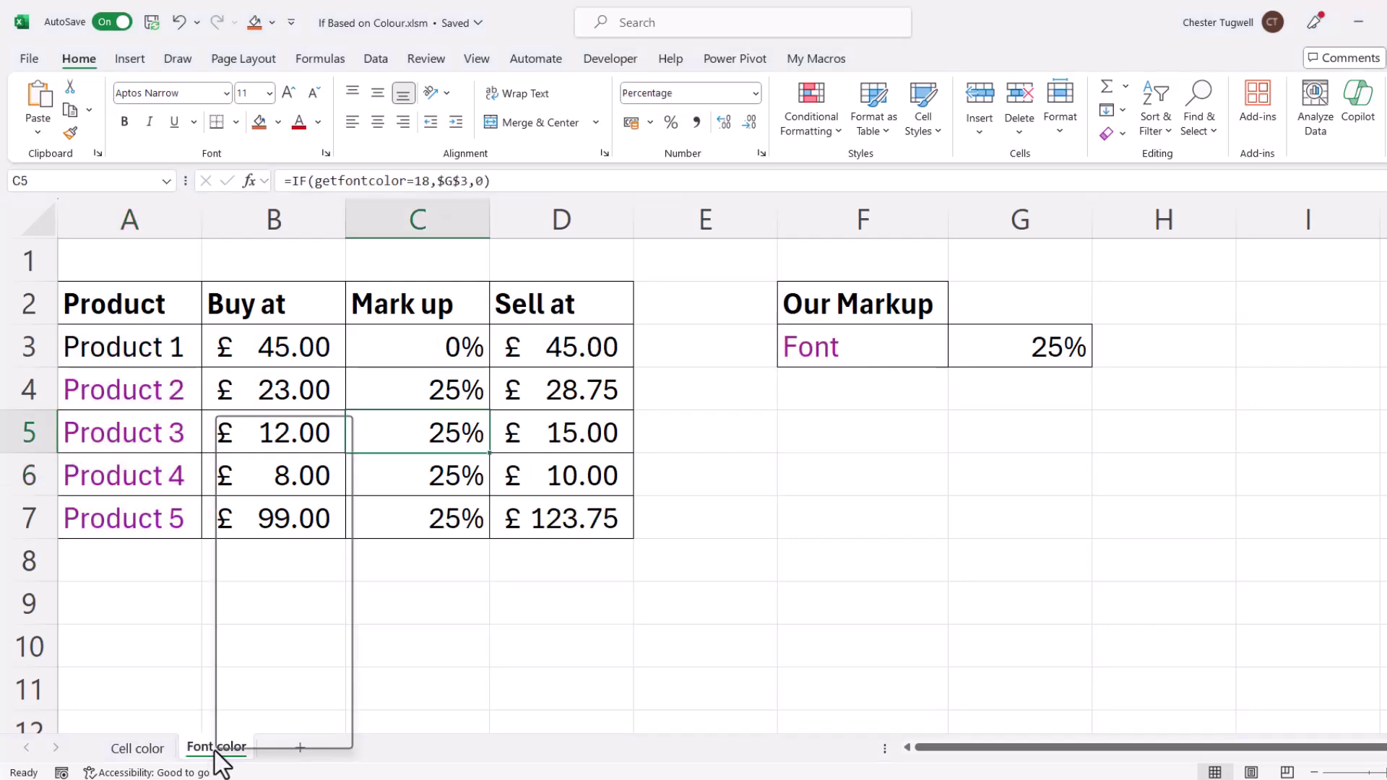
pyautogui.click(285, 542)
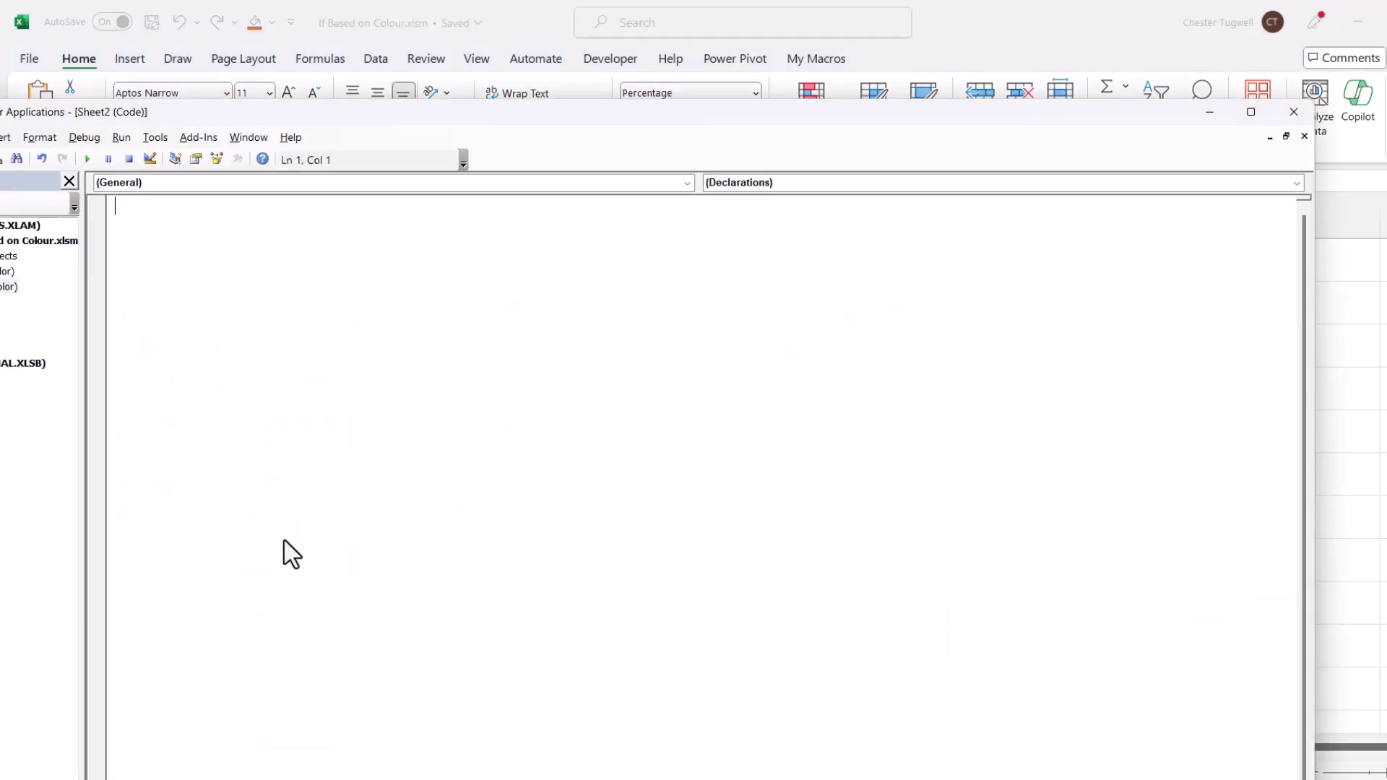
pyautogui.moveTo(417, 119); pyautogui.dragTo(707, 118)
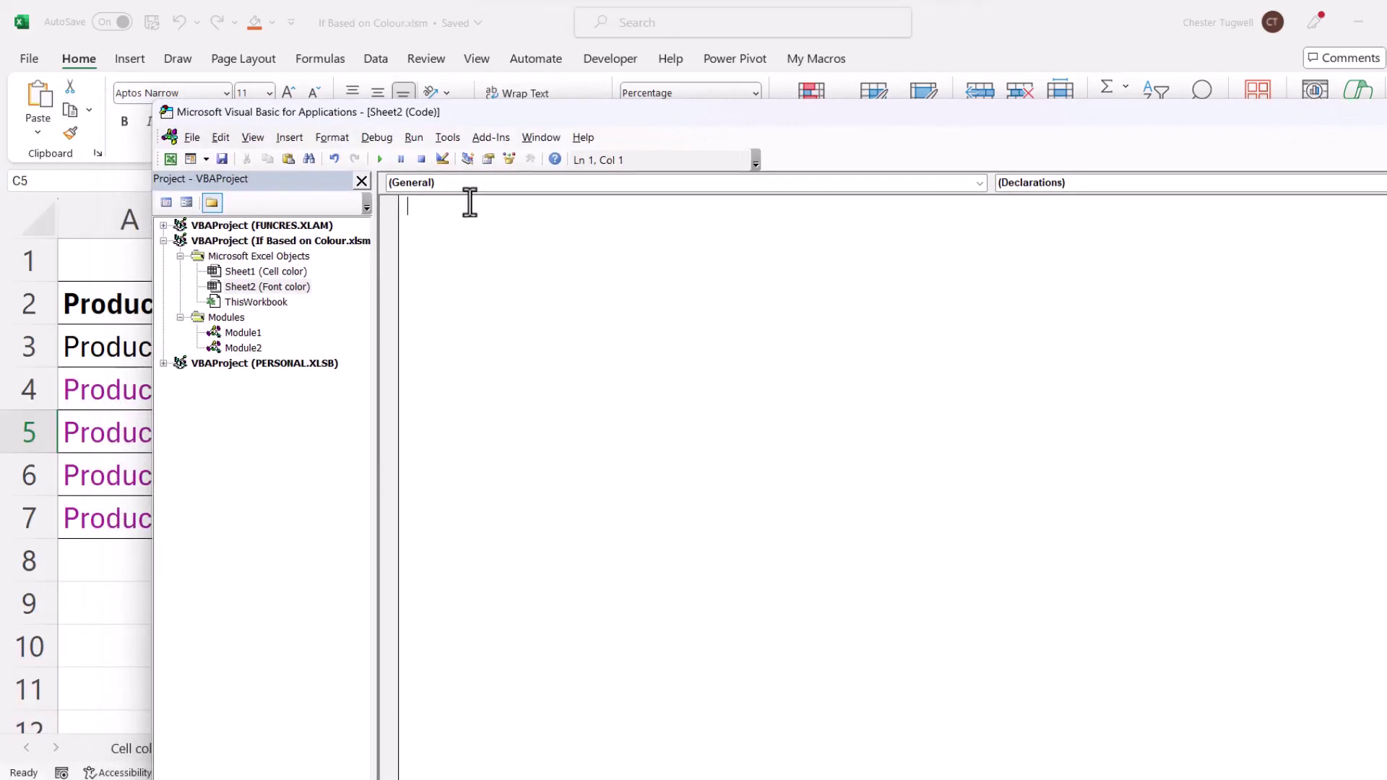
pyautogui.write('Private Sub Worksheet_SelectionChange(ByVal Target As Range) Application.CalculateFull End Sub')
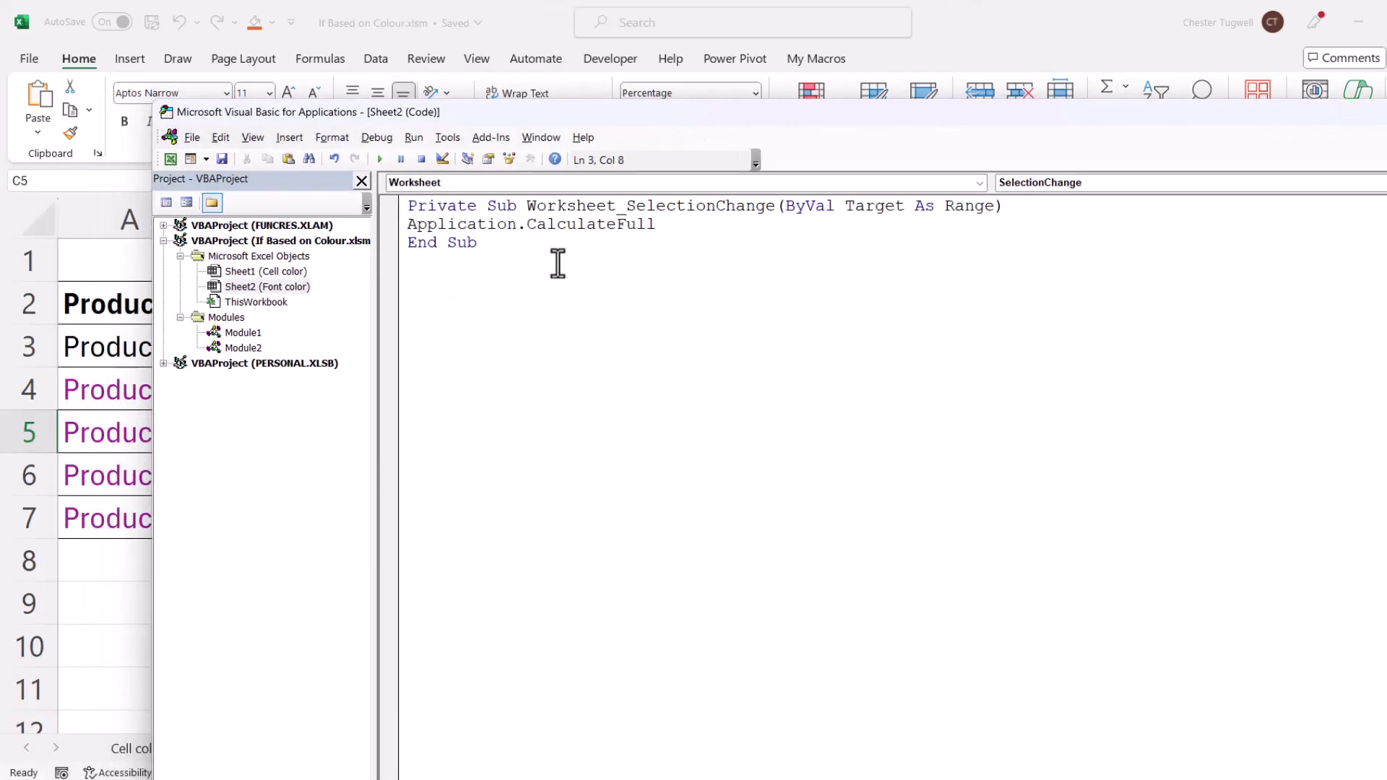
pyautogui.moveTo(864, 117); pyautogui.dragTo(619, 120)
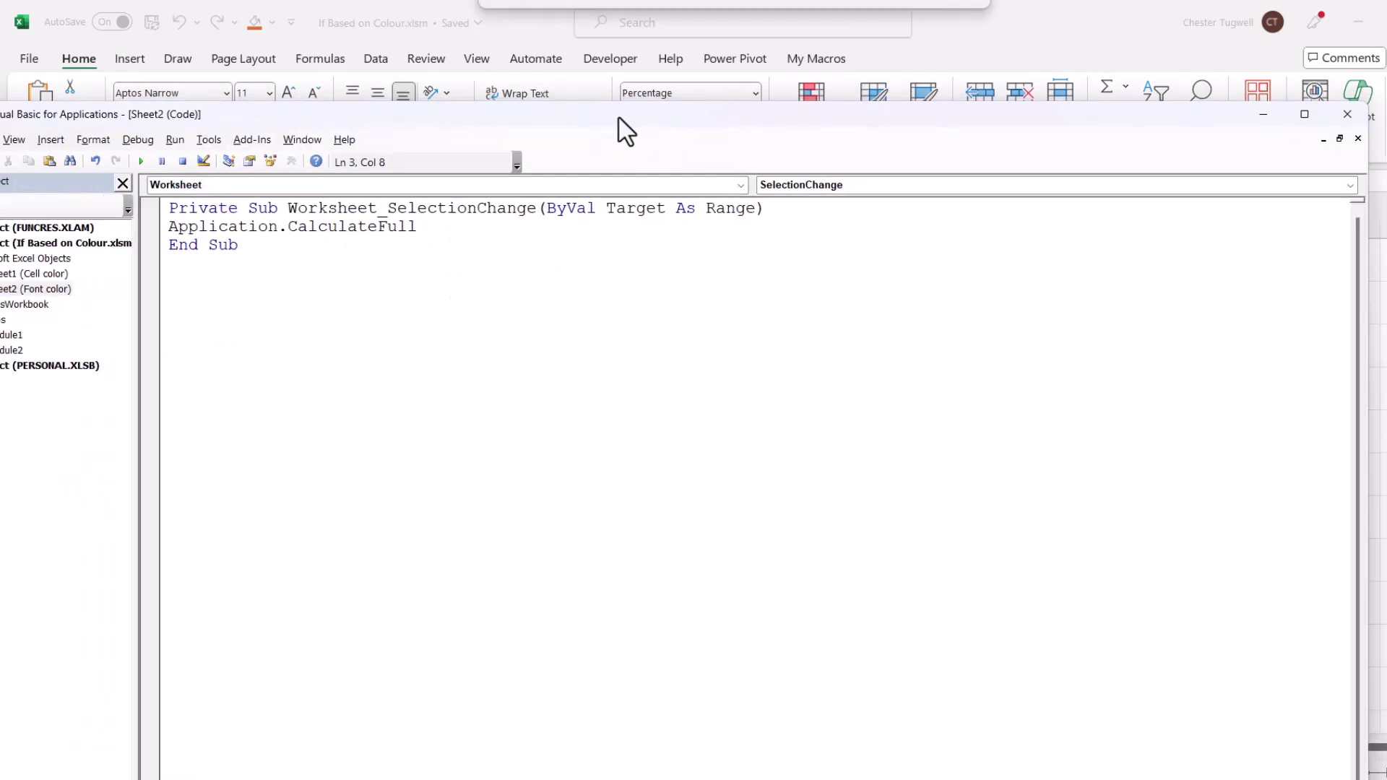
pyautogui.click(1341, 116)
# - Make Product 1's text in A3 purple so it recalculates to 25% markup and £56.25
pyautogui.click(117, 383)
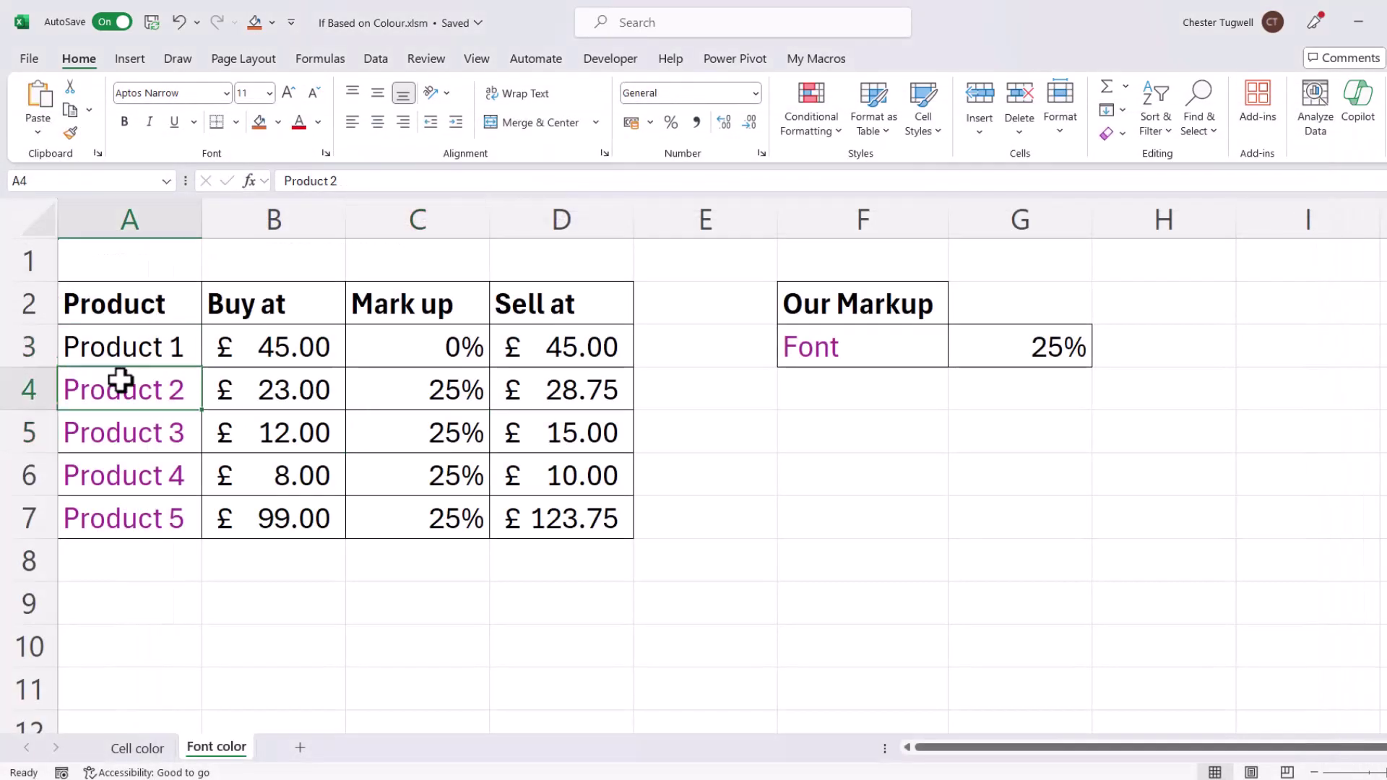
pyautogui.click(110, 349)
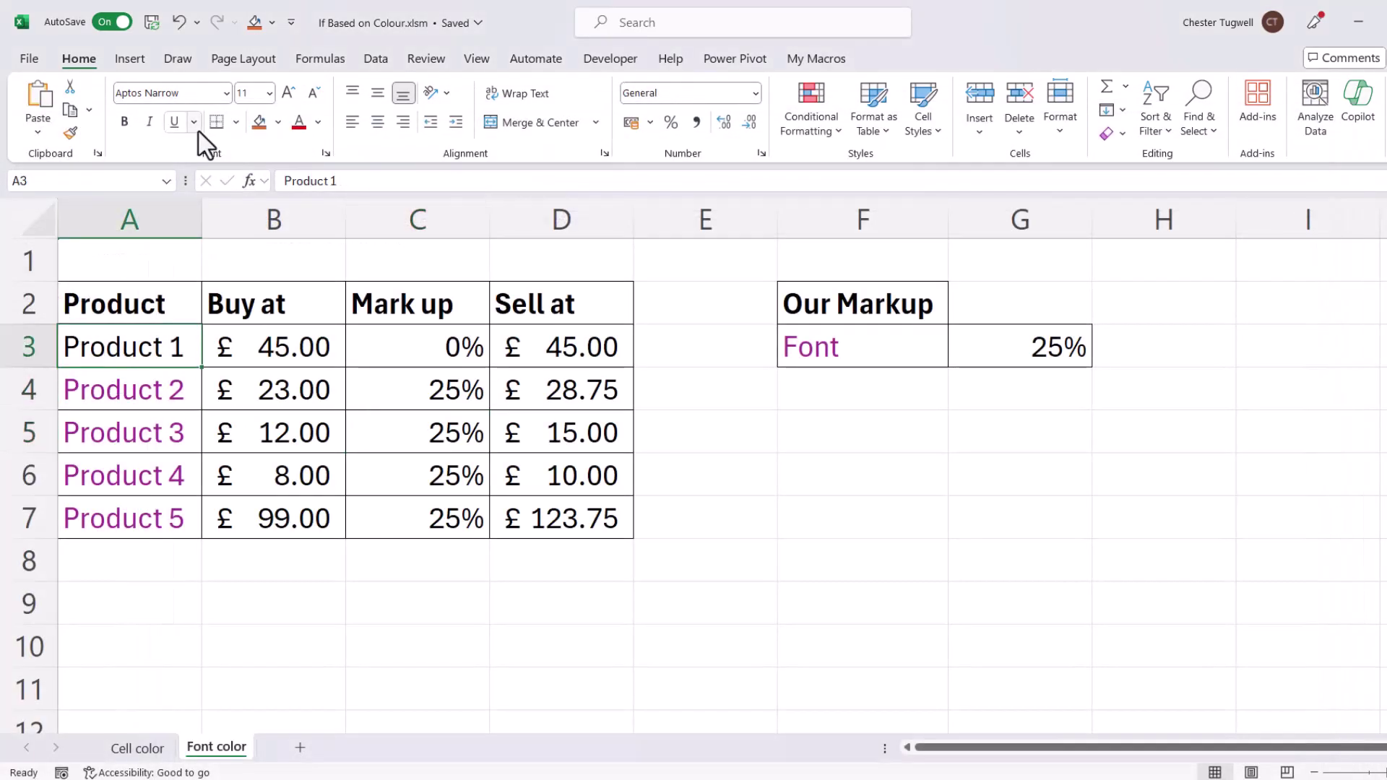
pyautogui.click(318, 121)
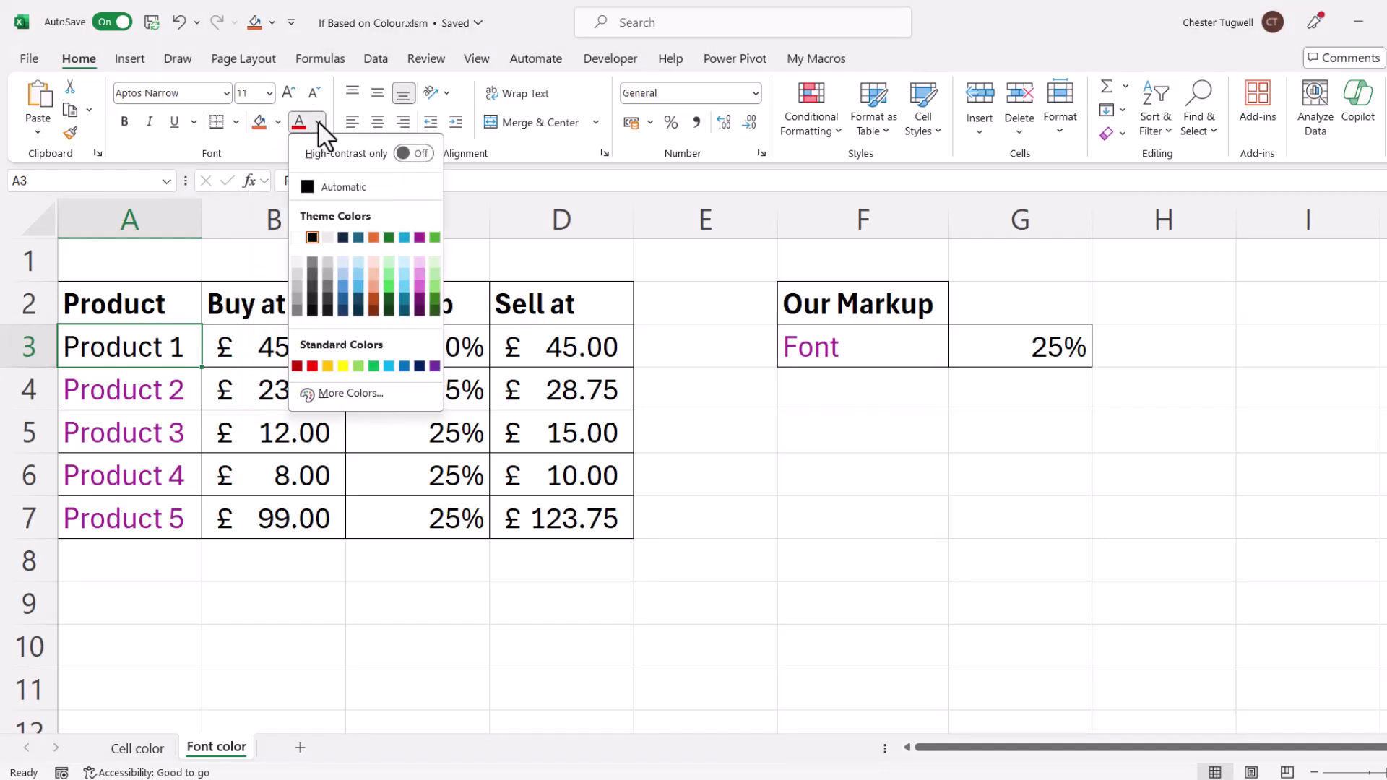
pyautogui.click(412, 272)
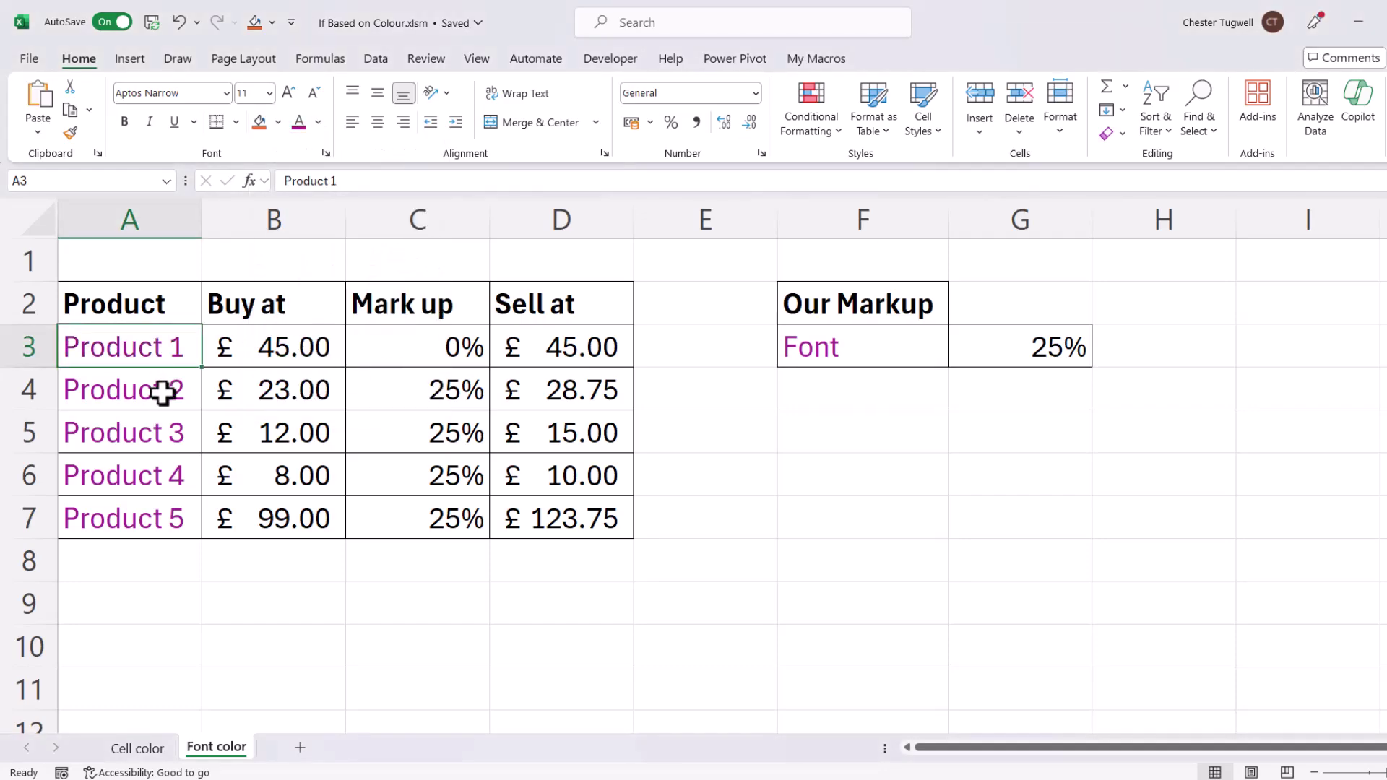
pyautogui.click(164, 393)
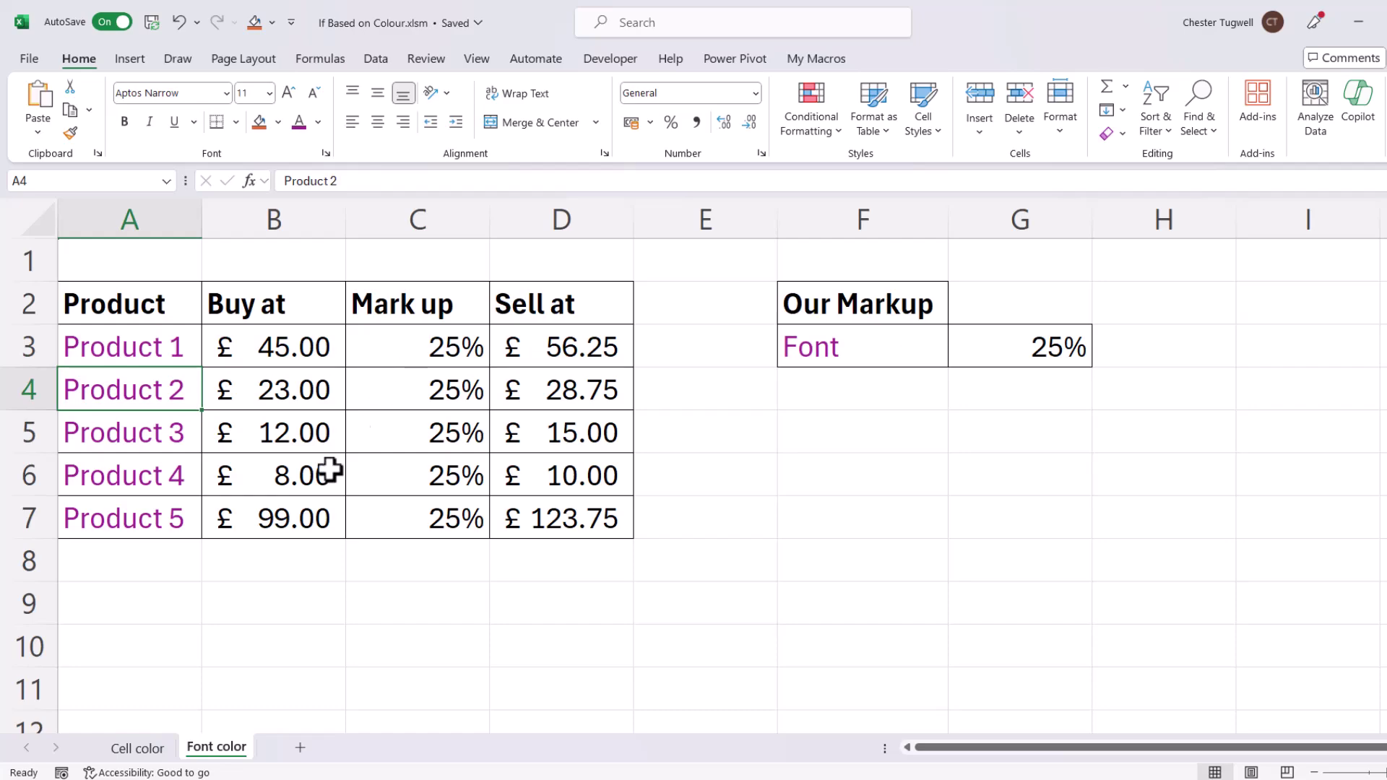
pyautogui.click(142, 749)
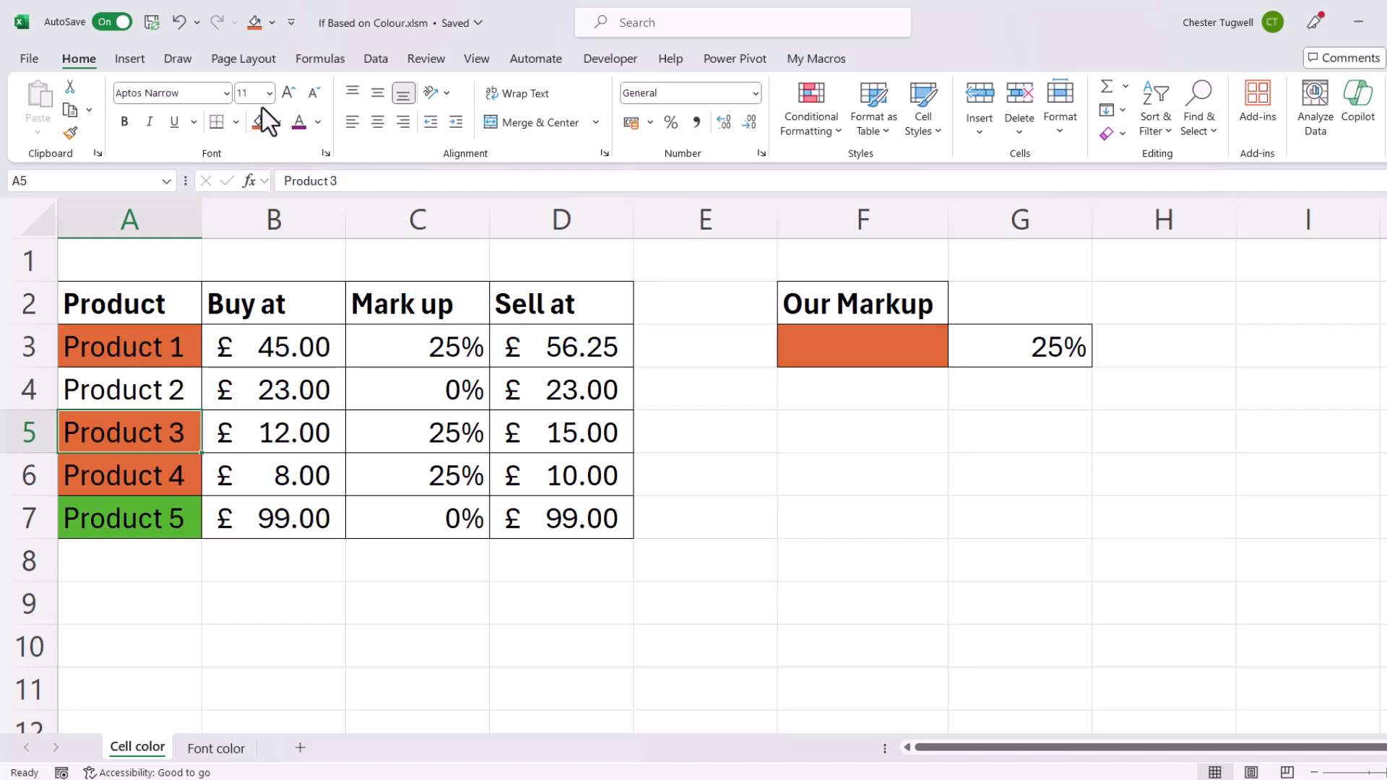
pyautogui.click(816, 116)
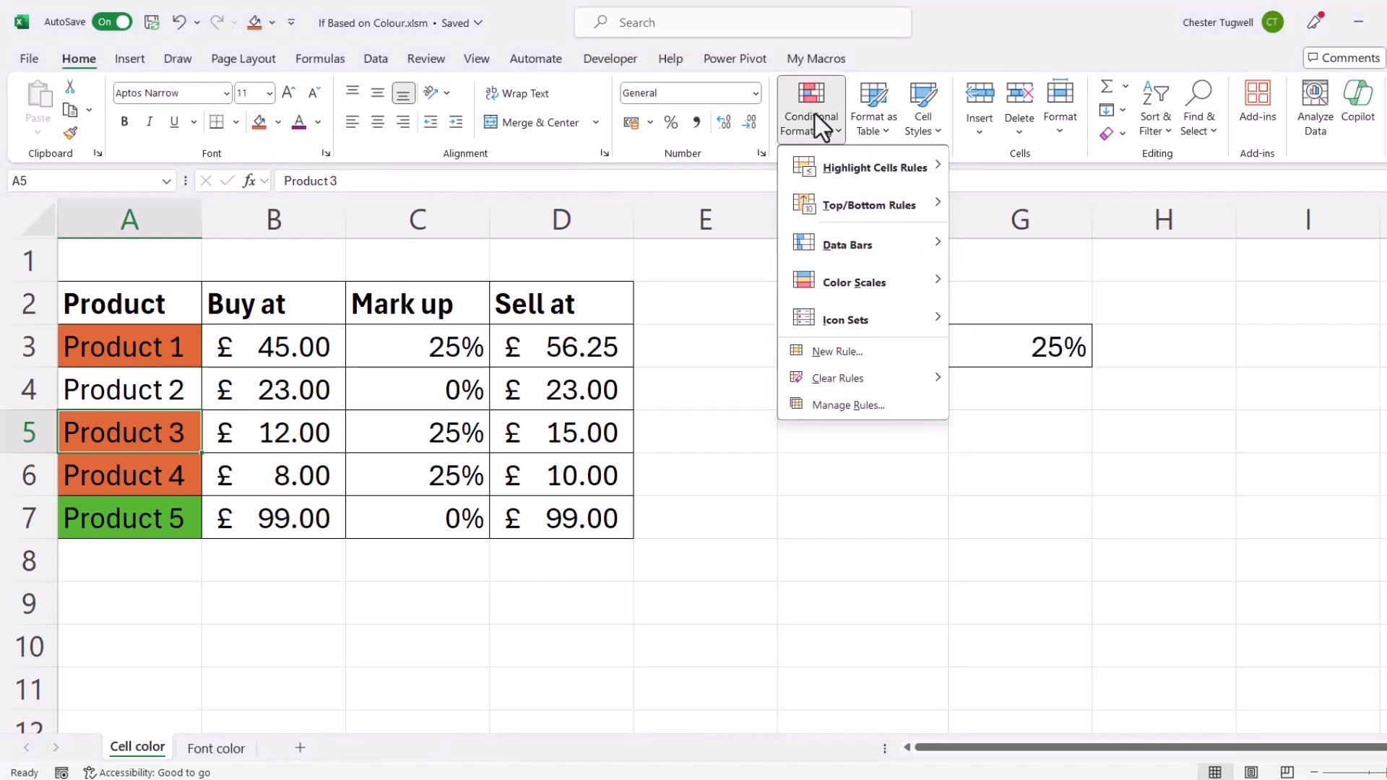
pyautogui.click(821, 127)
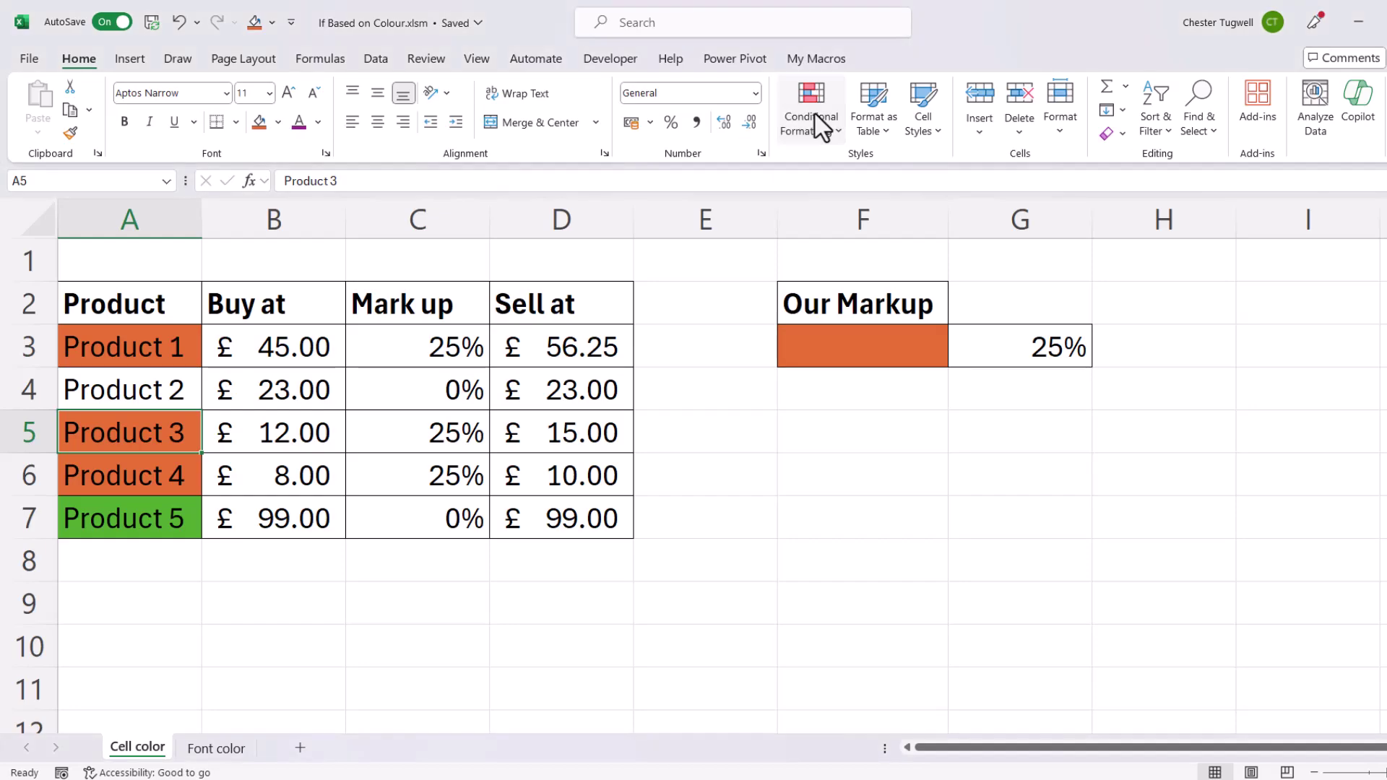